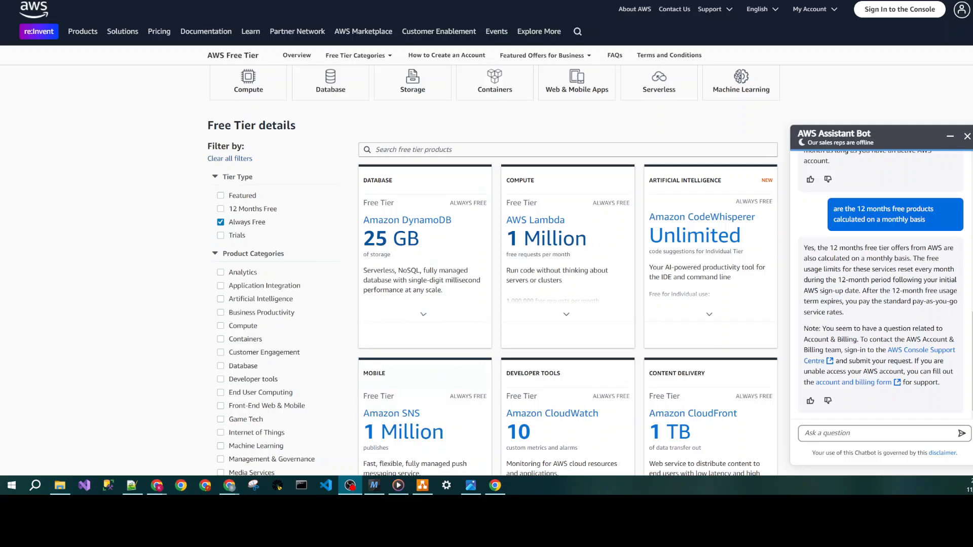
- Switch to the draw.io diagram and examine the AWS Budgets flow from the penny through SNS and Lambda to the email
click(424, 488)
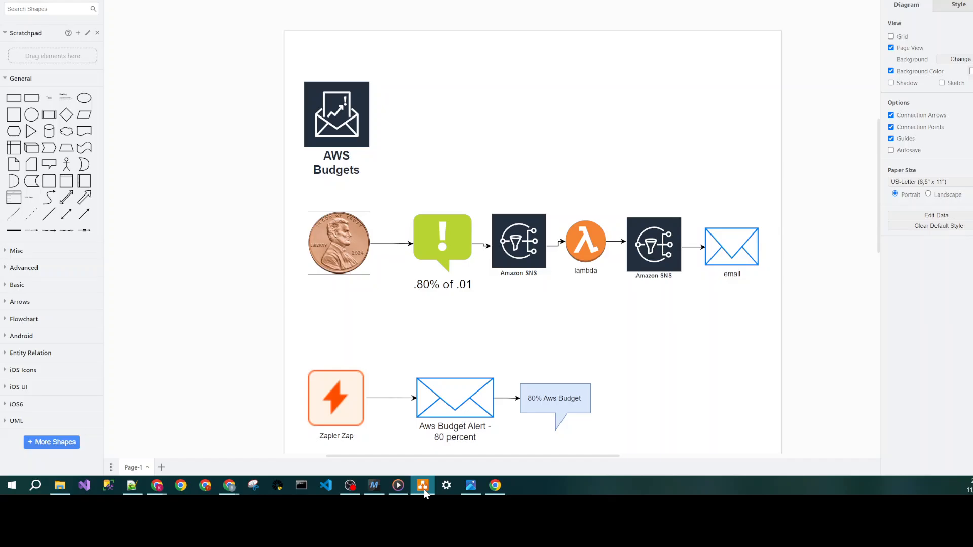
click(442, 232)
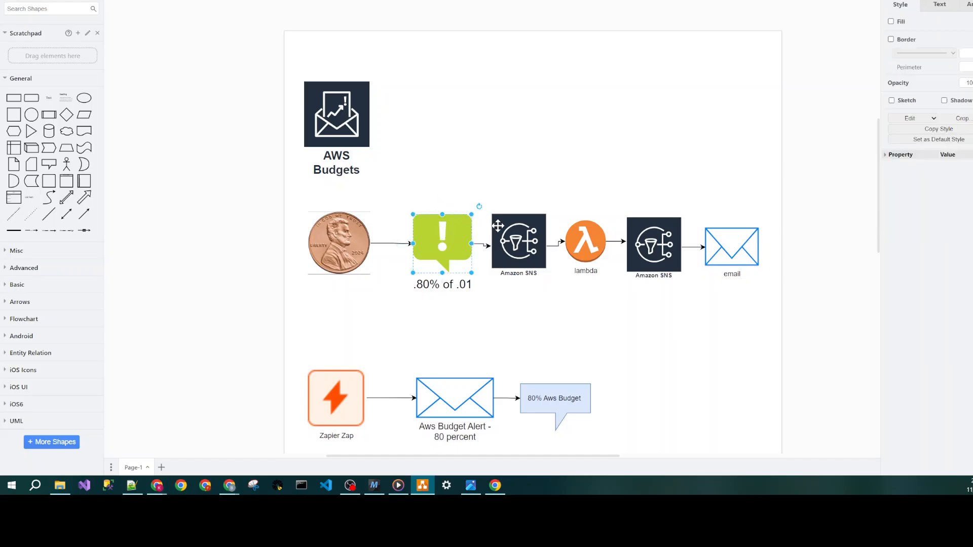
click(525, 236)
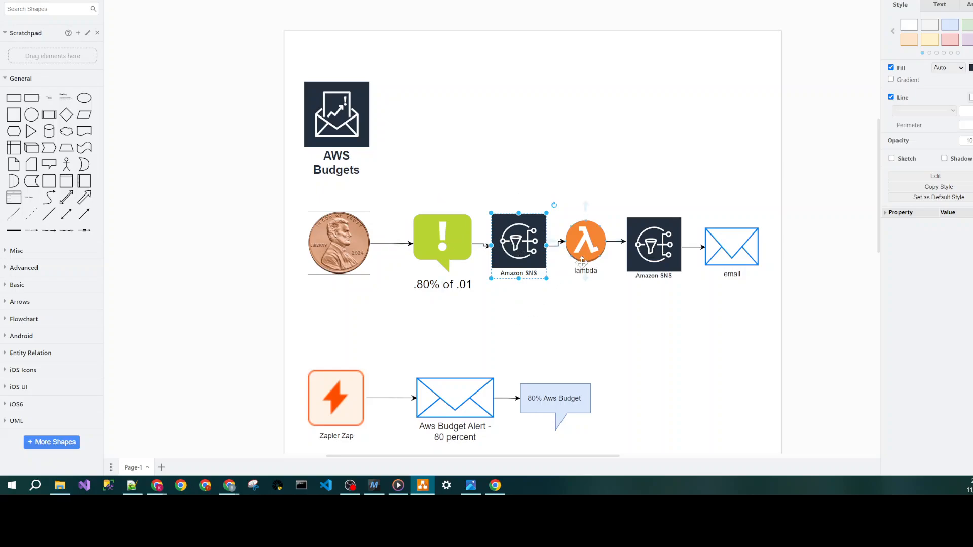
click(584, 253)
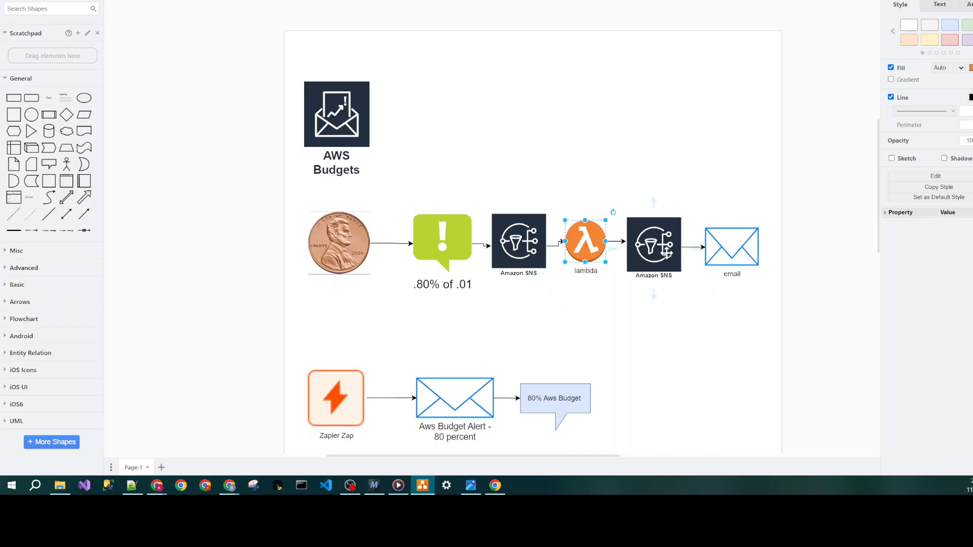
click(666, 254)
click(742, 252)
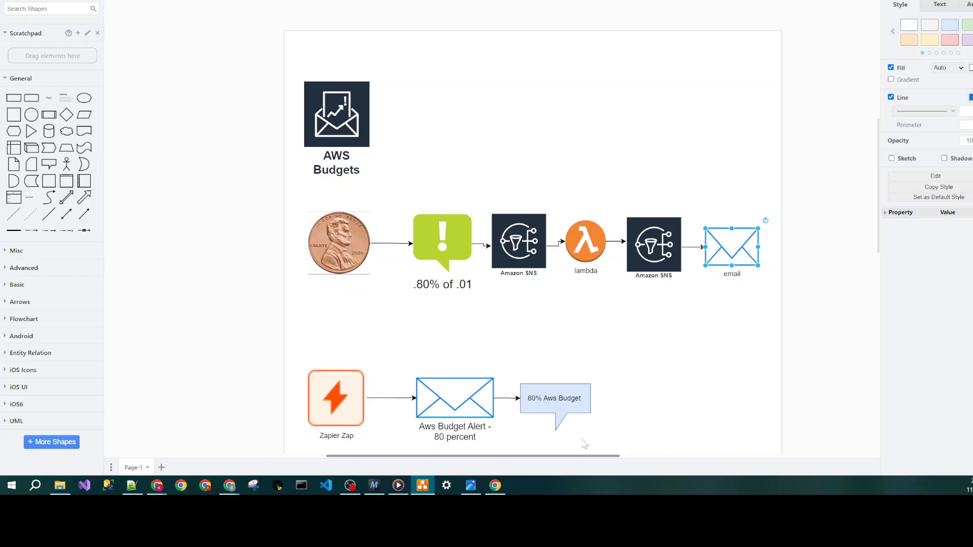
- Examine the Zapier Zap flow from the budget alert email to the 80% message, and retrace the AWS chain back to the alert
scroll(661, 373, down, 3)
click(461, 320)
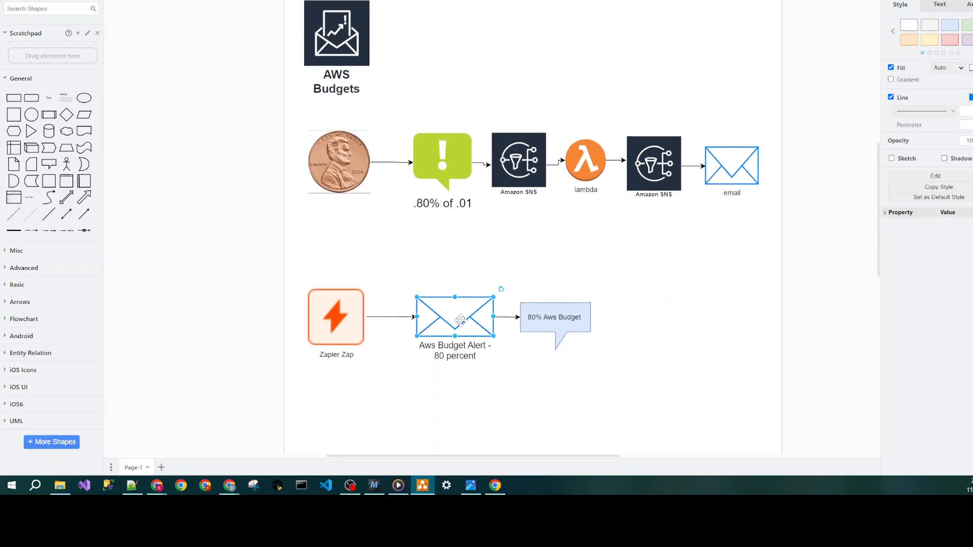
click(599, 322)
click(531, 318)
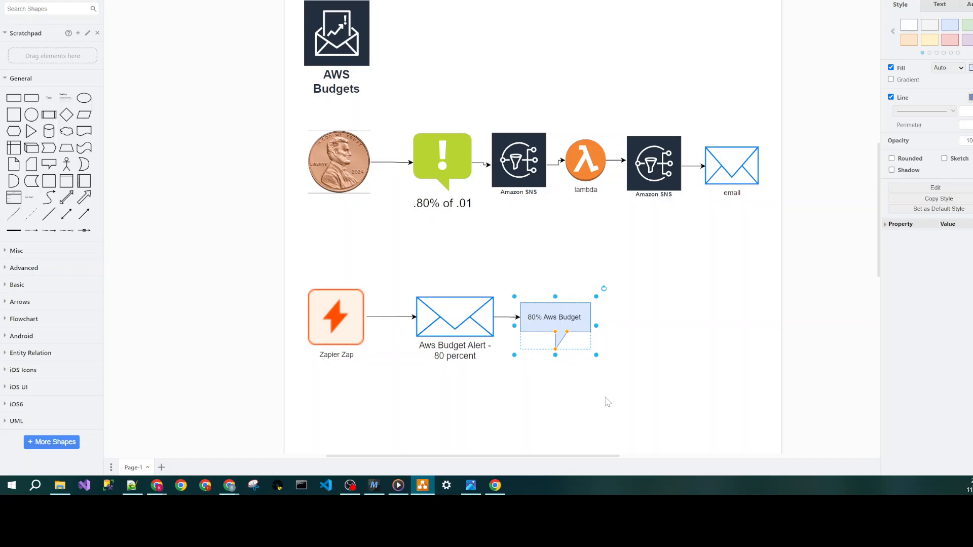
click(506, 399)
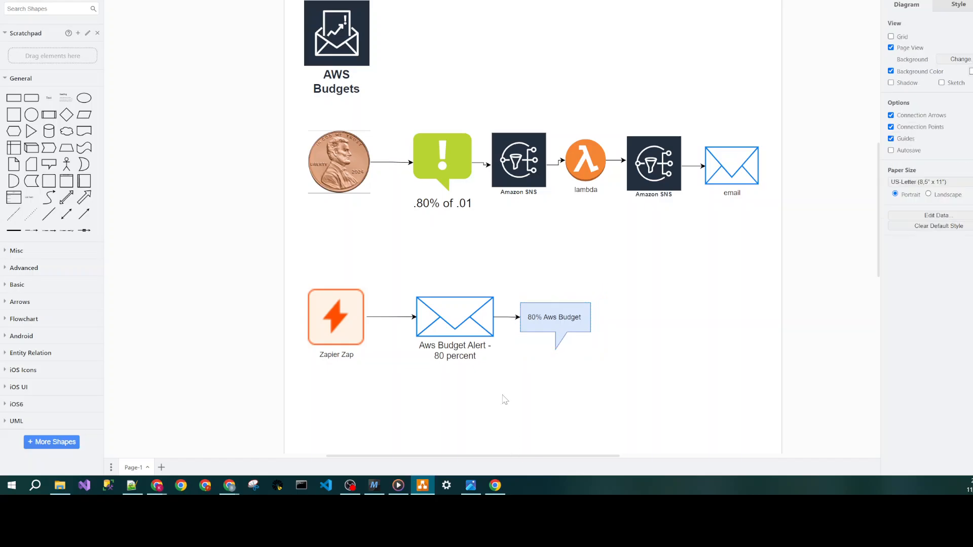
click(460, 315)
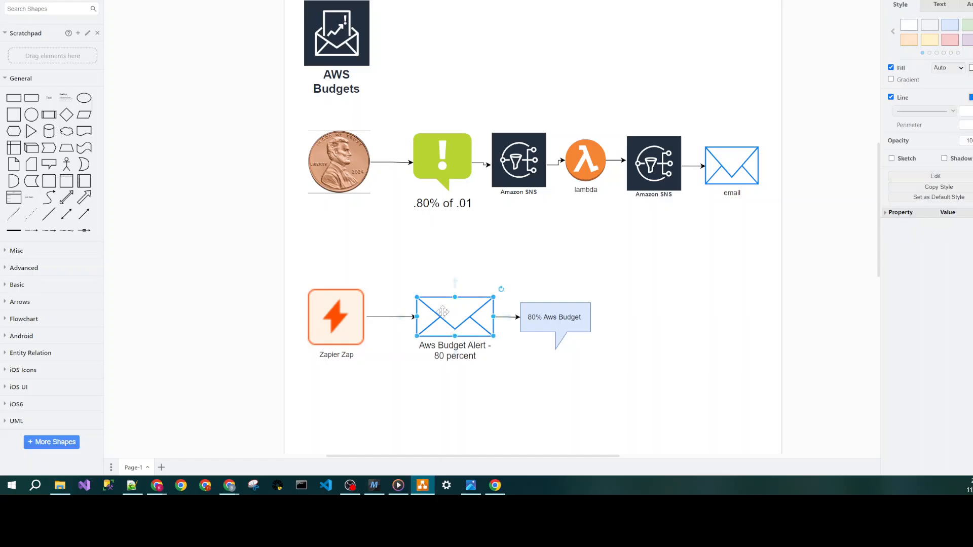
double_click(440, 347)
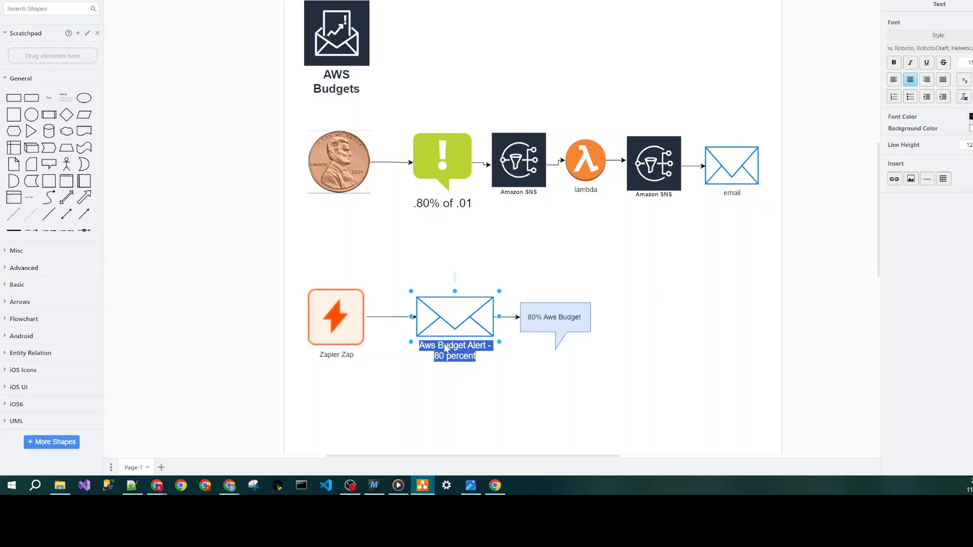
click(499, 410)
click(551, 322)
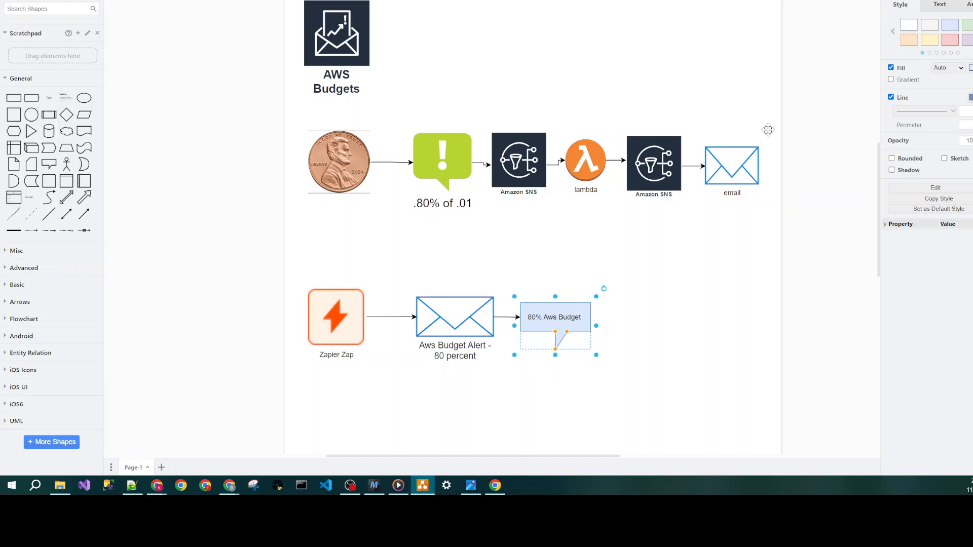
click(656, 176)
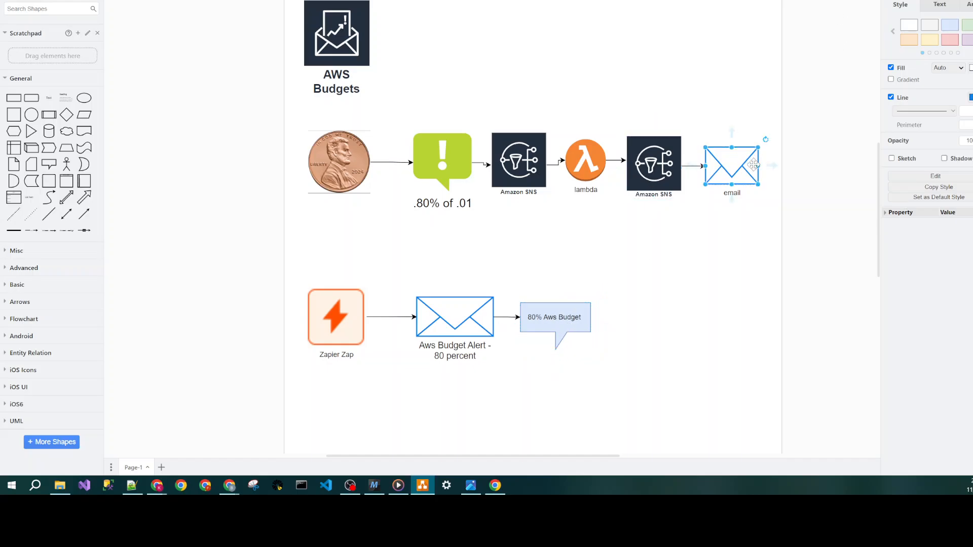
click(583, 172)
click(526, 165)
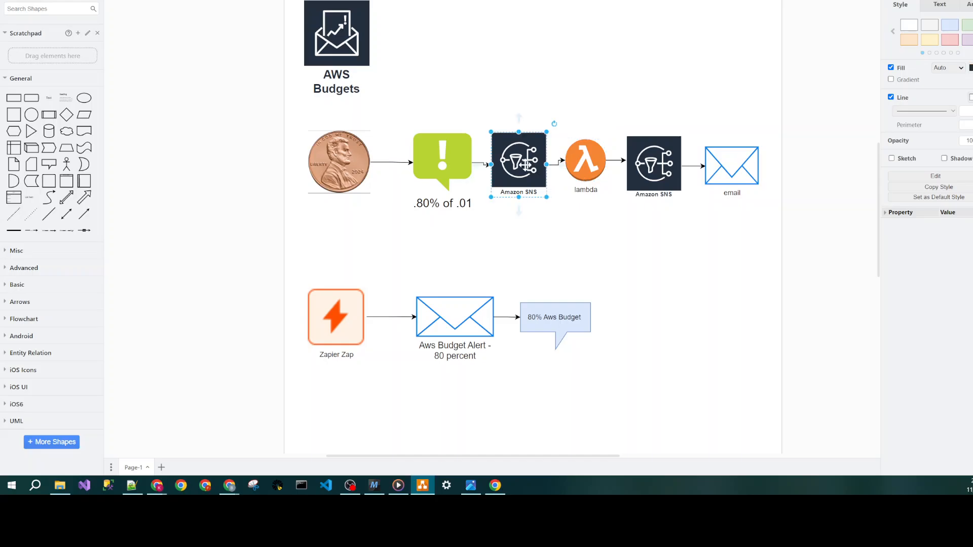
click(444, 159)
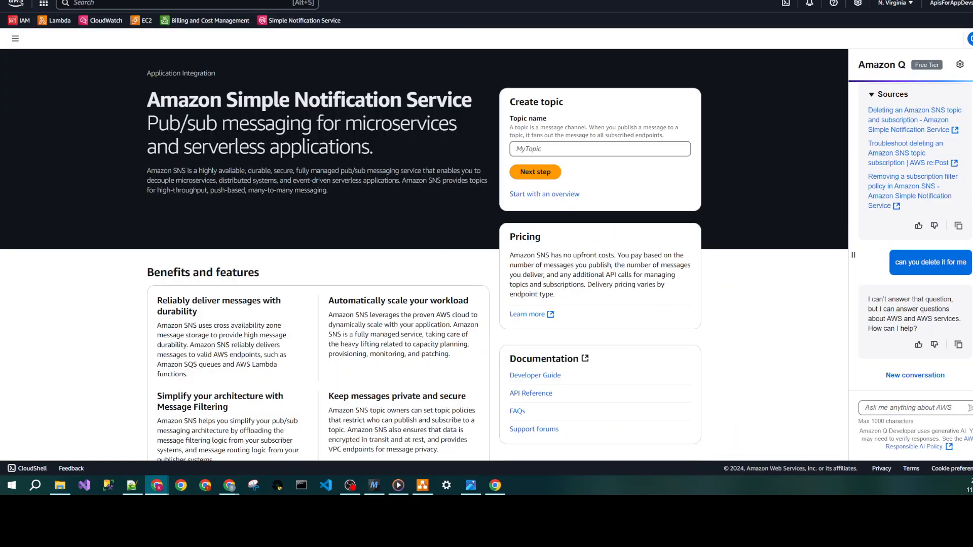
- Switch to the AWS console and search the services for sns
key(alt+s)
text(sns)
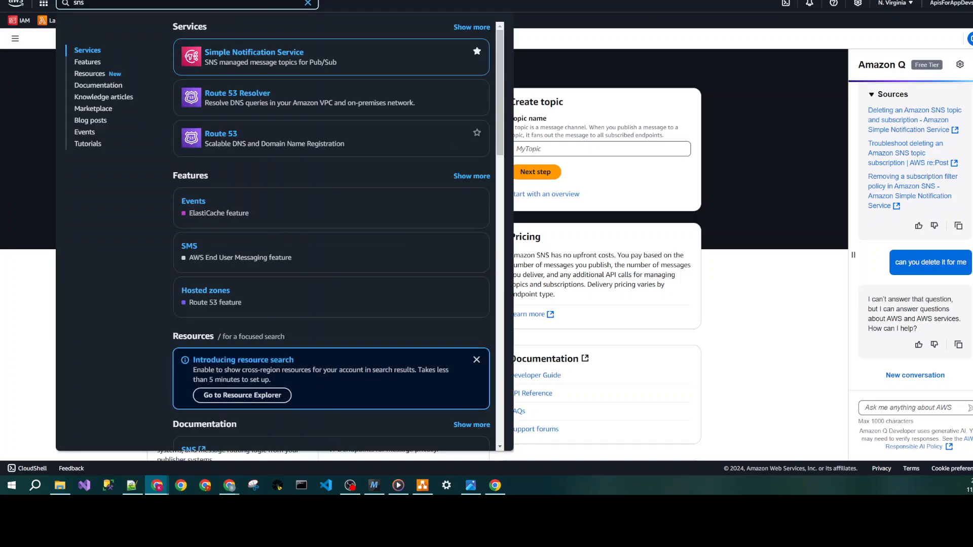
click(705, 148)
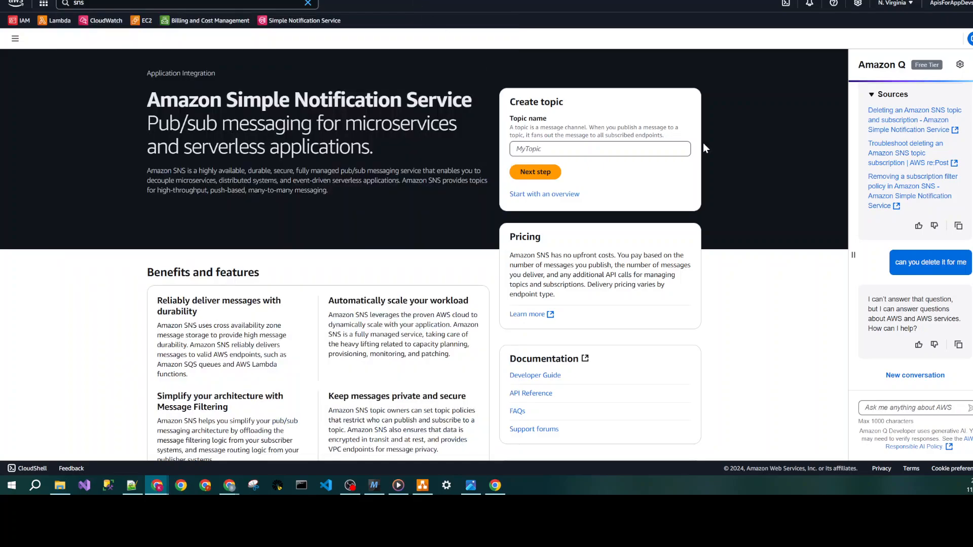
- Create a Standard SNS topic named BudgetAlert_80Percent, leaving the display name empty
click(584, 149)
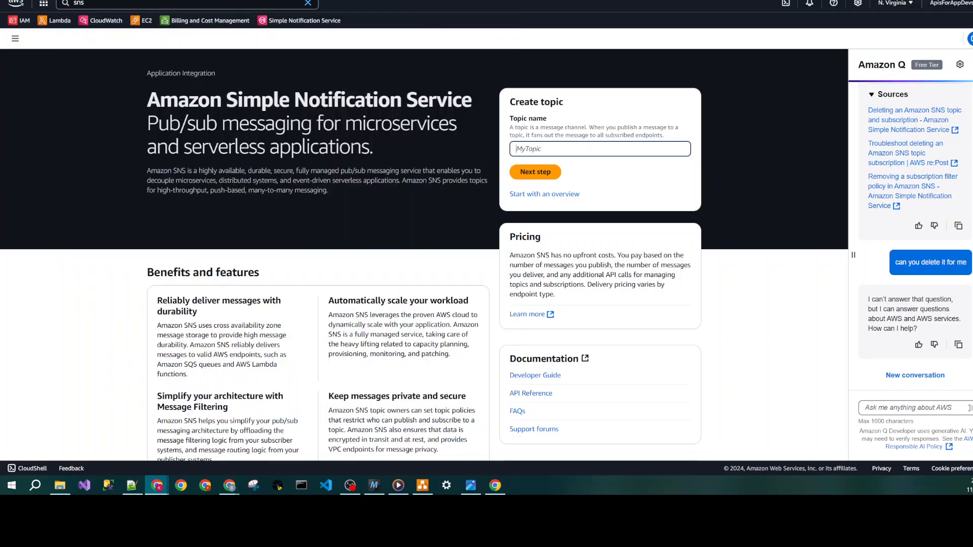
text(BudgetAlert_80Percent)
click(536, 173)
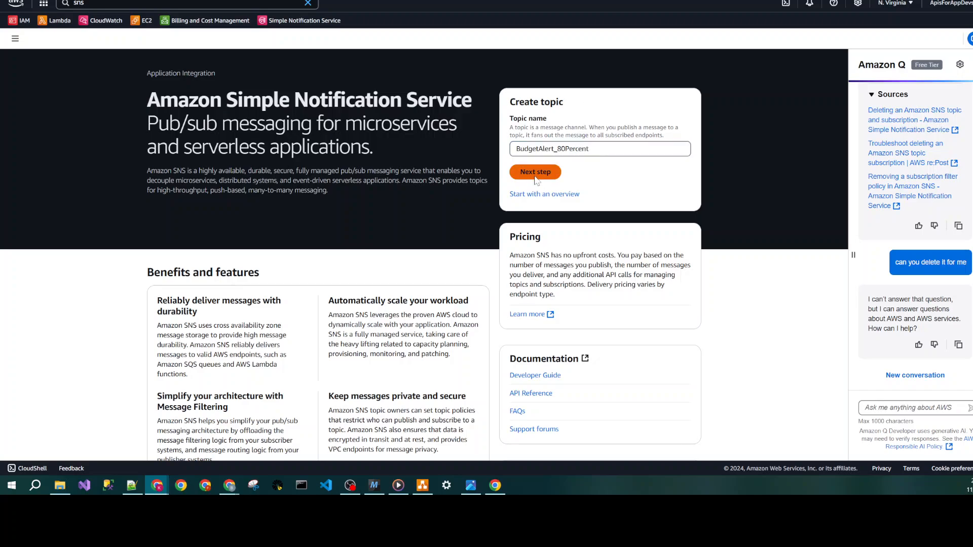
click(160, 280)
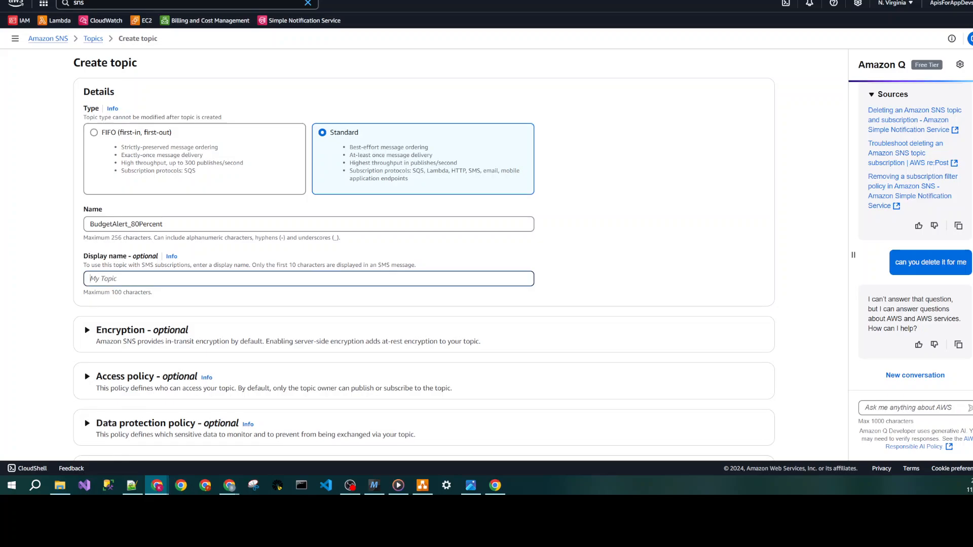
scroll(615, 323, down, 5)
click(746, 436)
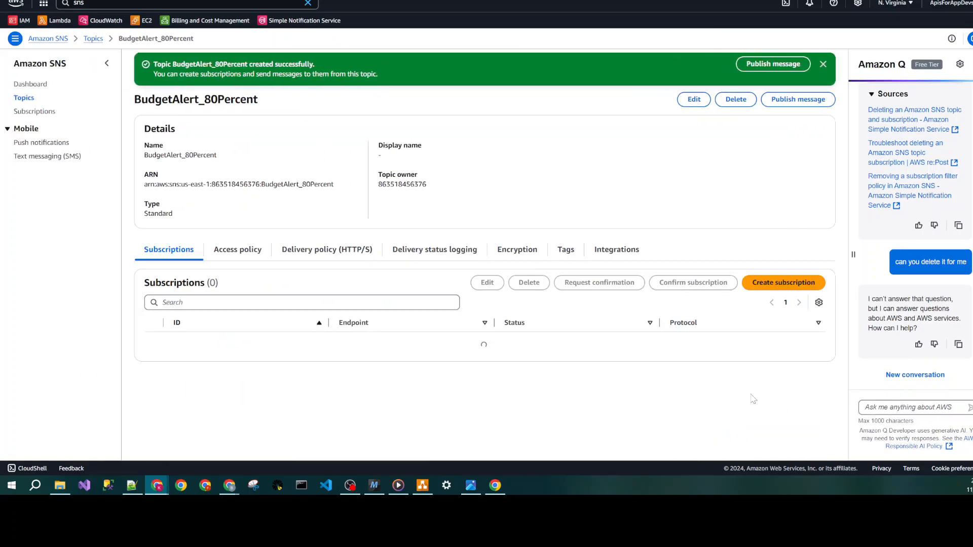
- Start a new subscription on the BudgetAlert_80Percent topic using the Email protocol
click(785, 282)
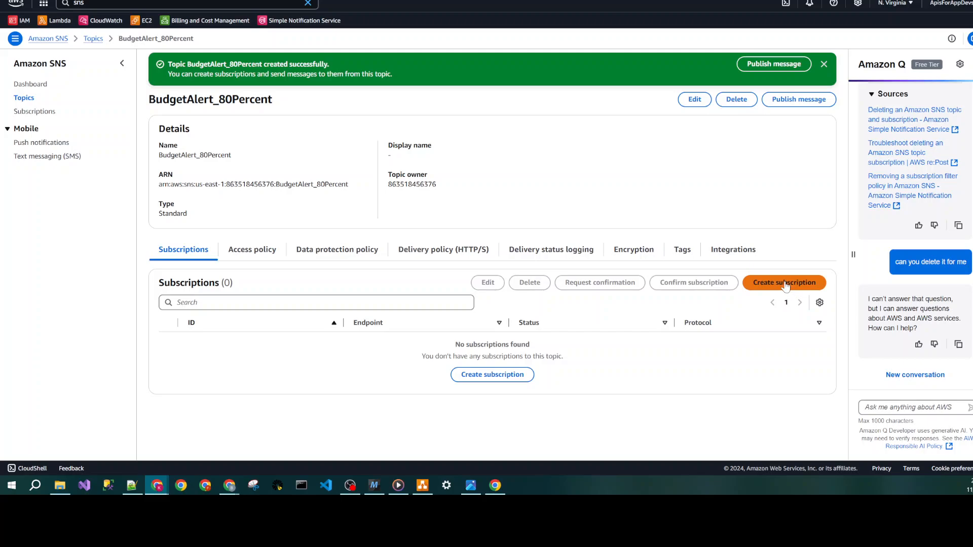
click(278, 166)
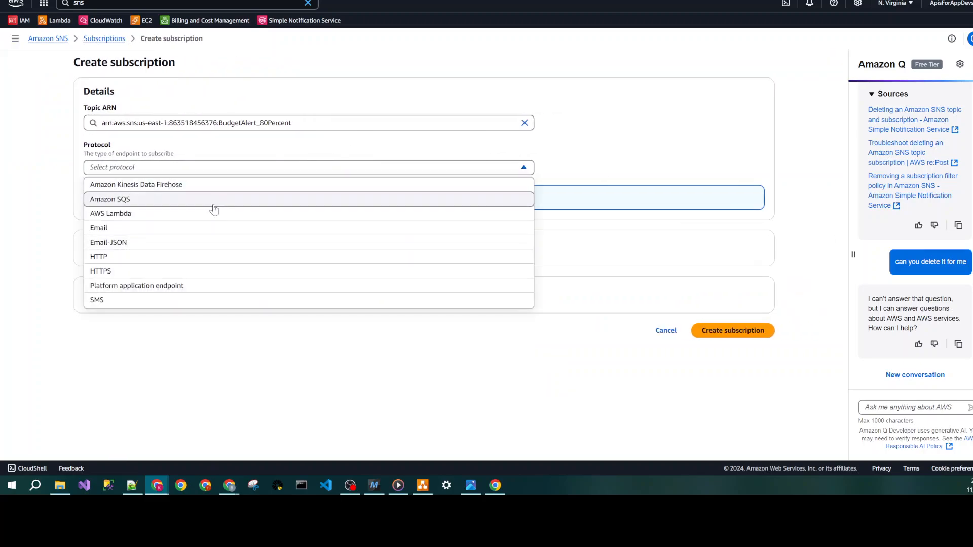
click(198, 235)
- Enter the recipient's email address as the endpoint and create the subscription
click(197, 212)
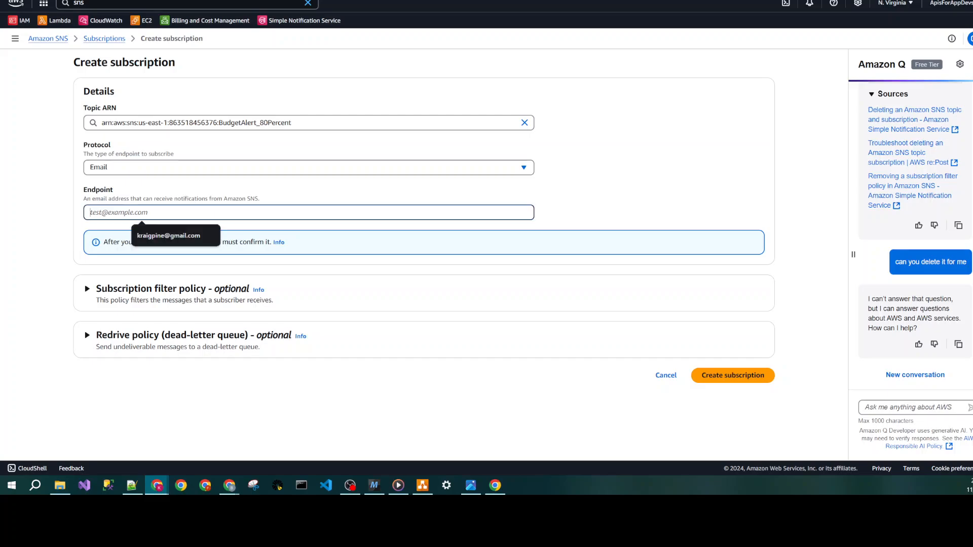
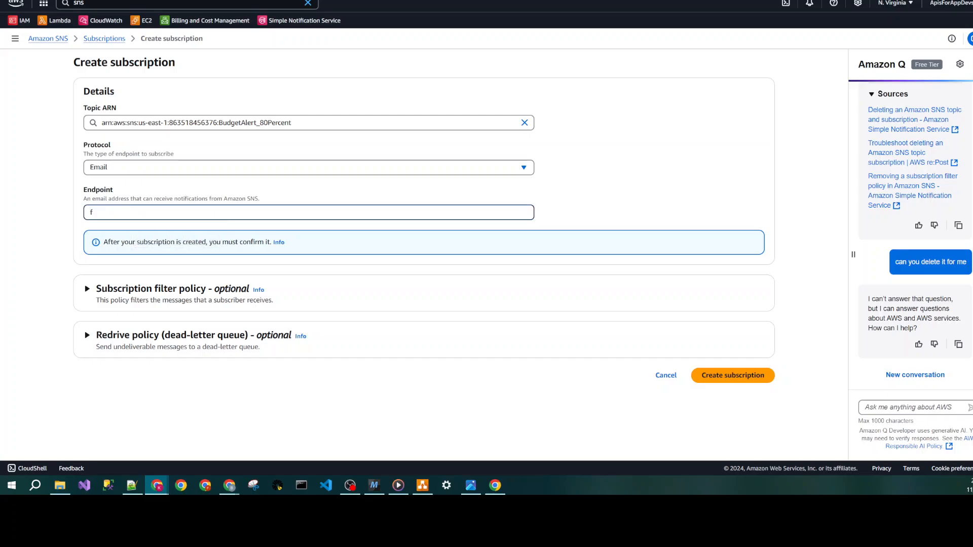
click(759, 380)
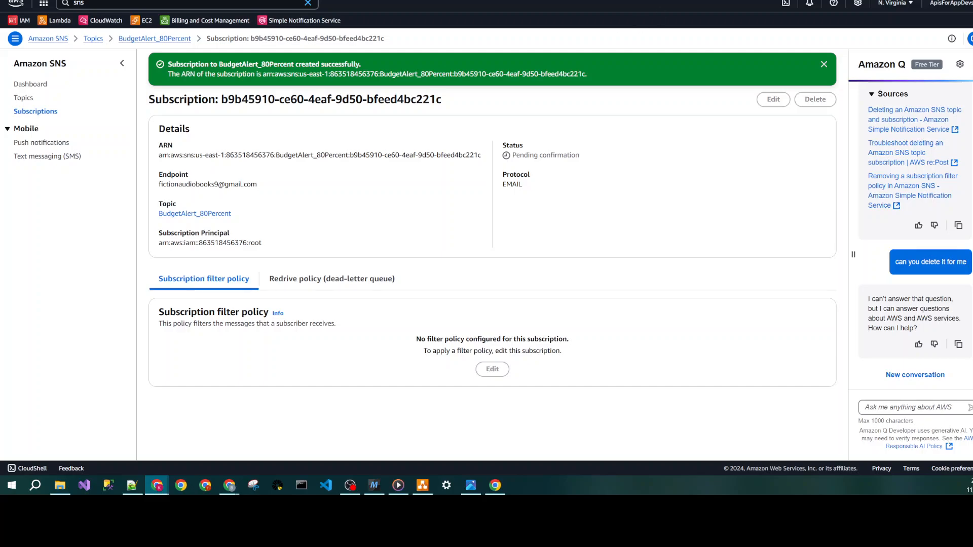
- Switch to Gmail, confirm the subscription from the AWS Notifications email, and return to the SNS console
key(alt+Tab)
click(336, 100)
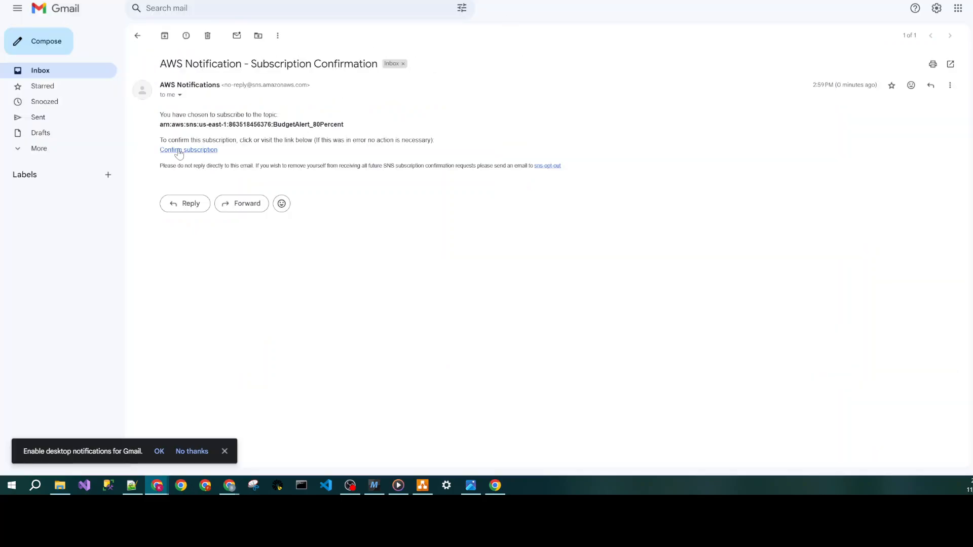
click(178, 152)
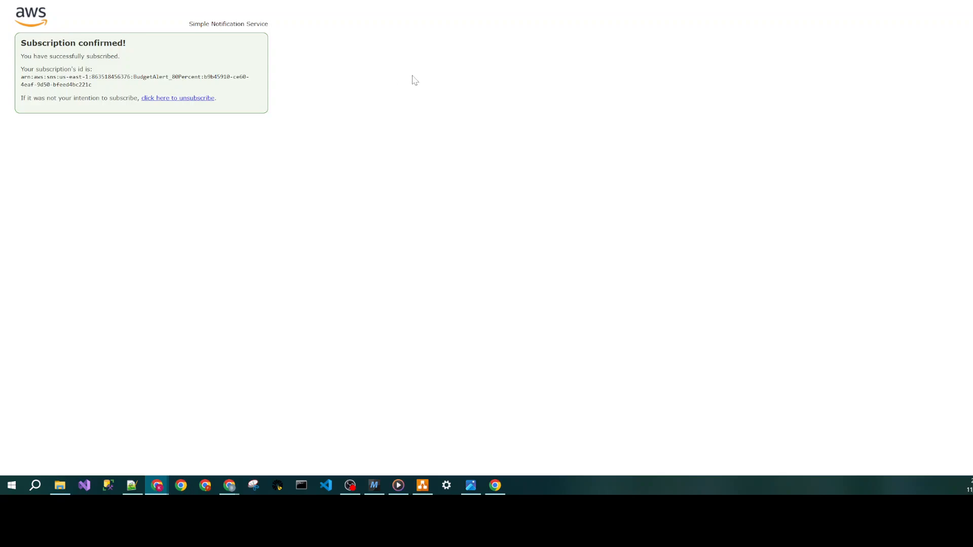
key(ctrl+w)
key(ctrl+shift+Tab)
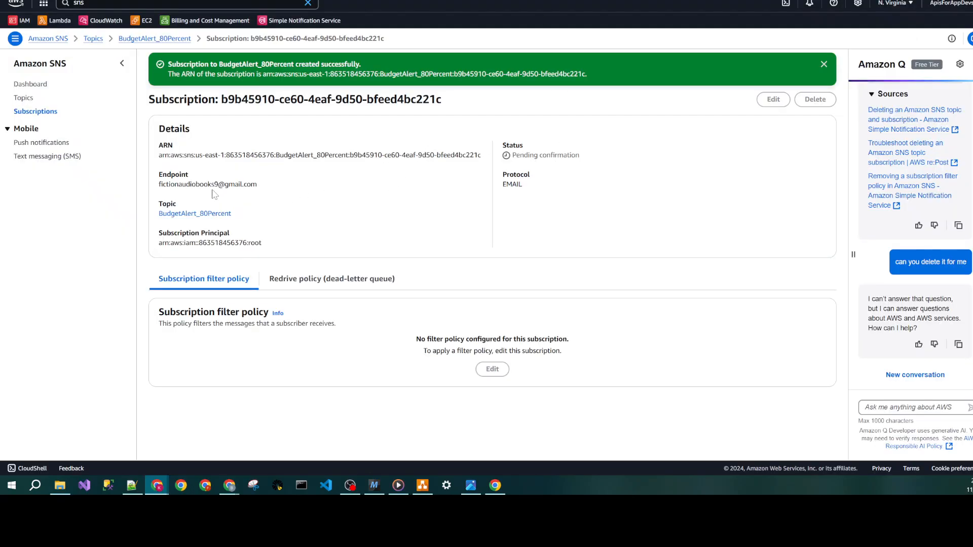
- Copy the ARN of the BudgetAlert_80Percent topic from the topics list
click(94, 39)
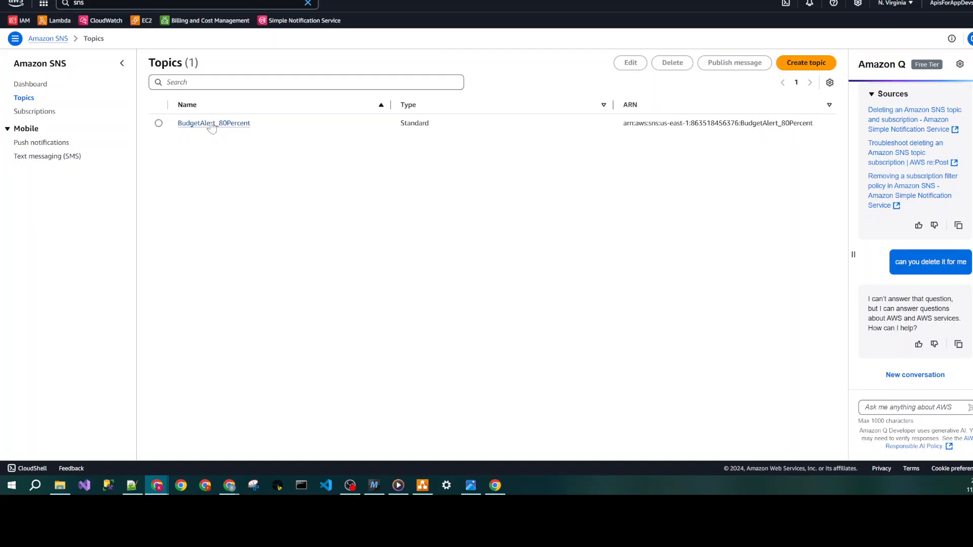
drag(832, 127, 622, 129)
right_click(639, 123)
click(661, 134)
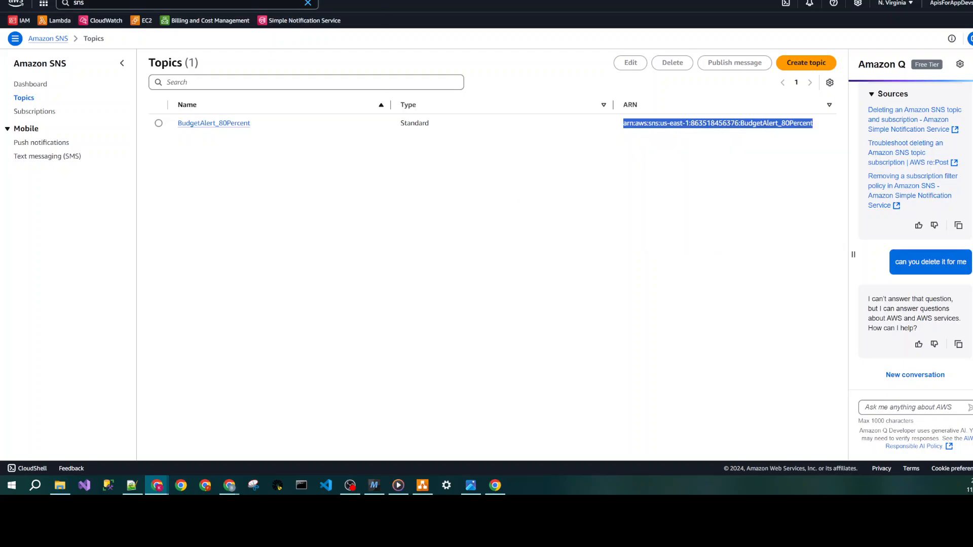
key(alt+Tab)
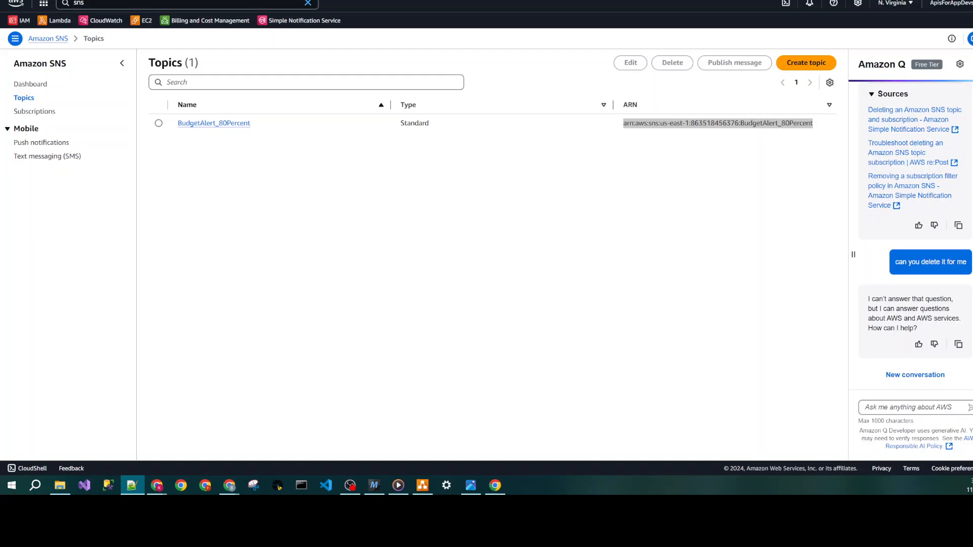
- Start a new Lambda function from scratch named publish_sns_80_percent_budget with the Python 3.13 runtime
click(190, 1)
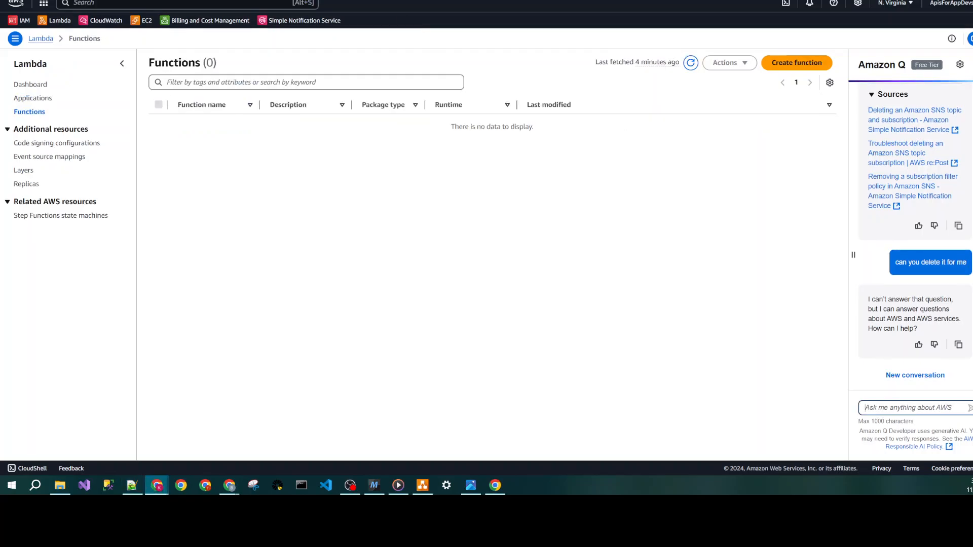
click(800, 67)
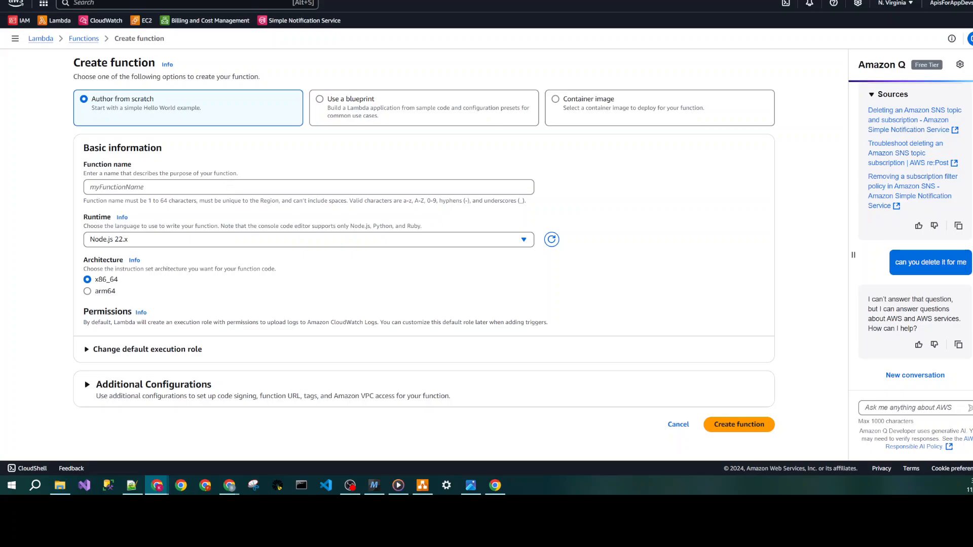
key(ctrl+v)
click(204, 240)
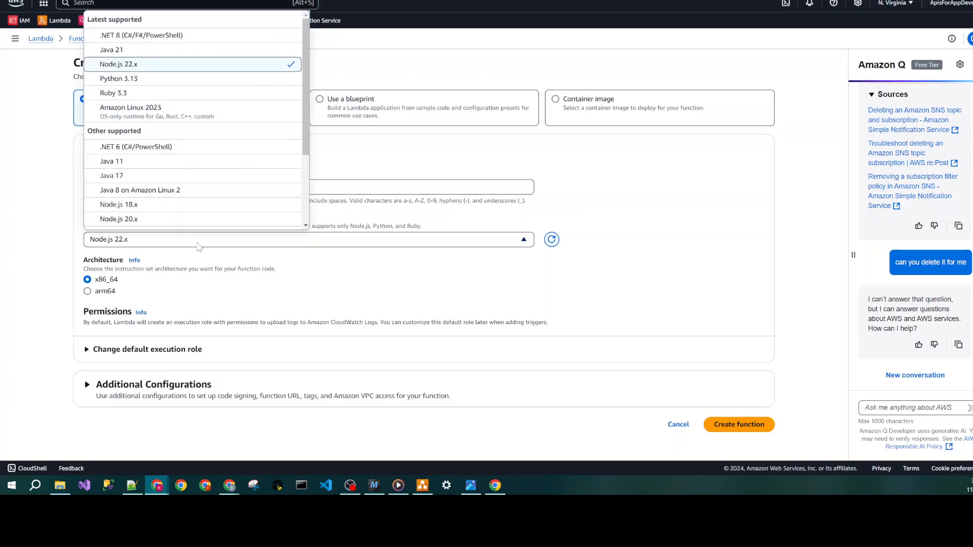
click(137, 78)
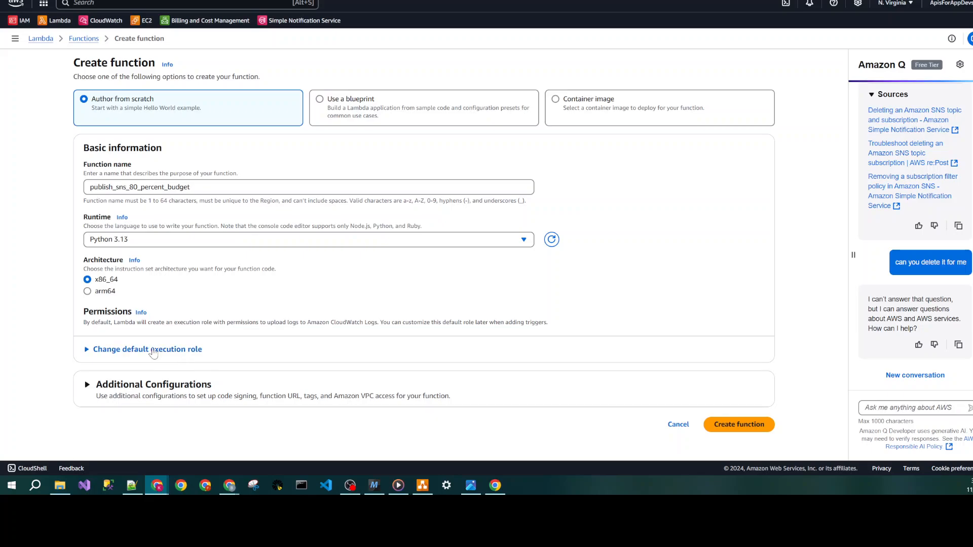
- Set the function's execution role option to use an existing role and list the available roles
click(152, 349)
scroll(141, 288, down, 3)
click(140, 276)
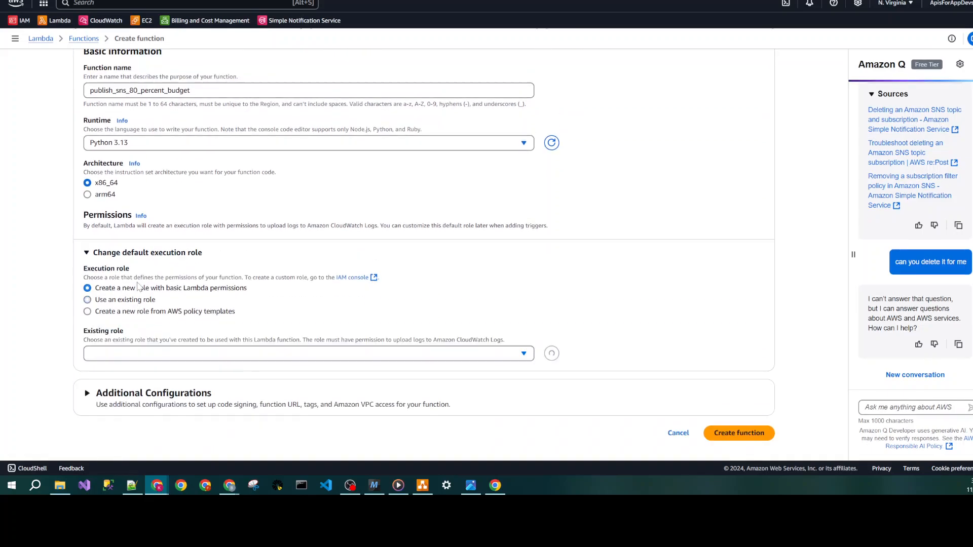
click(155, 354)
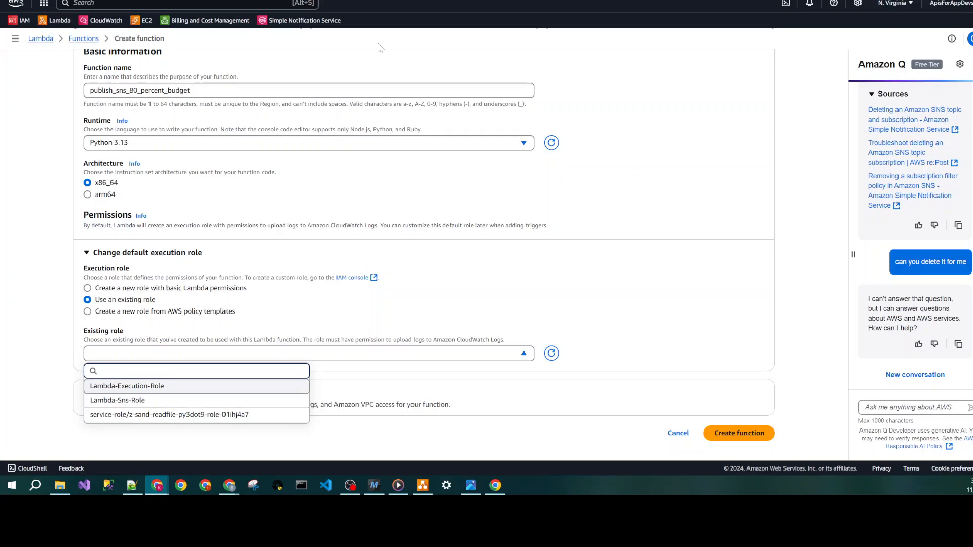
- Switch to the IAM Roles page and start a new role with AWS service as trusted entity and Lambda as use case
click(472, 0)
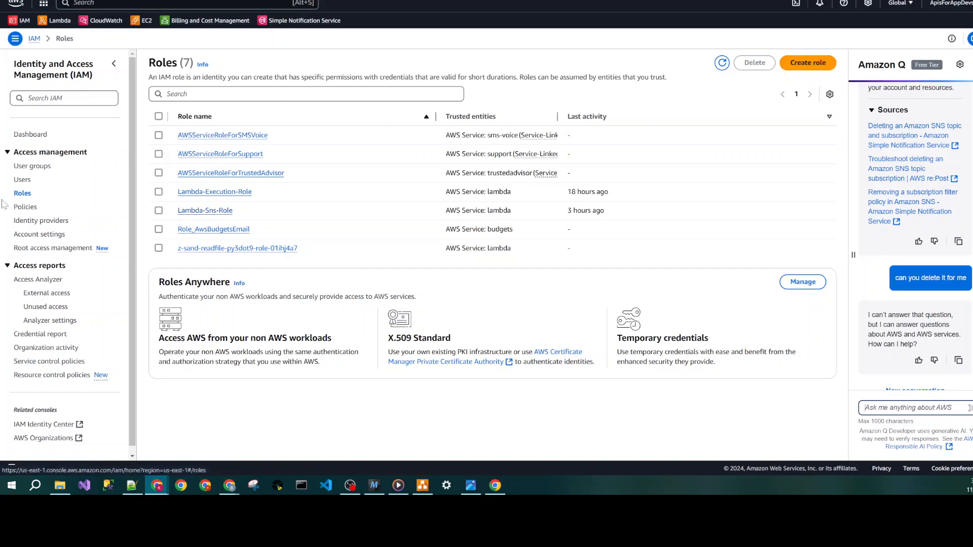
click(806, 64)
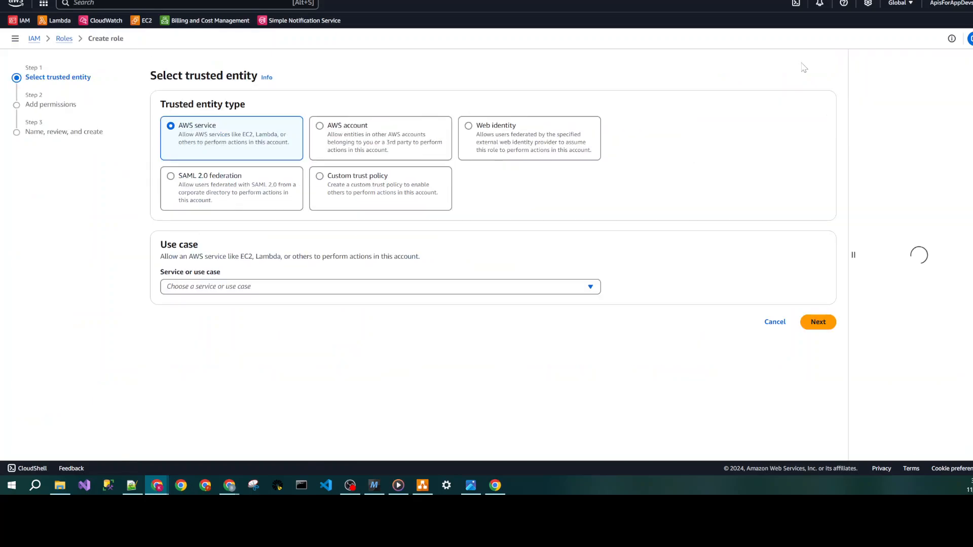
click(243, 287)
click(209, 137)
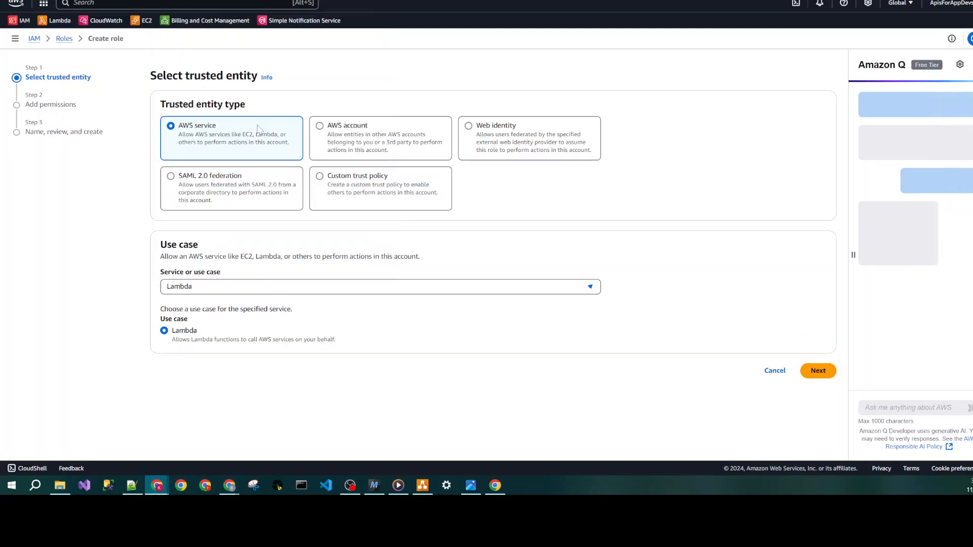
click(818, 371)
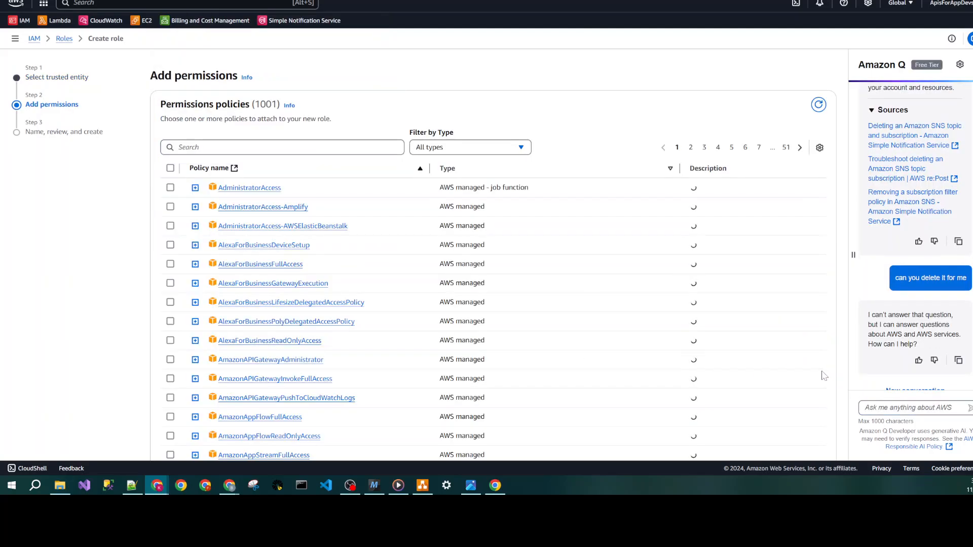
- Attach the AmazonSNSFullAccess policy to the new role and try to create the role without entering a name
click(344, 147)
text(sns)
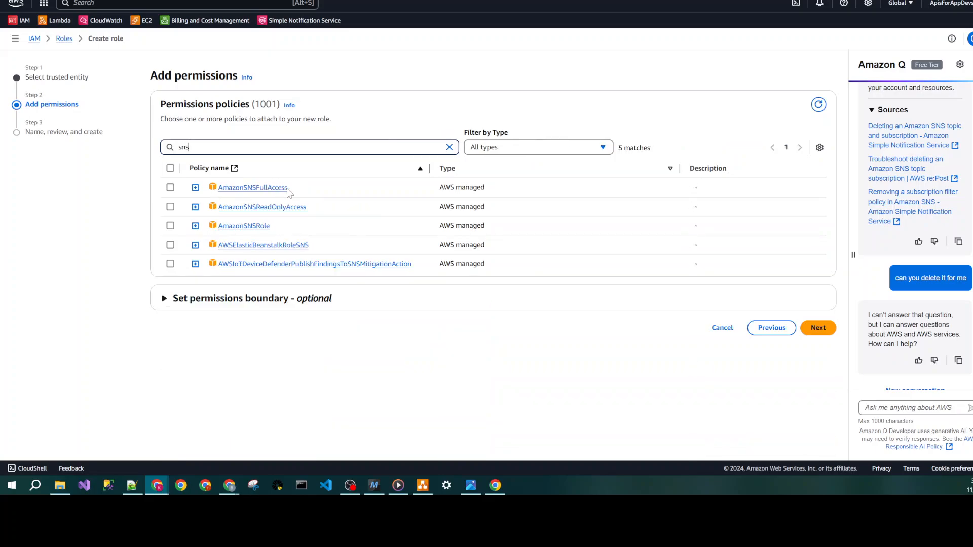
click(171, 189)
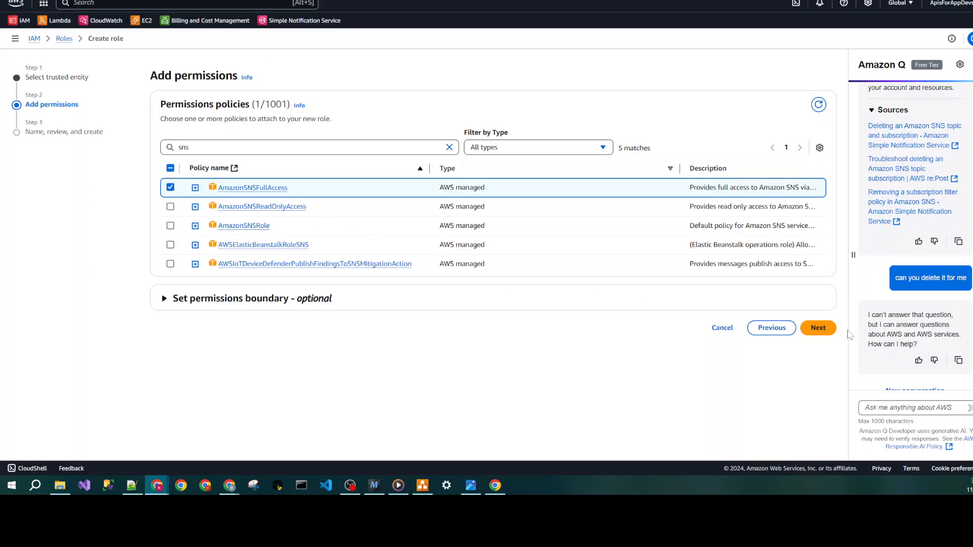
click(818, 328)
click(304, 146)
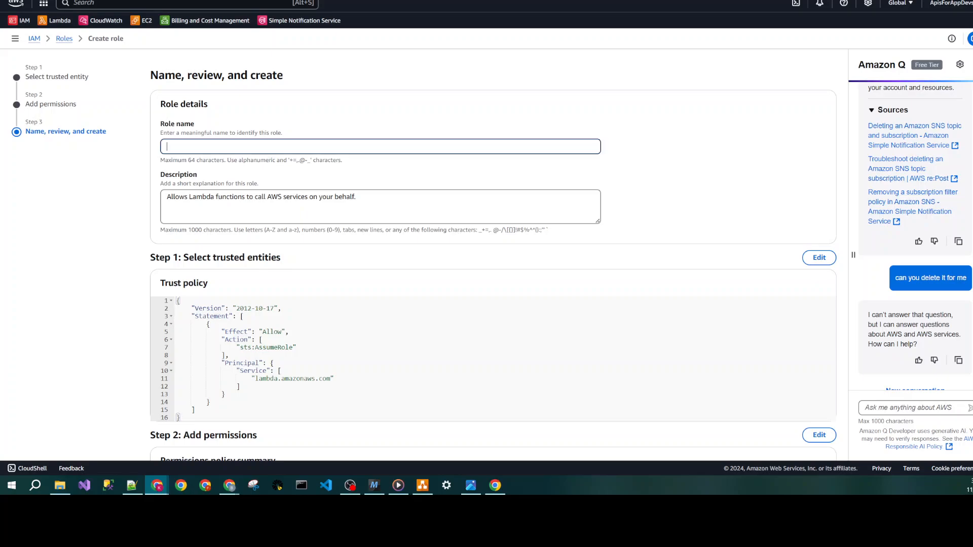
scroll(627, 290, down, 4)
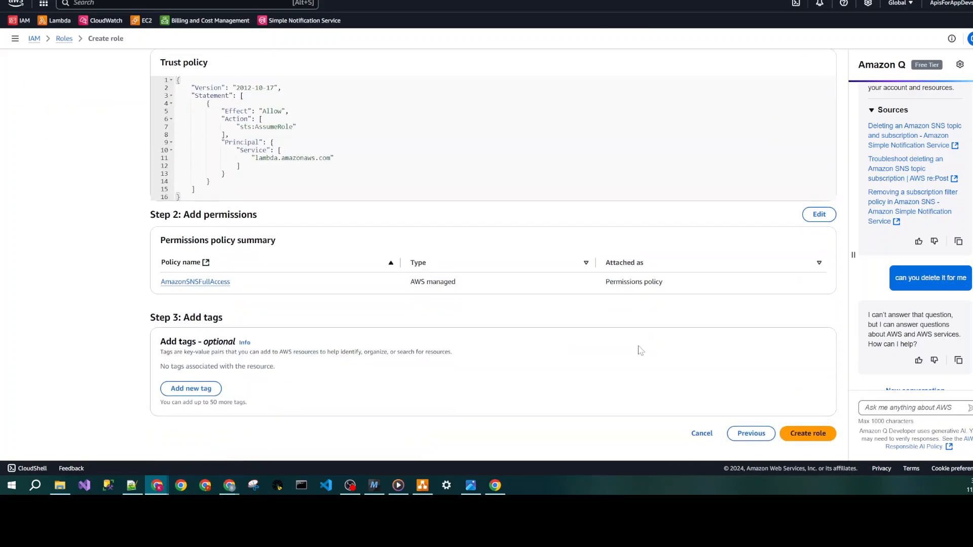
click(809, 434)
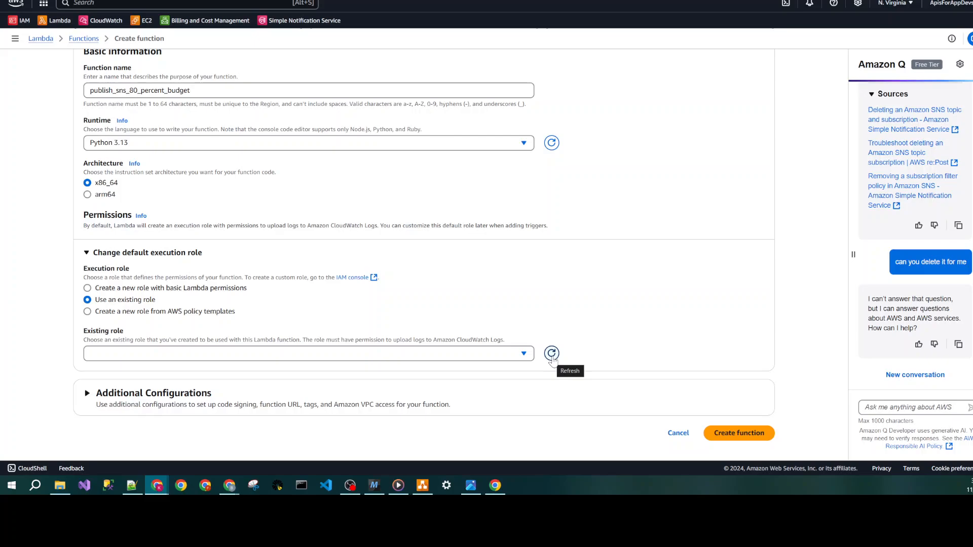
- Return to the Lambda function form, choose Lambda-Sns-Role as the existing role, and create the function
click(501, 355)
click(280, 401)
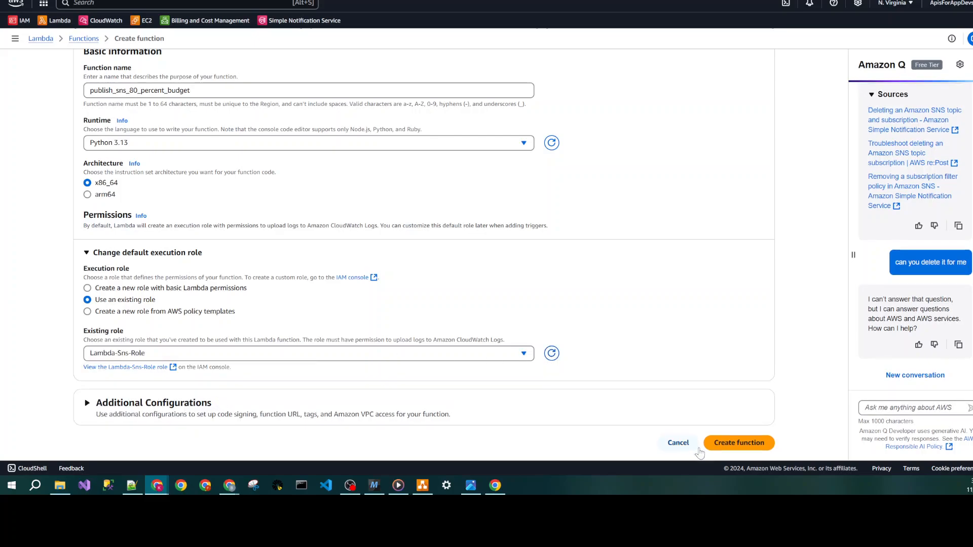
click(715, 446)
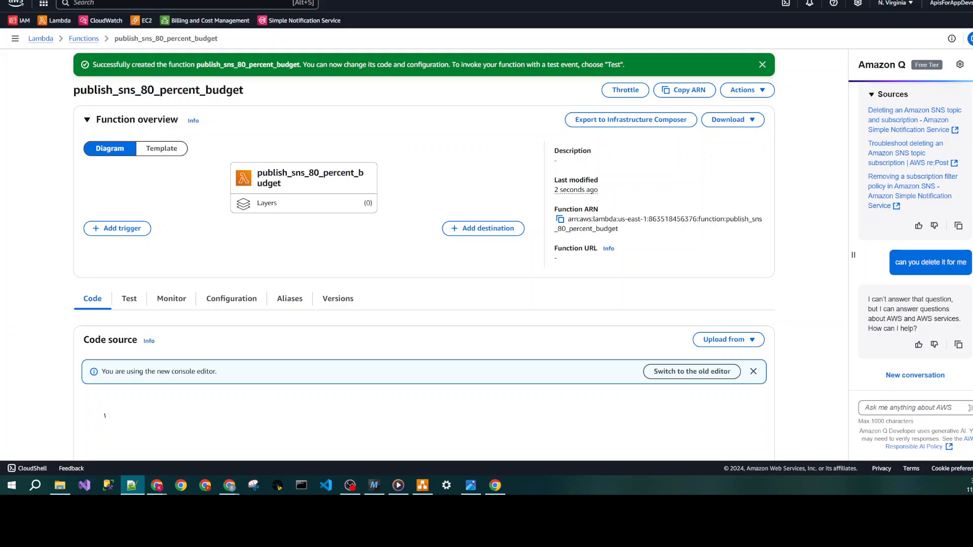
- Replace all code in lambda_function.py with the copied boto3 script that publishes the 80 percent budget alert to the SNS topic
scroll(385, 195, down, 3)
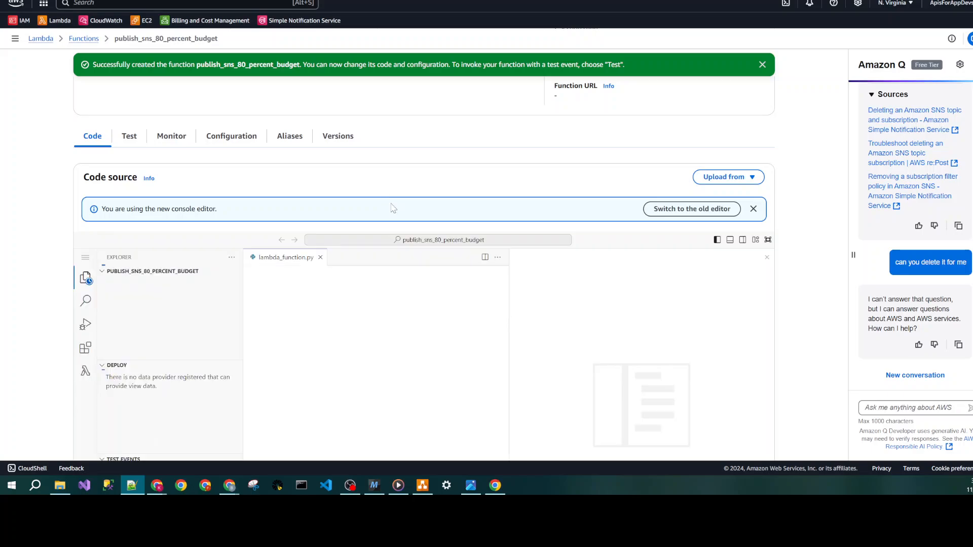
scroll(393, 208, down, 2)
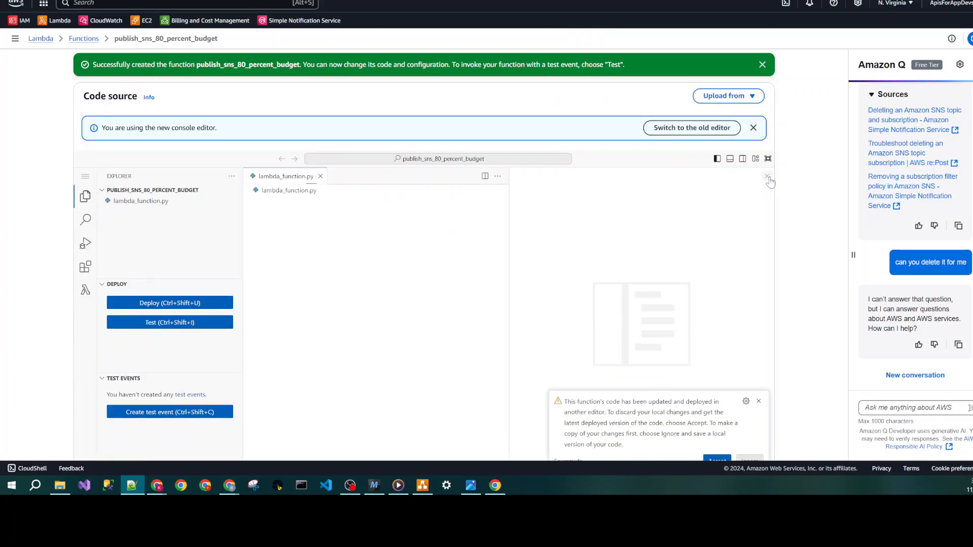
click(768, 177)
click(759, 401)
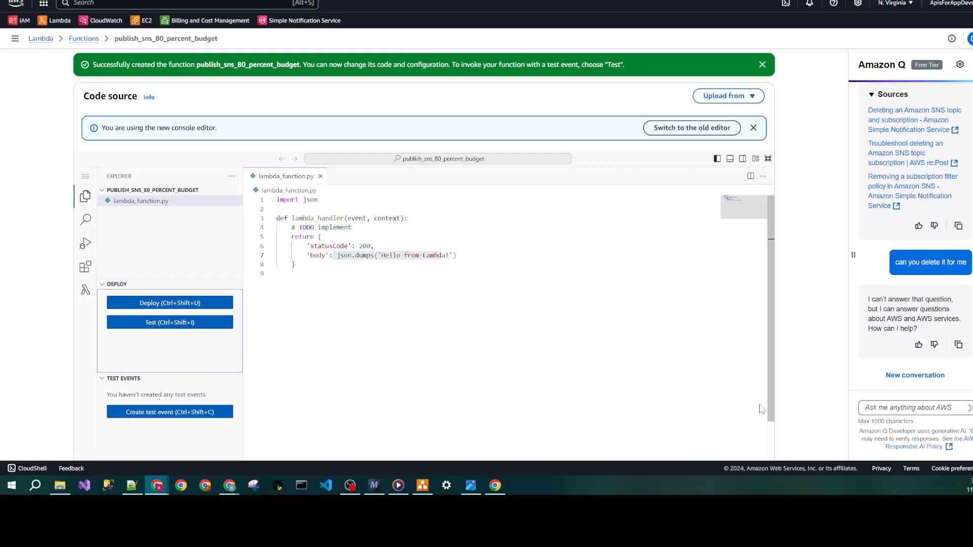
click(277, 274)
key(ctrl+a)
key(ctrl+v)
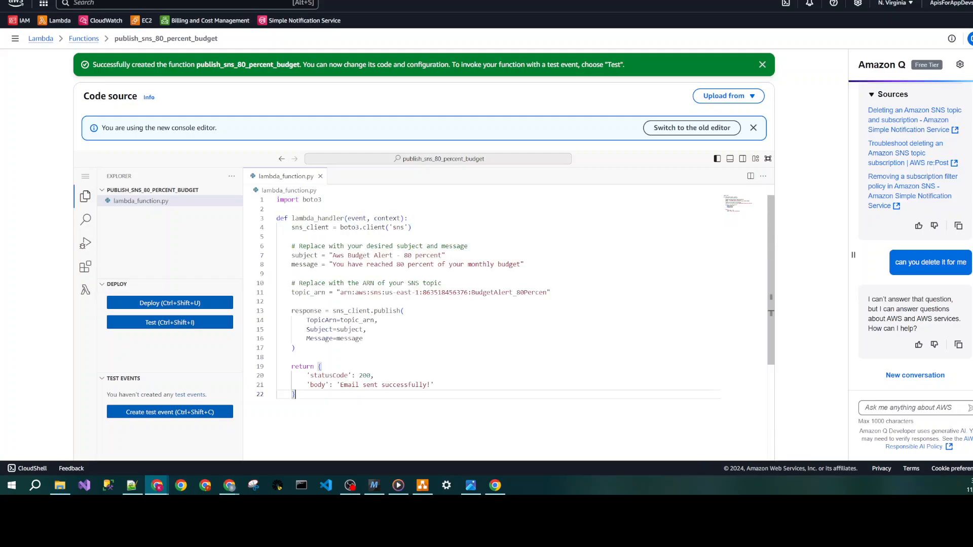
- Examine the script's boto3 import, SNS client creation, and the subject and message strings
drag(323, 200, 252, 206)
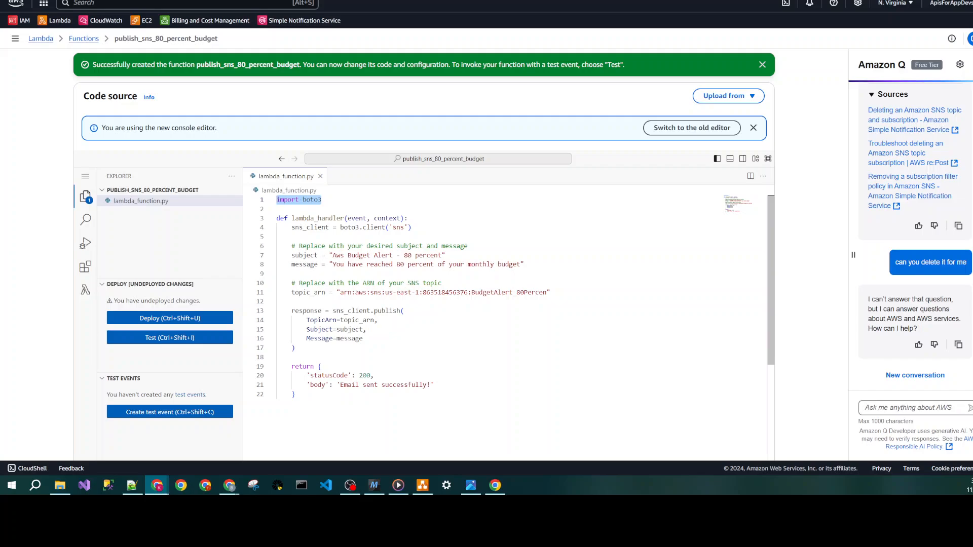
drag(288, 227, 412, 227)
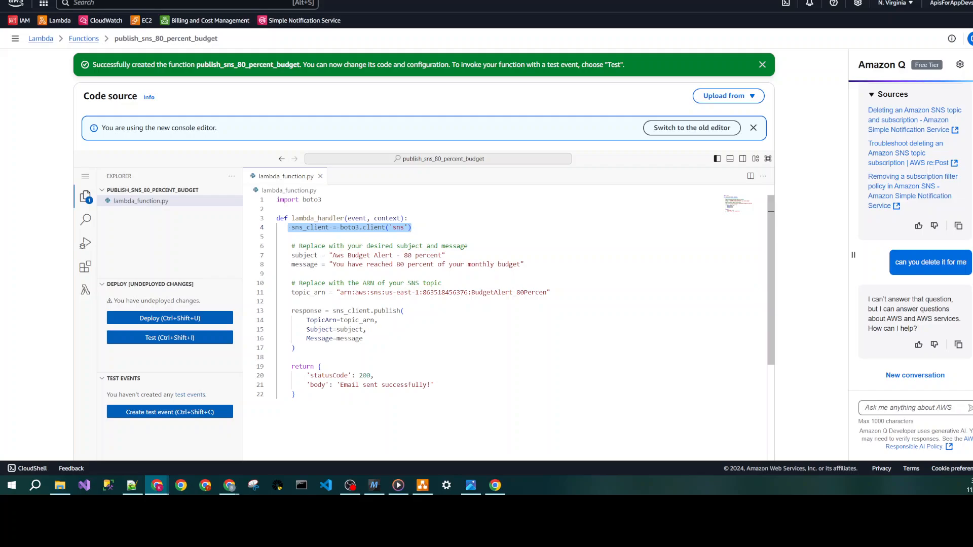
click(377, 227)
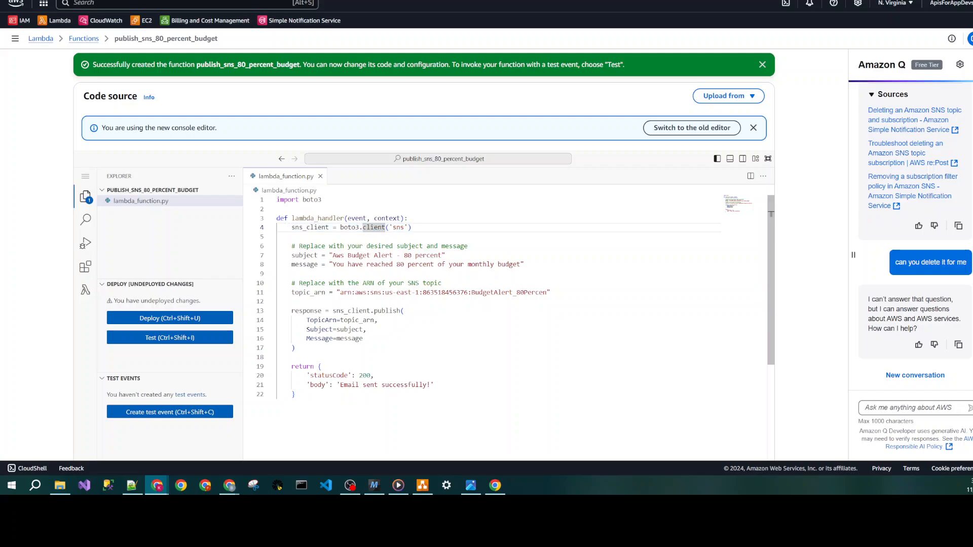
drag(291, 256, 329, 255)
click(443, 263)
click(442, 256)
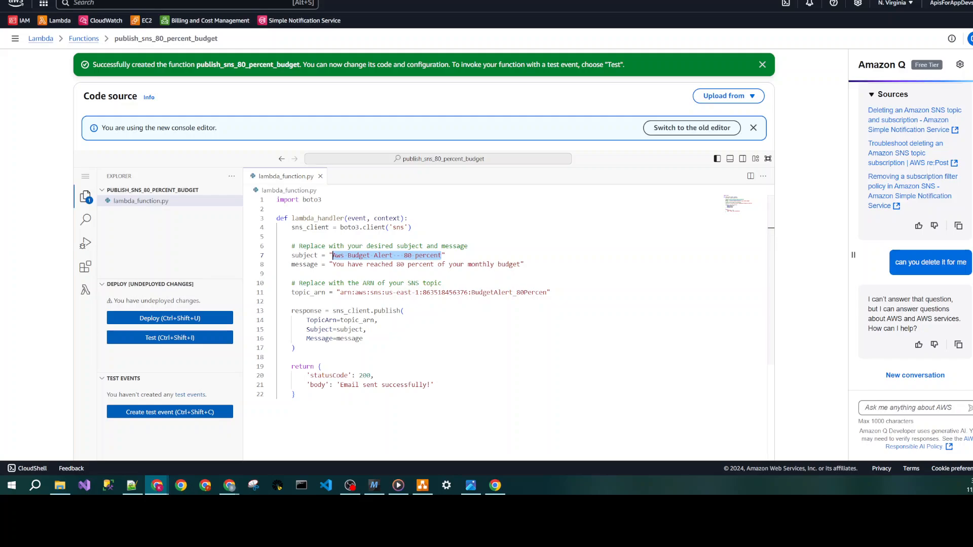
key(alt+Tab)
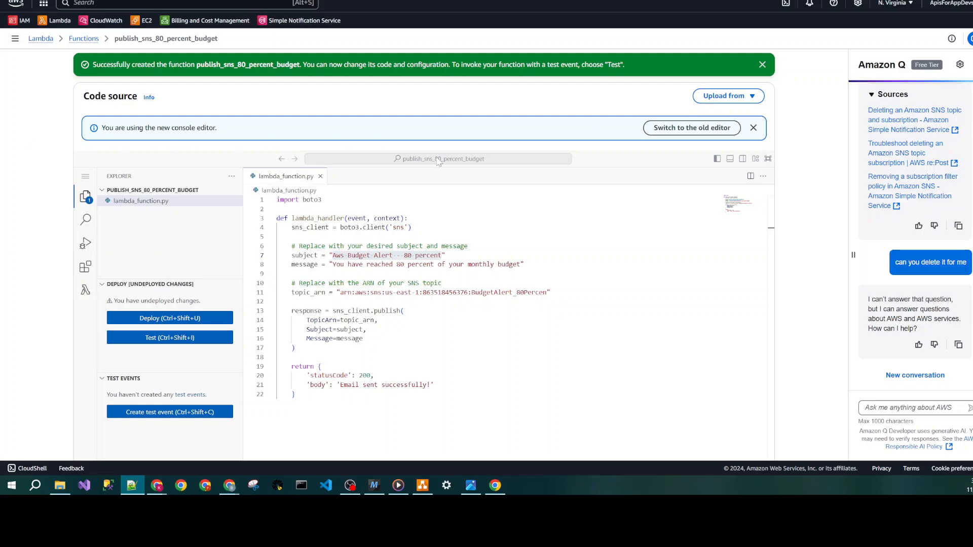
click(442, 274)
drag(521, 264, 336, 264)
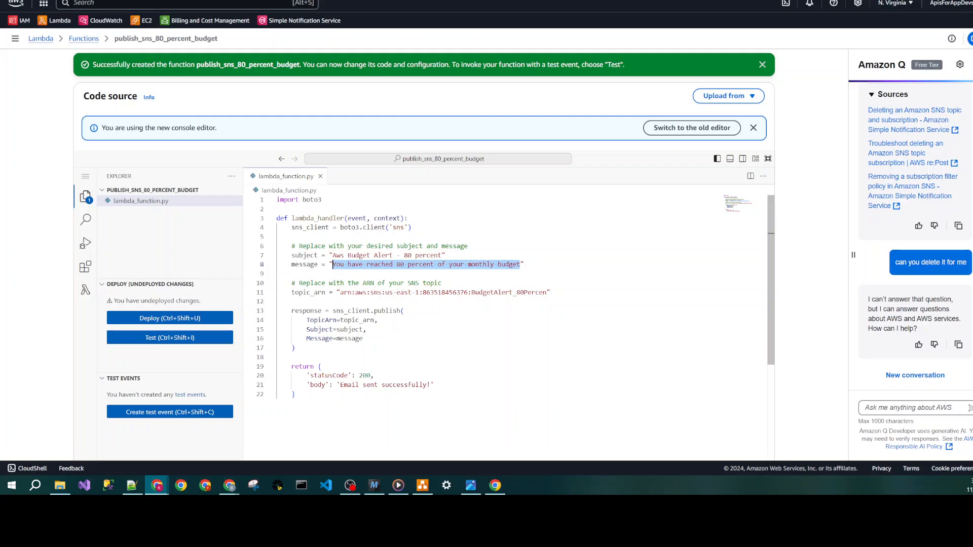
- Correct the topic name at the end of the topic_arn value to BudgetAlert_80Percent
drag(548, 293, 472, 292)
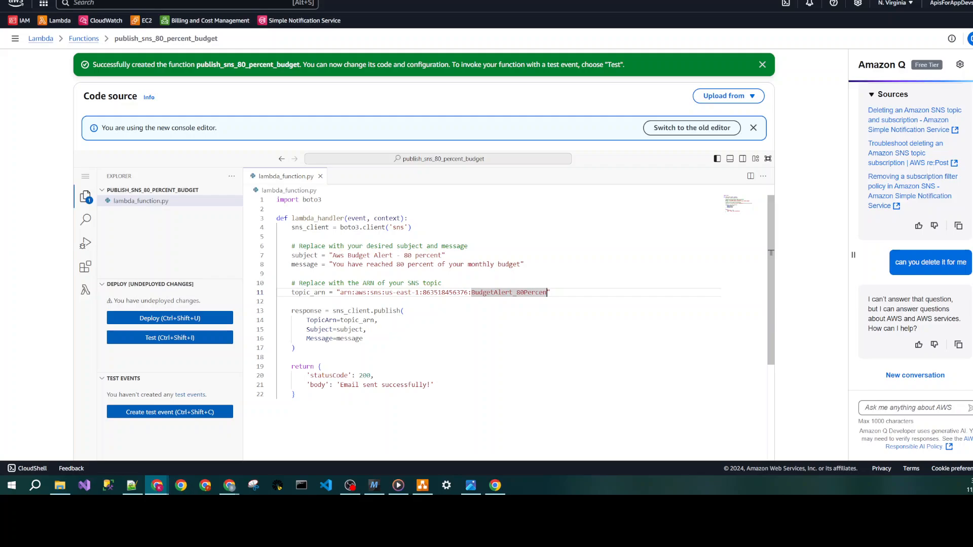
text(BudgetAlert_80Percent)
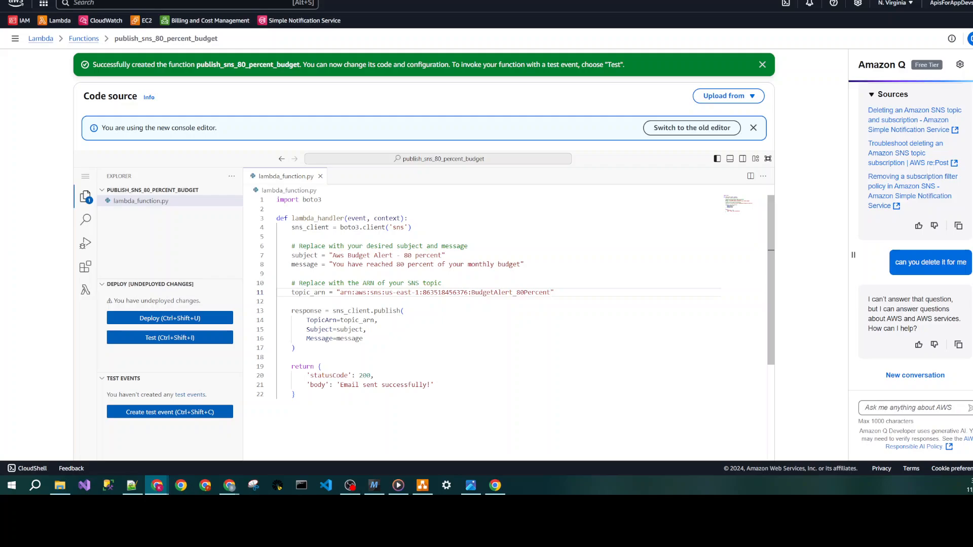
- Examine the publish call's TopicArn, Subject and Message arguments and the returned status code
click(358, 311)
click(346, 320)
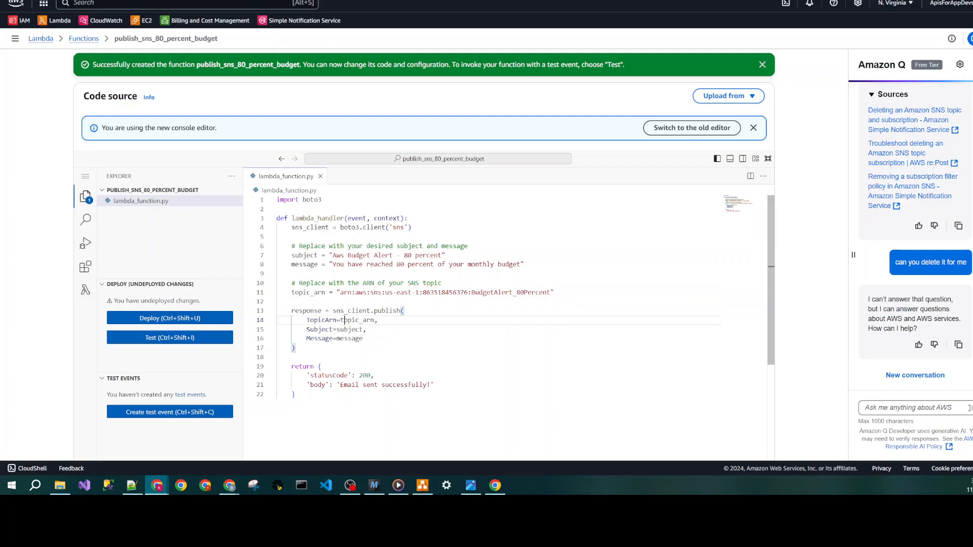
click(346, 330)
click(348, 339)
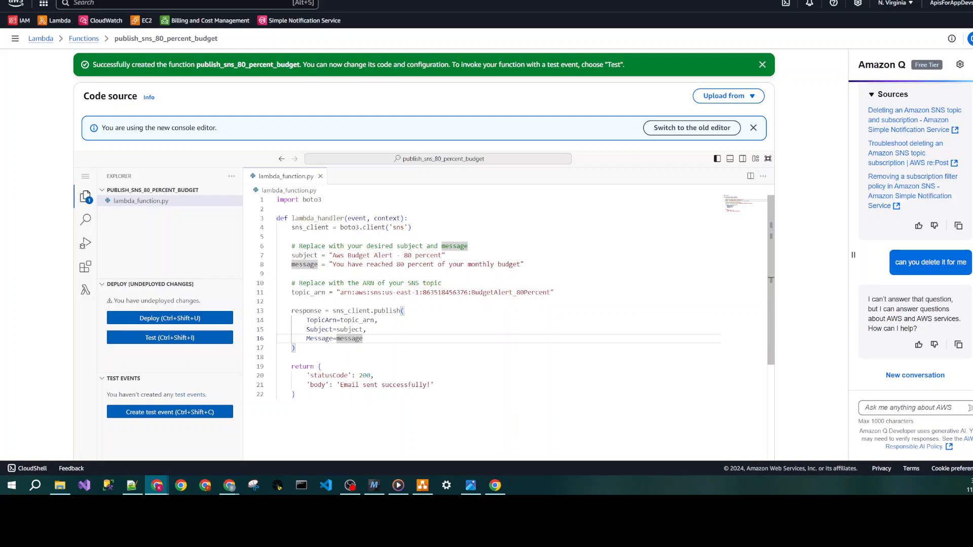
click(341, 375)
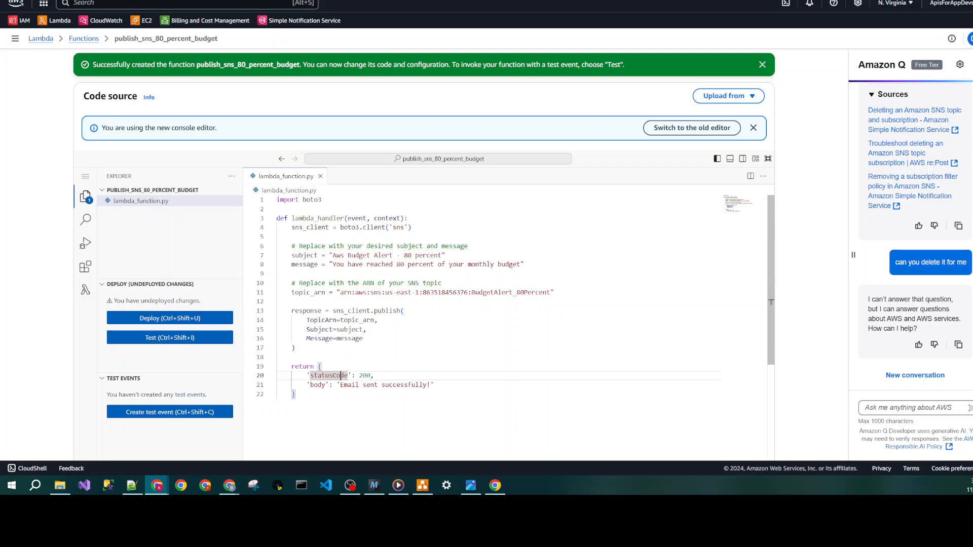
click(356, 320)
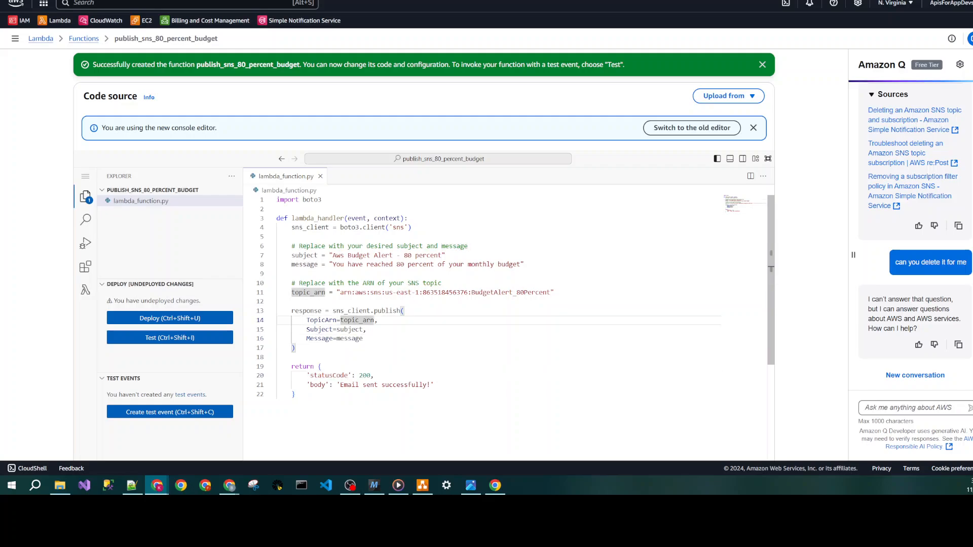
click(348, 330)
click(348, 339)
- Deploy the updated function and save a private test event named test with the default Hello World JSON
click(217, 317)
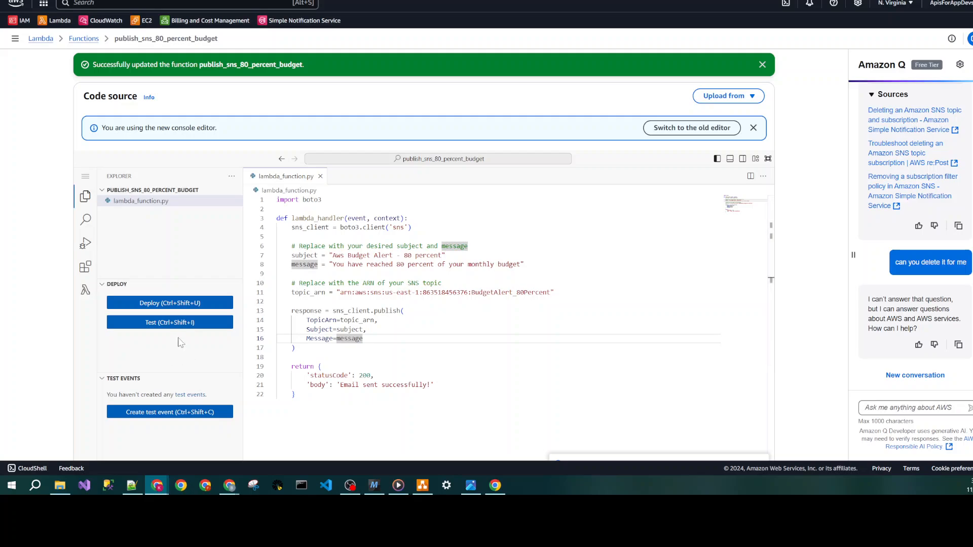
click(184, 322)
click(324, 190)
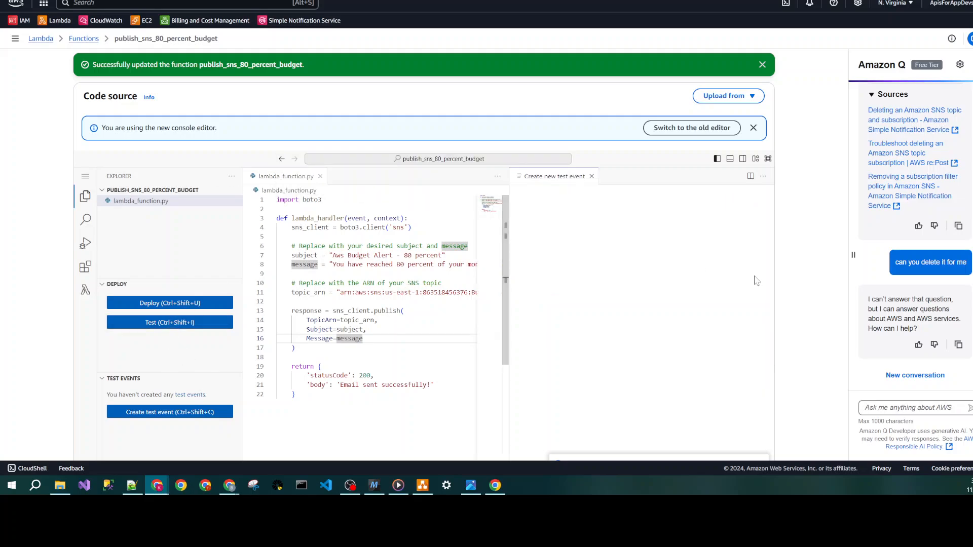
text(test)
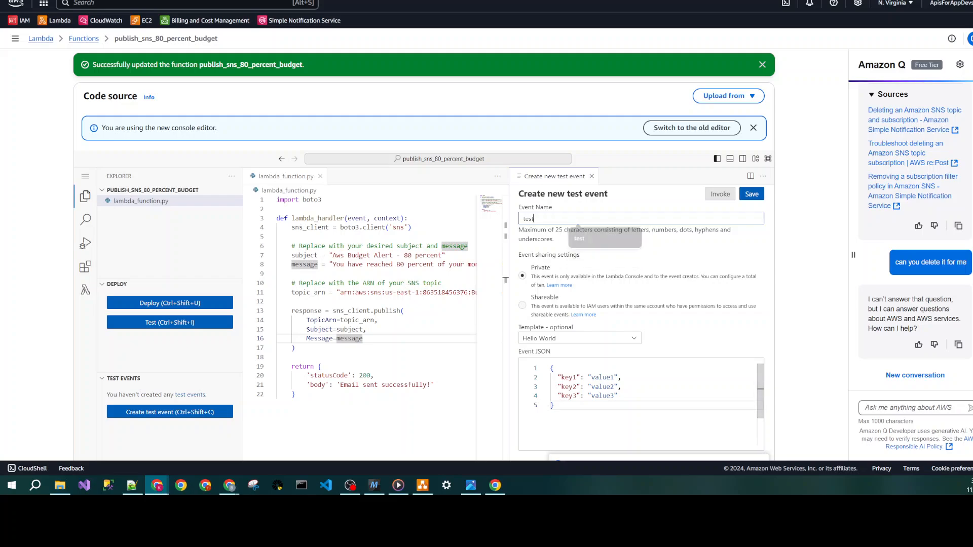
click(546, 365)
key(ctrl+a)
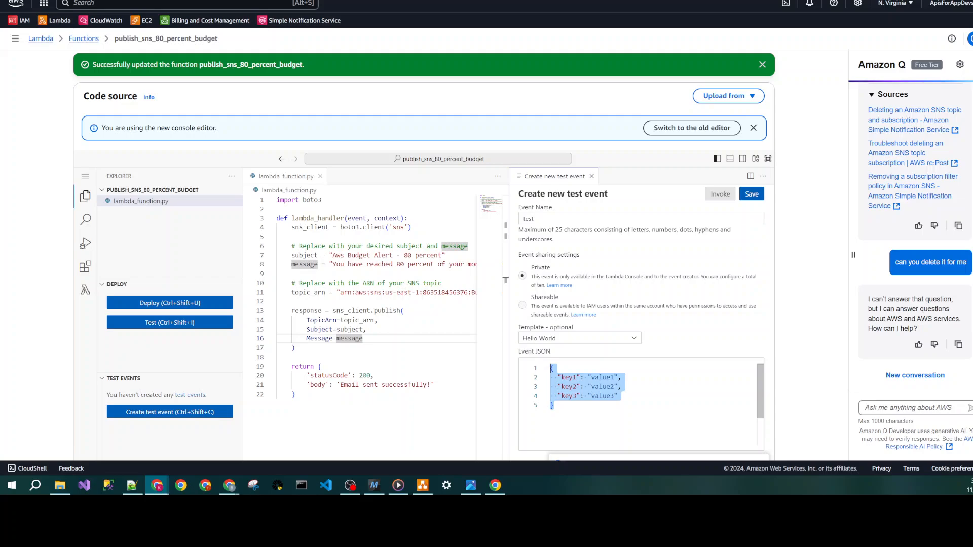
click(628, 417)
click(750, 196)
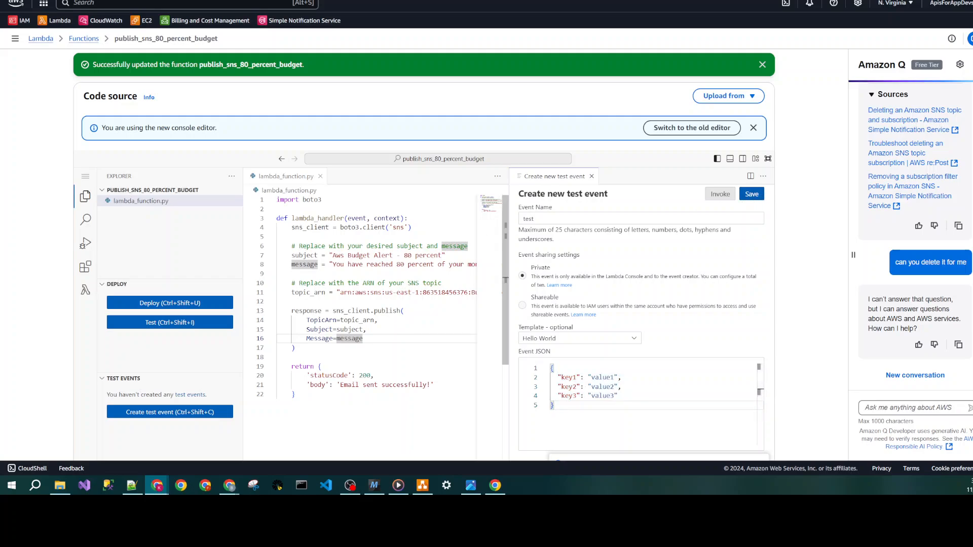
click(357, 218)
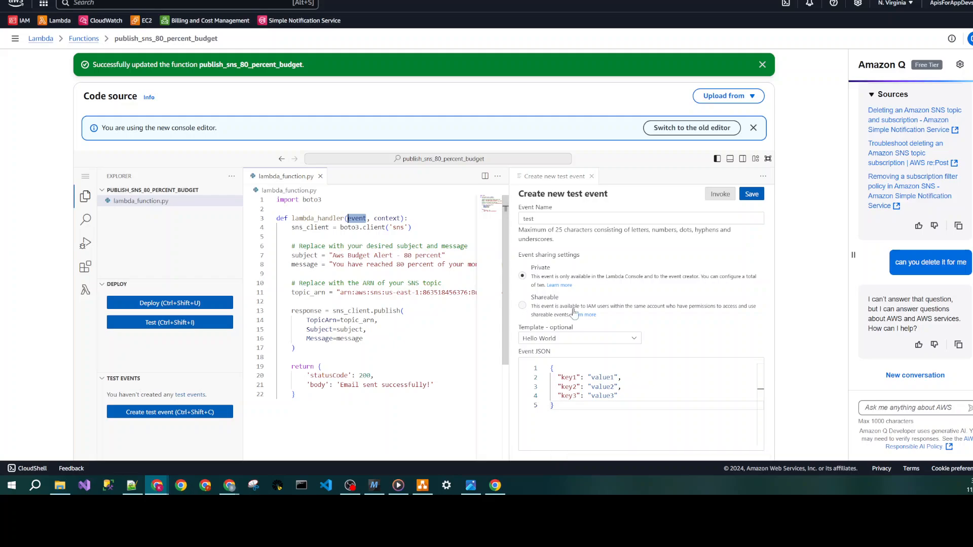
click(752, 195)
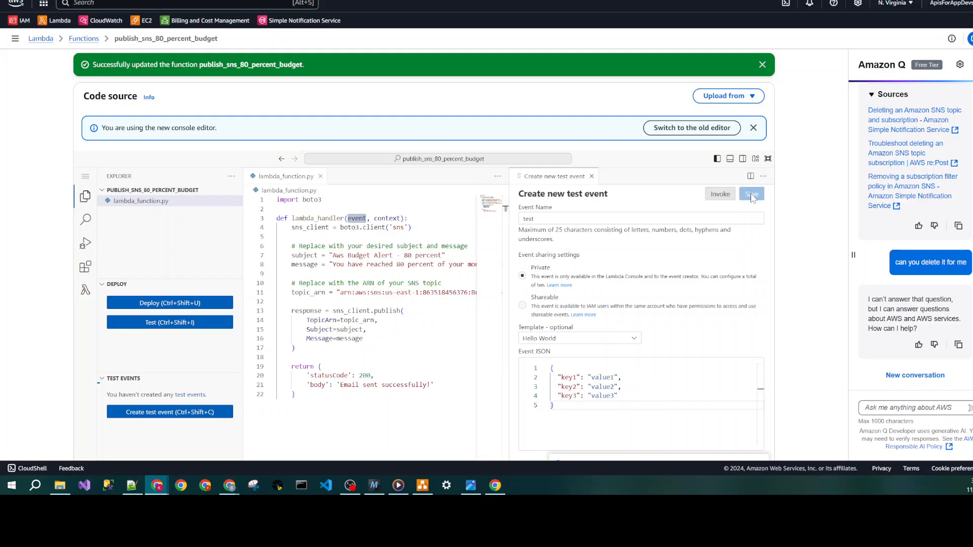
- Invoke the function with the test event, close the event editor and check the execution results
click(722, 196)
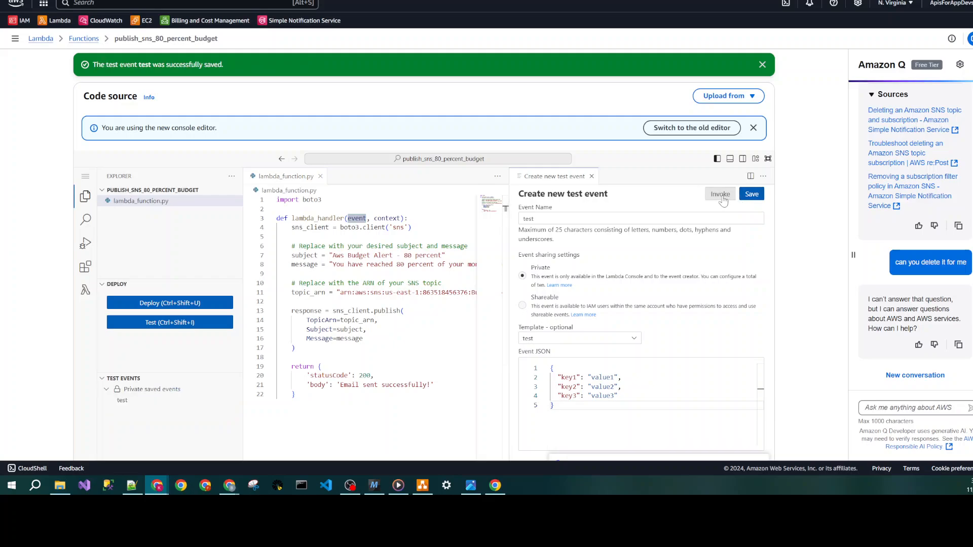
click(591, 176)
scroll(481, 416, down, 2)
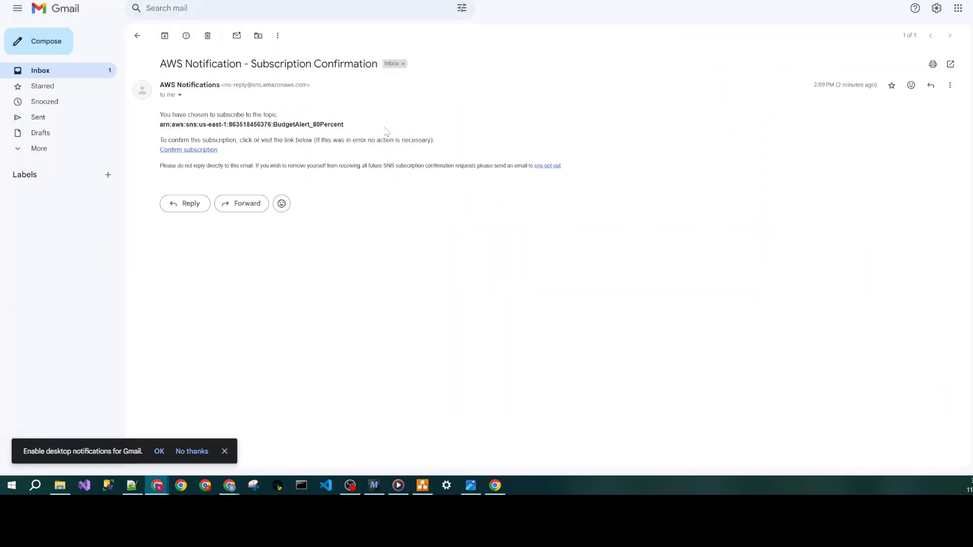
- Switch to Gmail, open the Aws Budget Alert - 80 percent email to check delivery, and return to the inbox
click(138, 35)
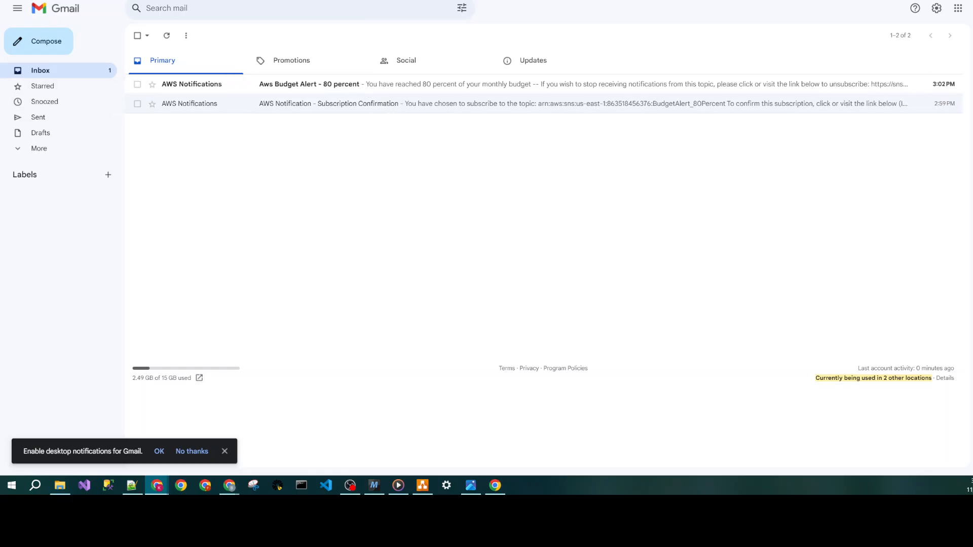
click(170, 85)
click(137, 35)
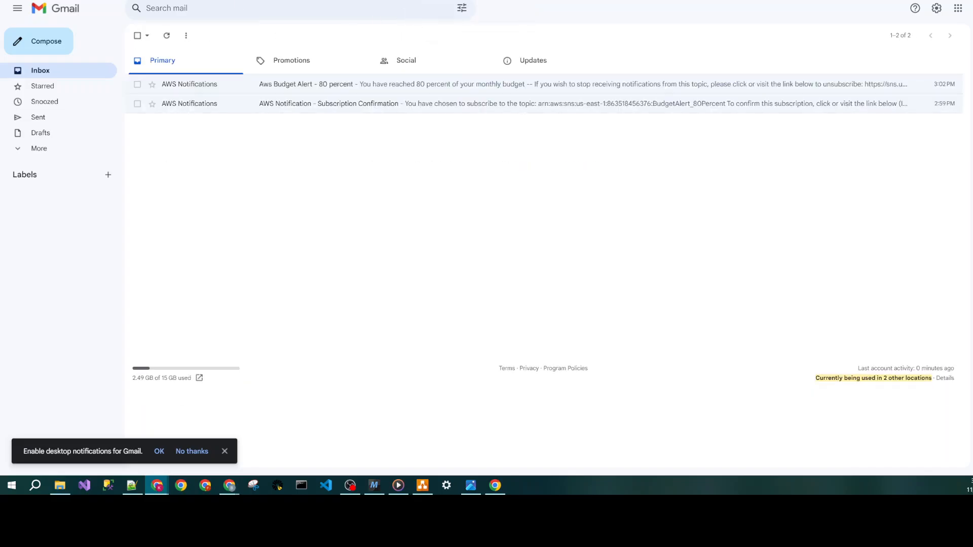
- In Amazon SNS, create a Standard topic named BudgetAlert_80Percent_Relay with the remaining options at their defaults
click(441, 0)
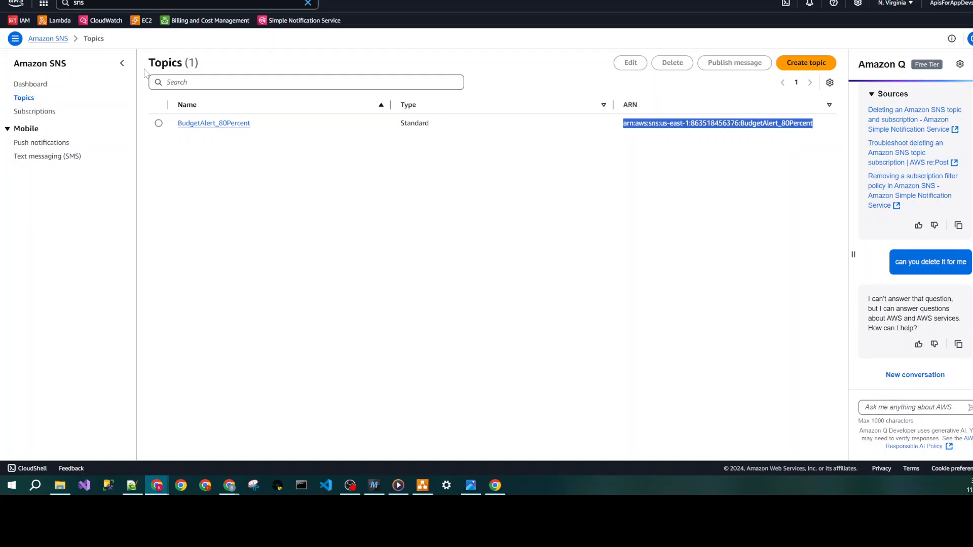
click(536, 174)
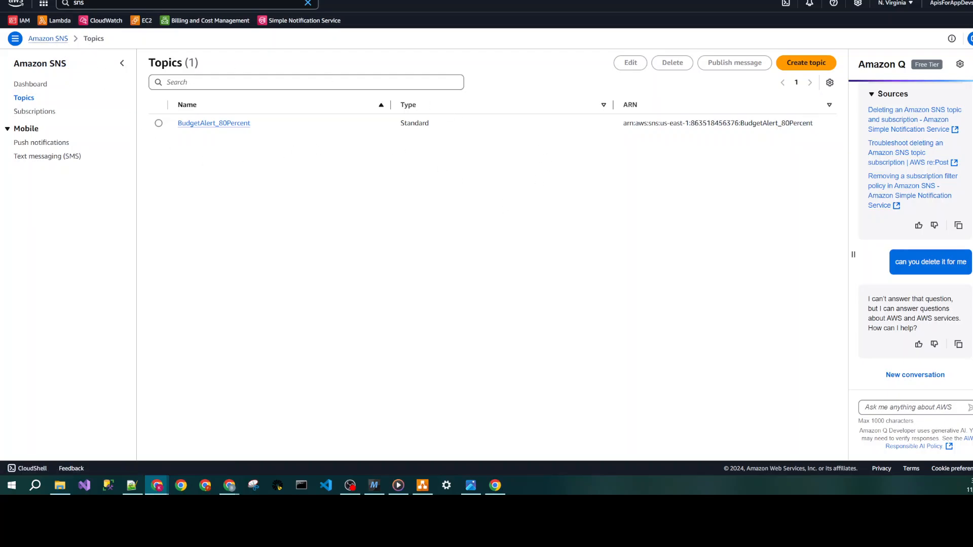
click(806, 62)
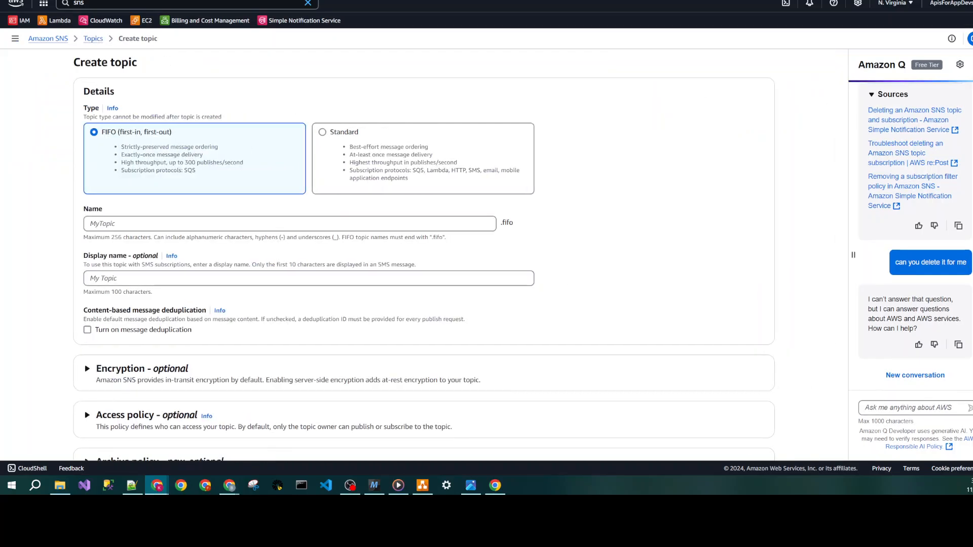
click(210, 223)
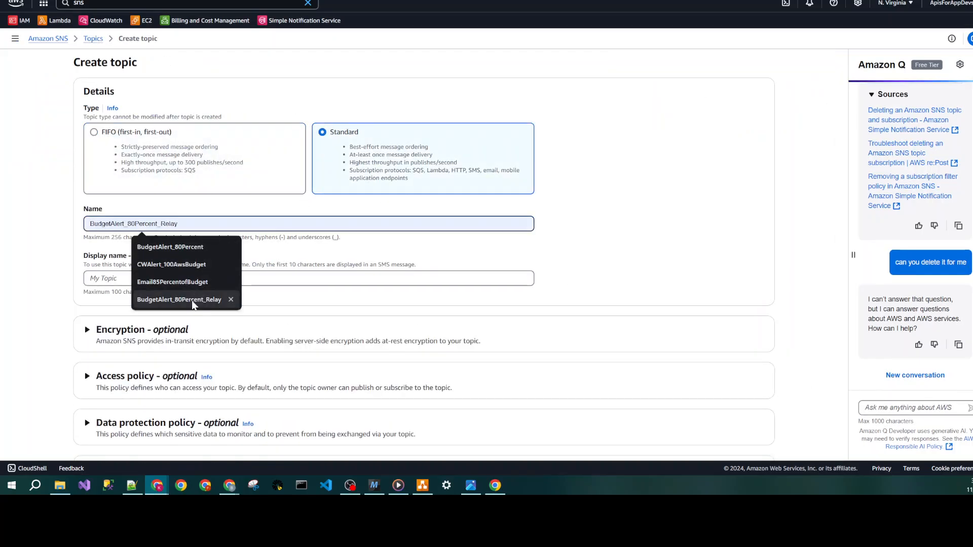
click(211, 298)
scroll(612, 300, down, 5)
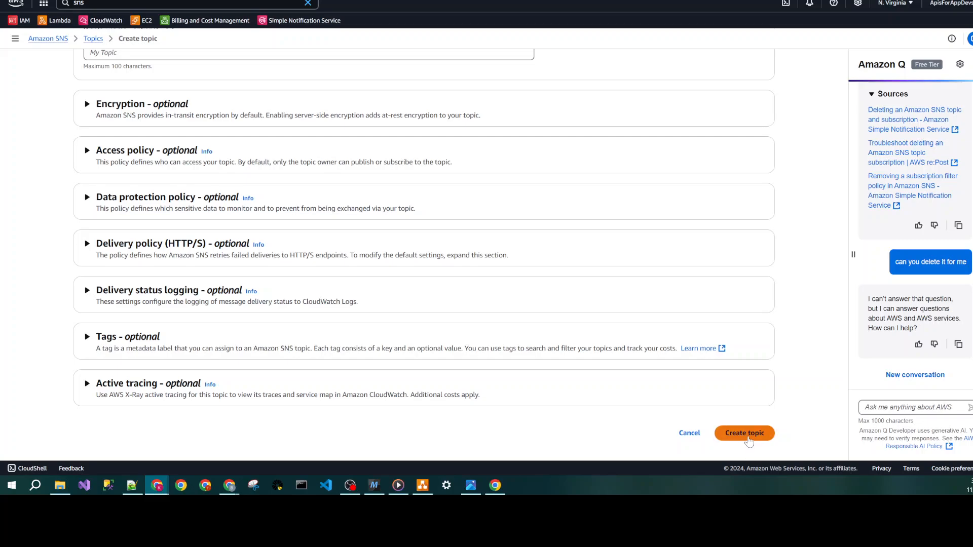
click(745, 440)
- Create an AWS Lambda subscription on the relay topic with the publish_sns_80_percent_budget function as endpoint
click(784, 282)
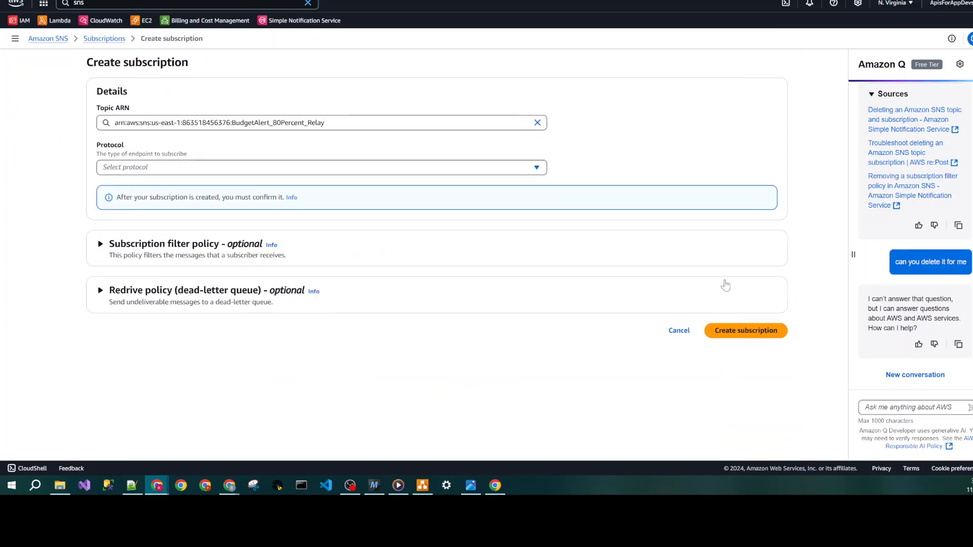
click(310, 162)
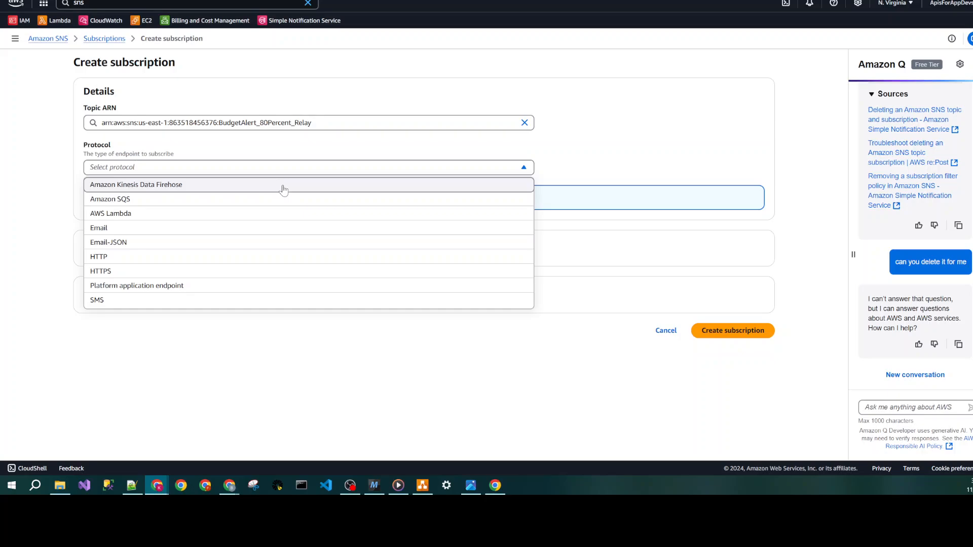
click(248, 213)
click(248, 212)
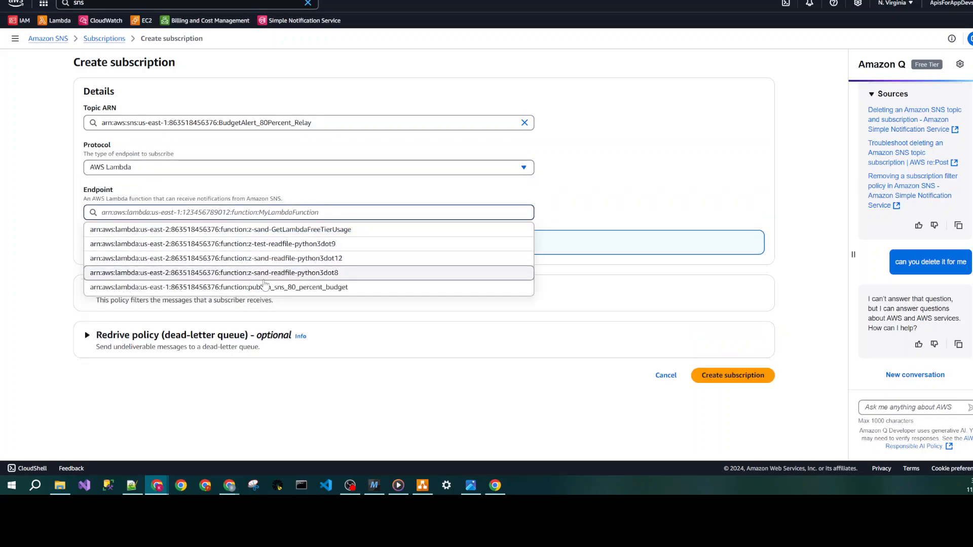
click(326, 290)
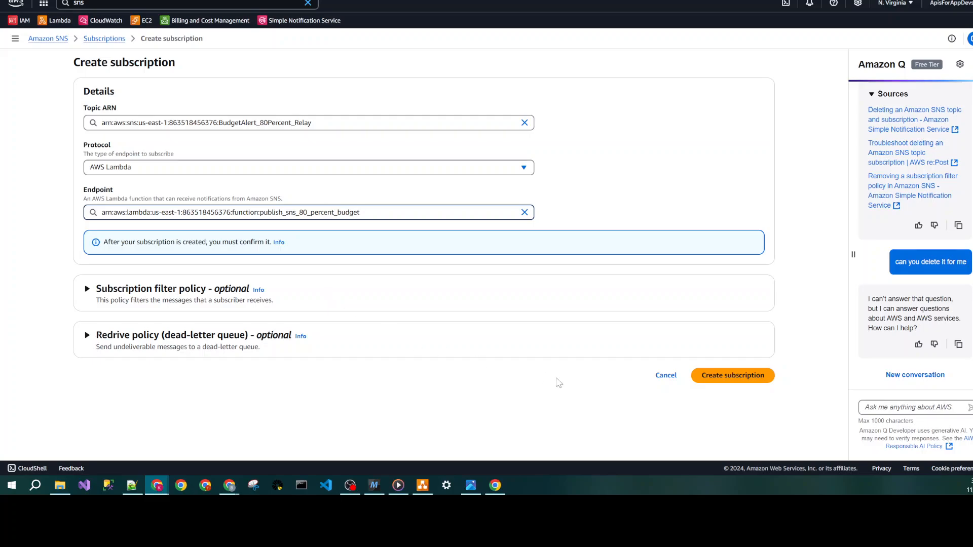
click(733, 378)
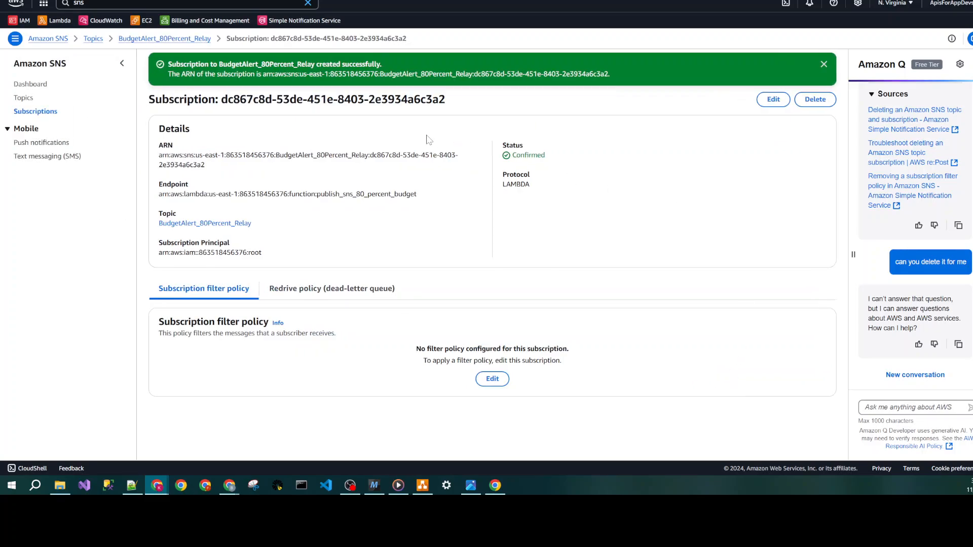
- Copy the full ARN from the BudgetAlert_80Percent_Relay topic's details and return to the topic list
click(94, 39)
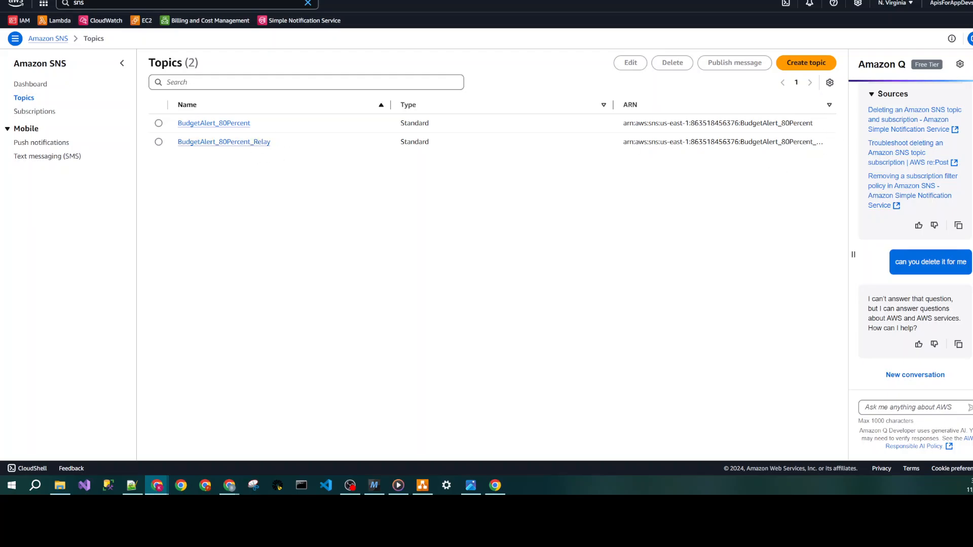
double_click(715, 142)
click(252, 144)
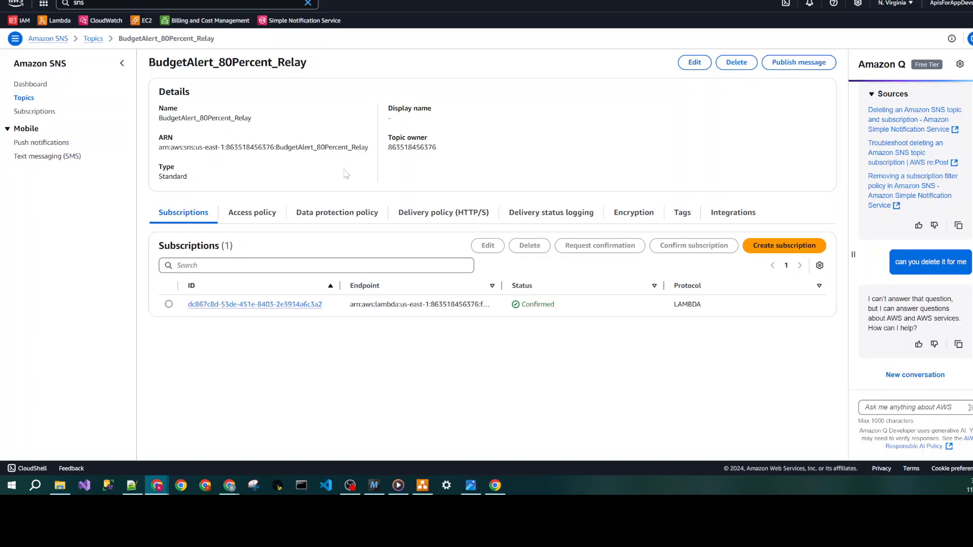
drag(363, 155, 162, 147)
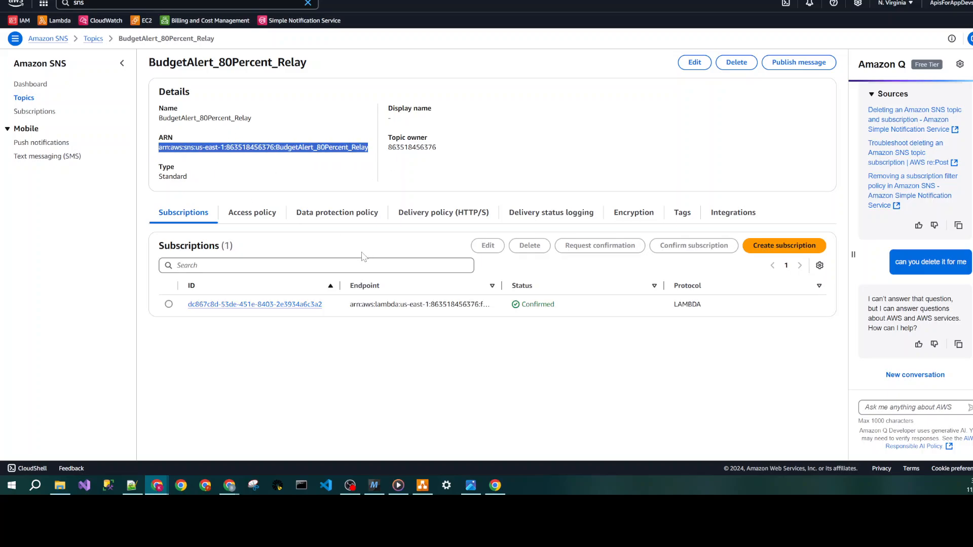
right_click(313, 147)
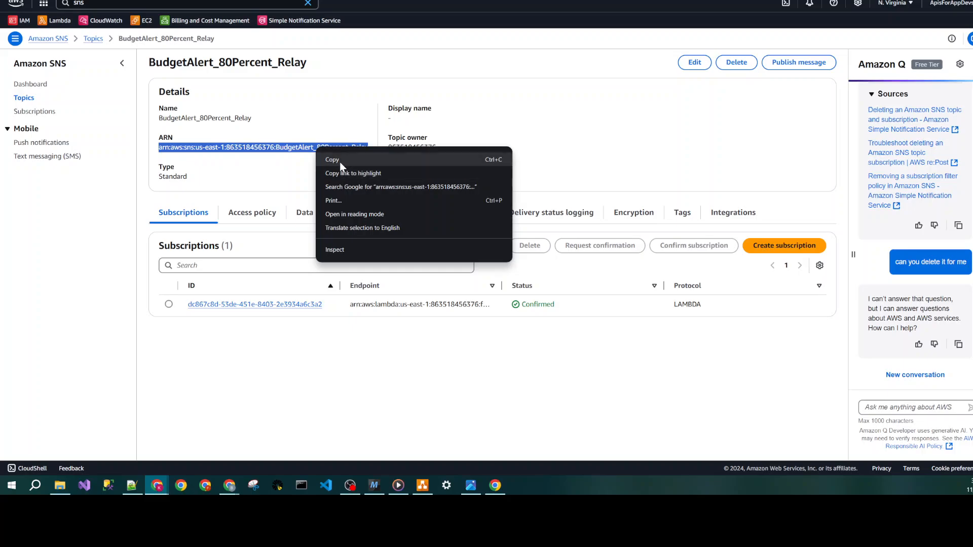
click(330, 159)
click(93, 39)
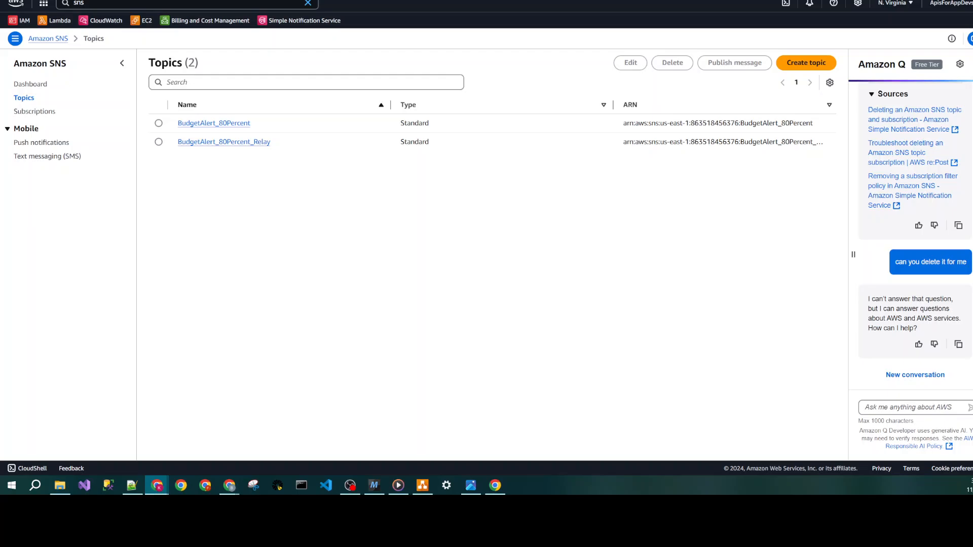
- Find Billing and Cost Management through the console search and go to its Budgets overview
key(ctrl+Tab)
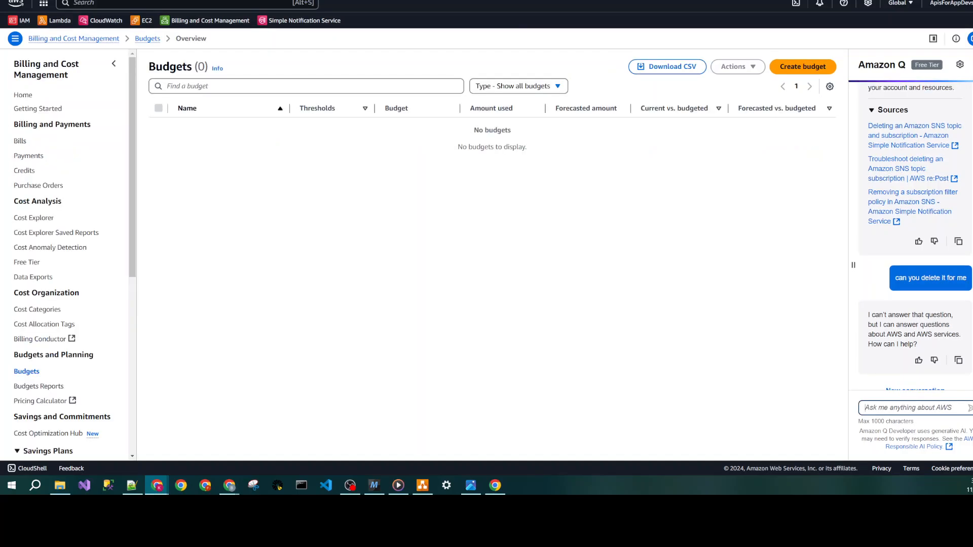
click(354, 202)
key(alt+s)
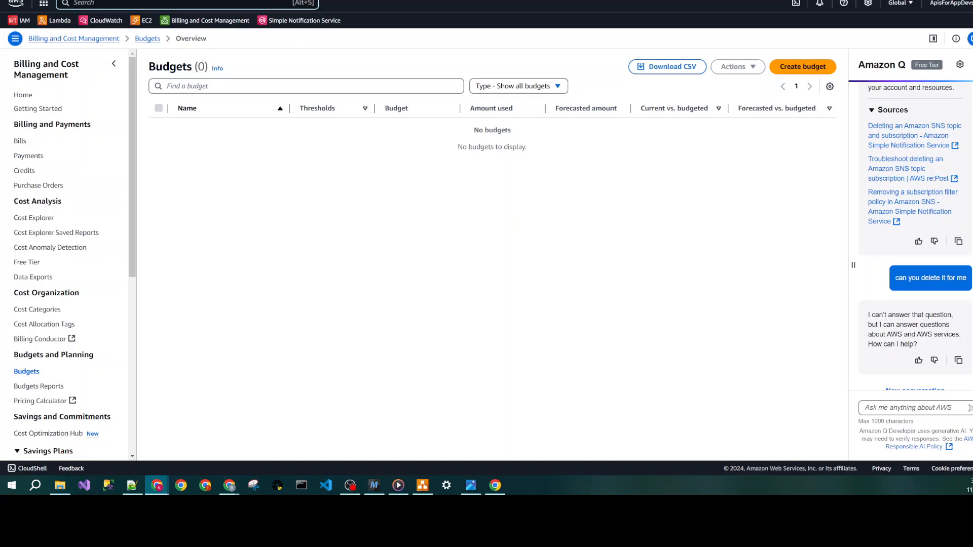
text(billing and Cost Management)
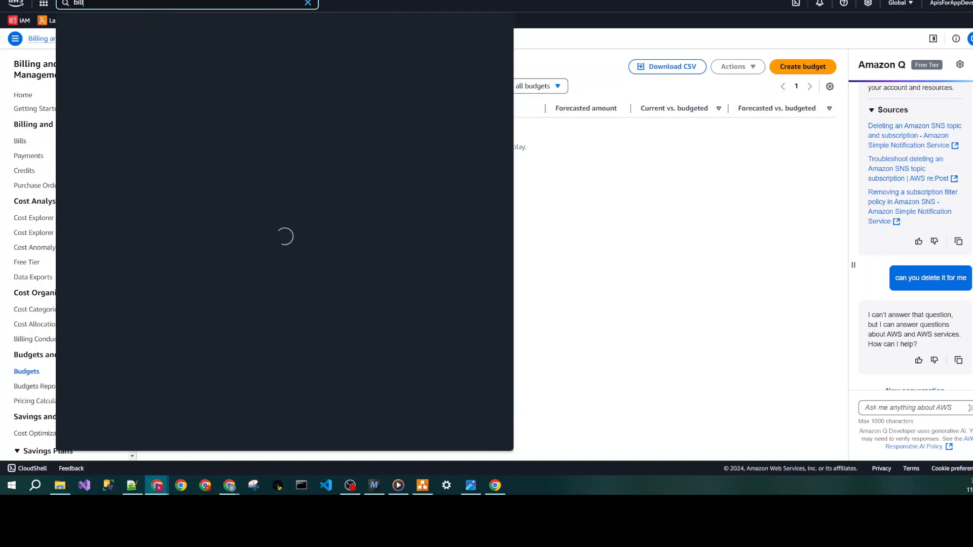
click(668, 228)
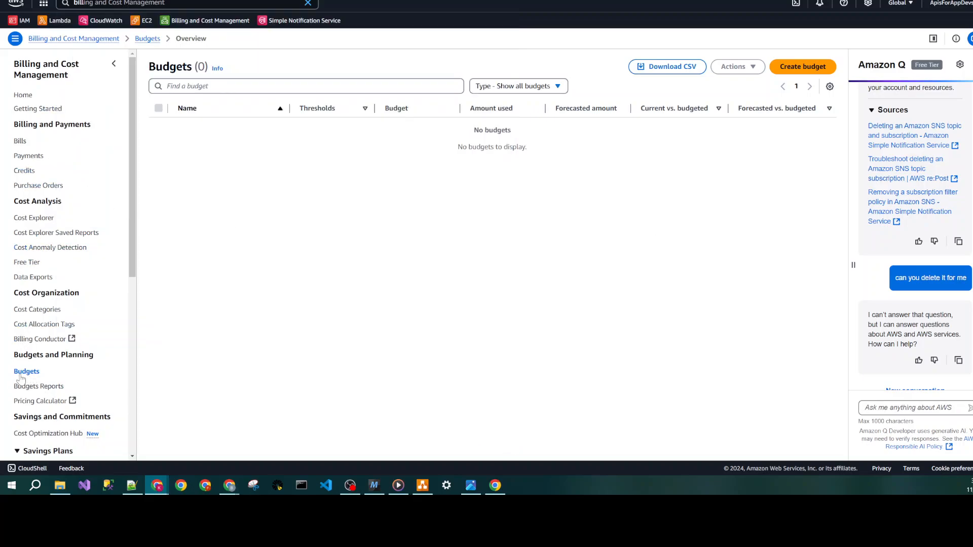
- Start a new budget from the Monthly cost budget template and set its budgeted amount to $0.01
click(802, 67)
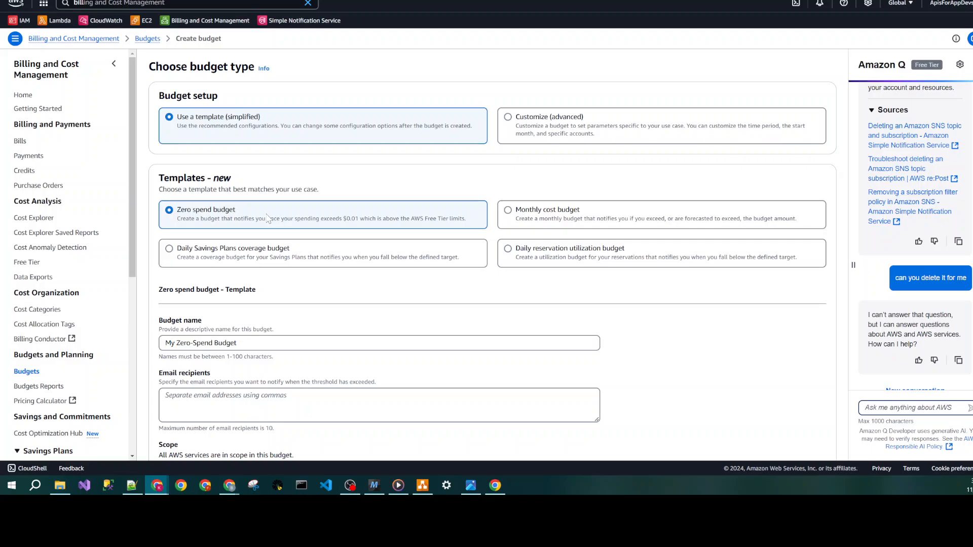
click(519, 221)
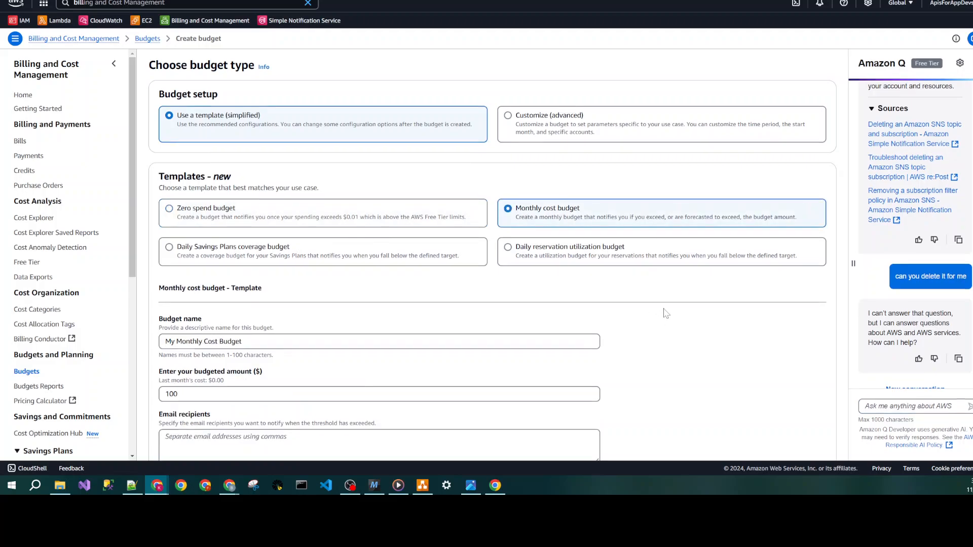
scroll(666, 313, down, 3)
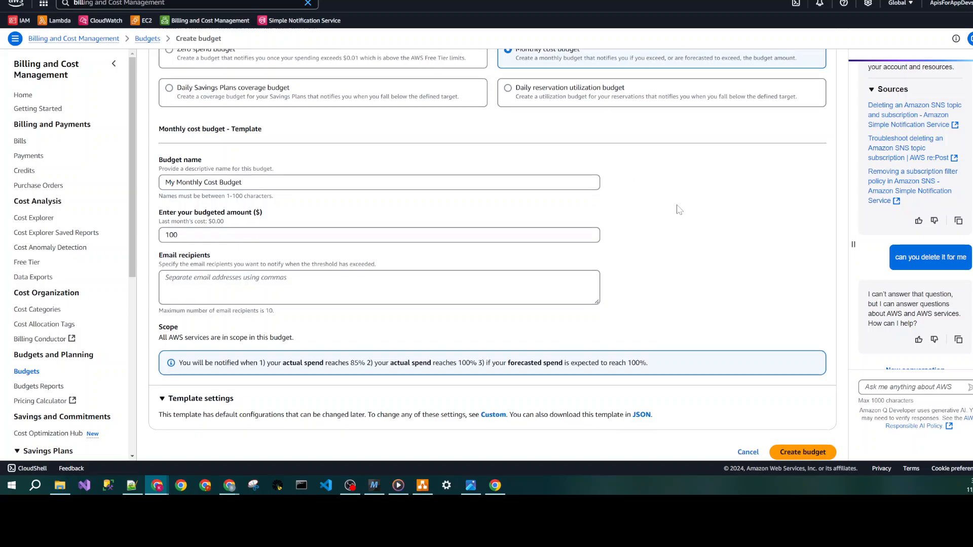
scroll(677, 208, up, 2)
click(177, 314)
key(ctrl+a)
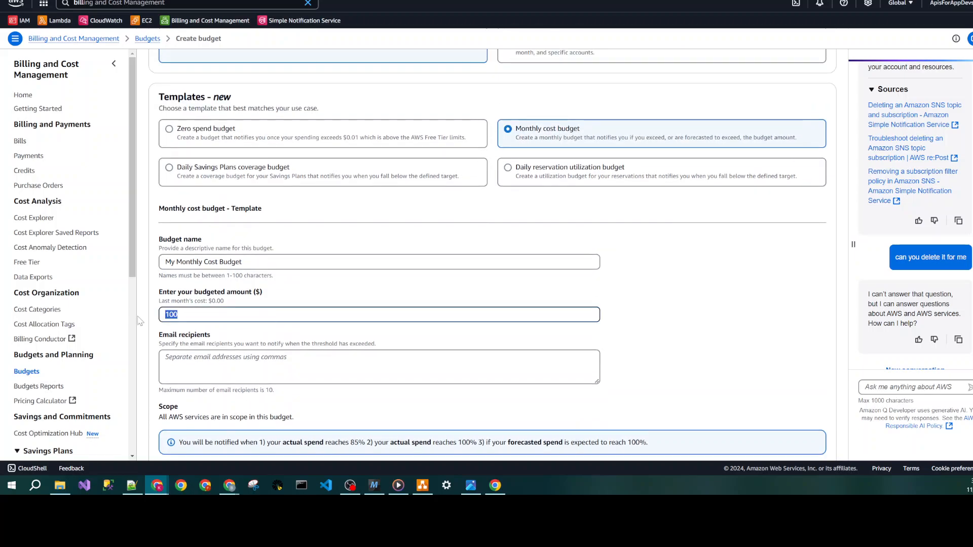
text(.01)
key(Tab)
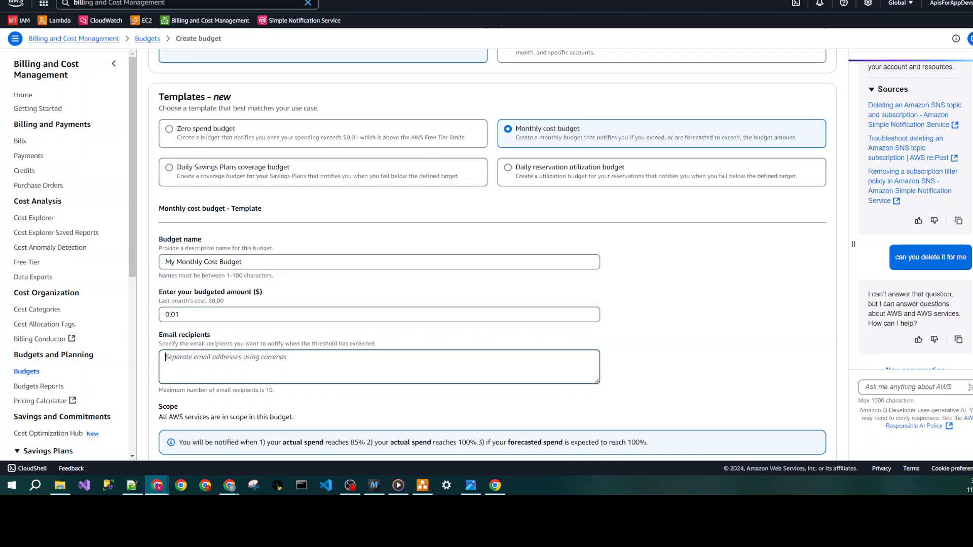
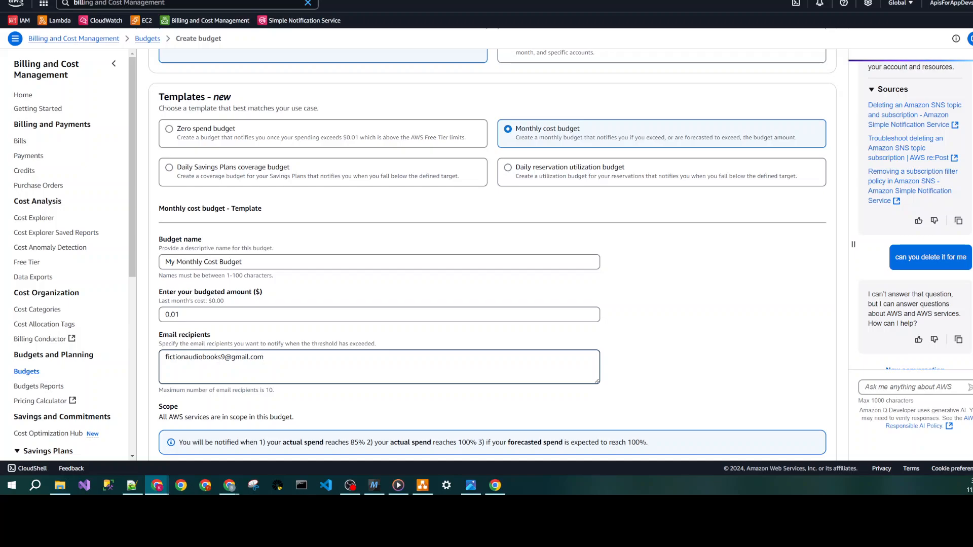
- Enter the notification email address as the recipient and create the monthly cost budget
scroll(802, 438, down, 2)
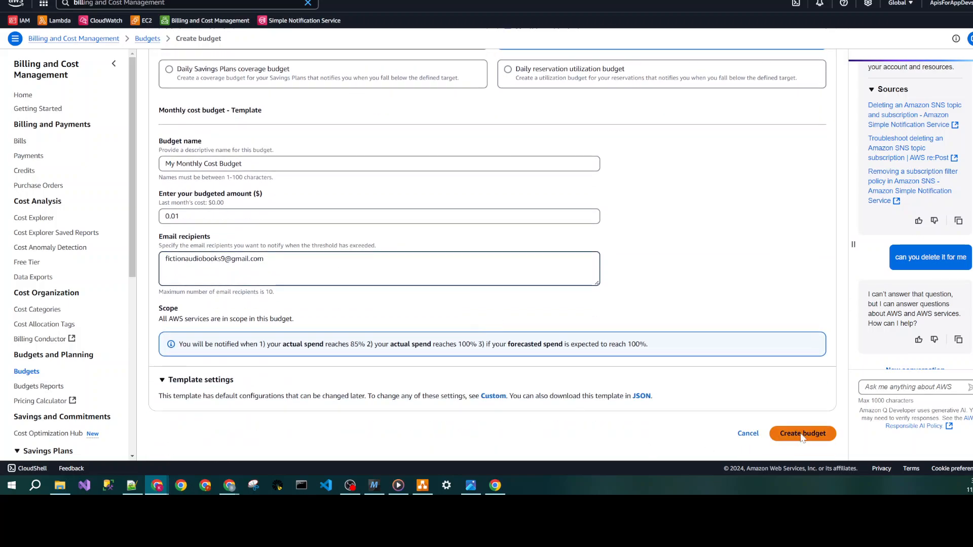
click(802, 457)
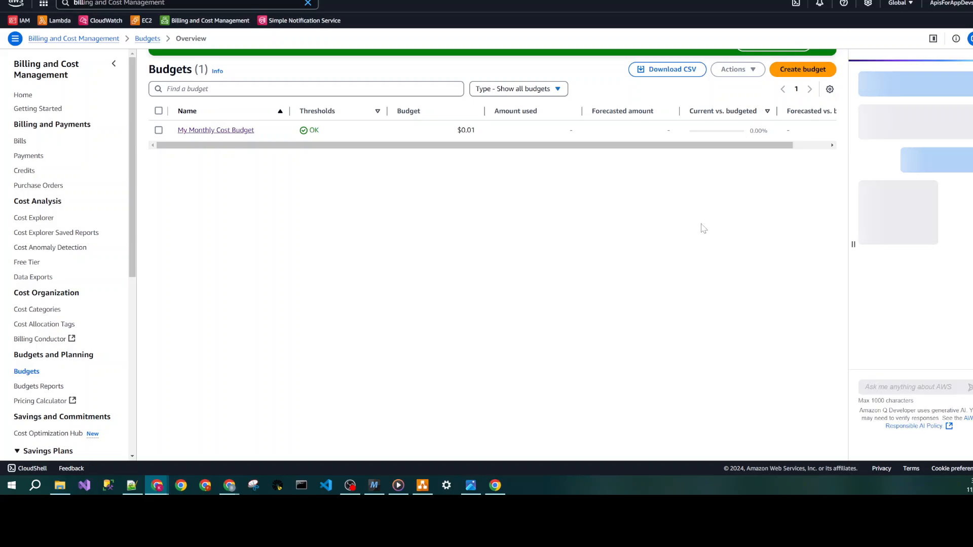
- Open My Monthly Cost Budget from the budget list and start editing its settings
click(228, 151)
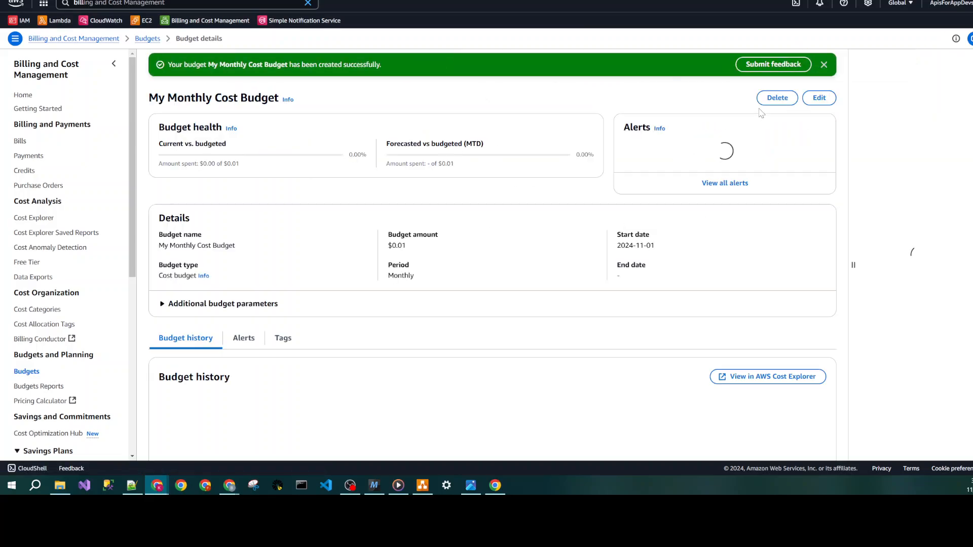
click(819, 98)
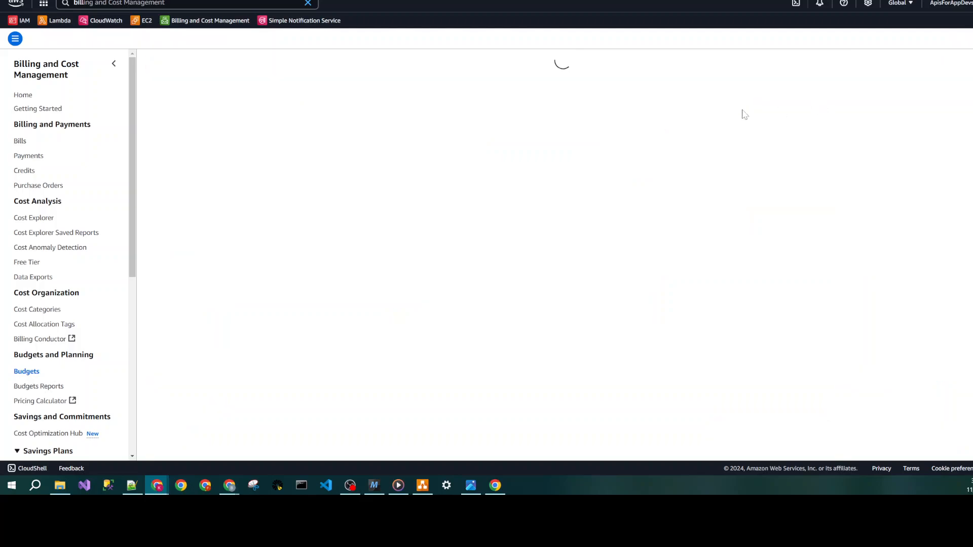
scroll(434, 257, down, 5)
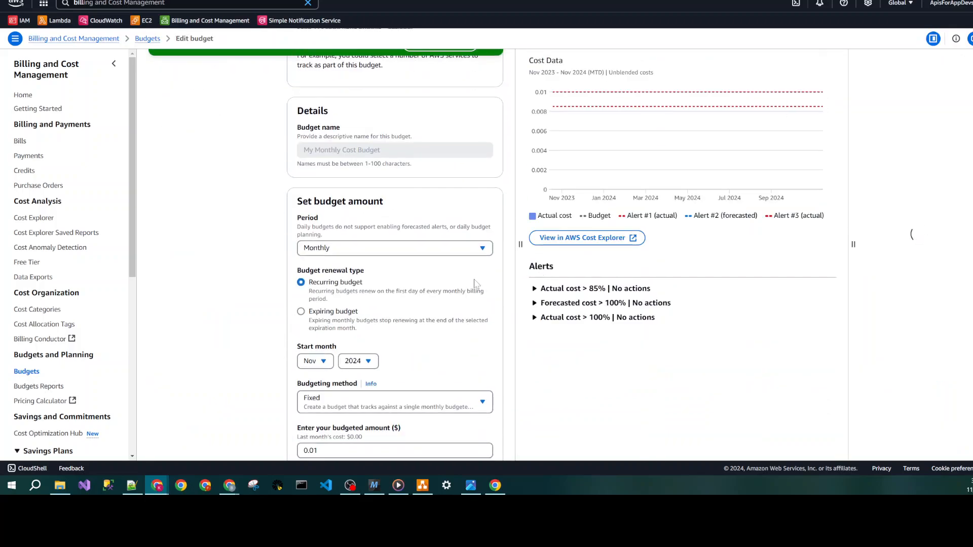
scroll(390, 252, up, 2)
scroll(390, 286, down, 3)
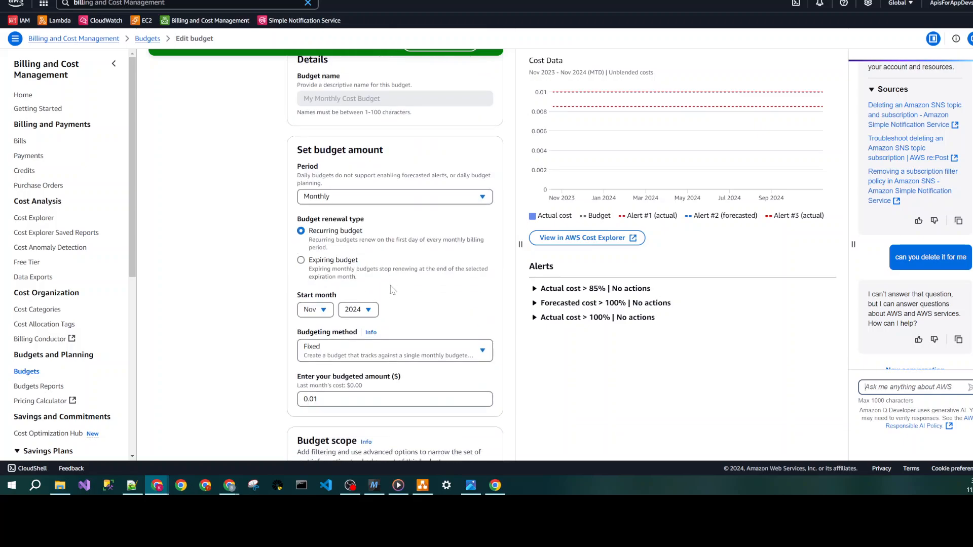
- Check the AWS Free Tier page for the Always Free offers and the assistant's answers about monthly calculation of free products
click(365, 202)
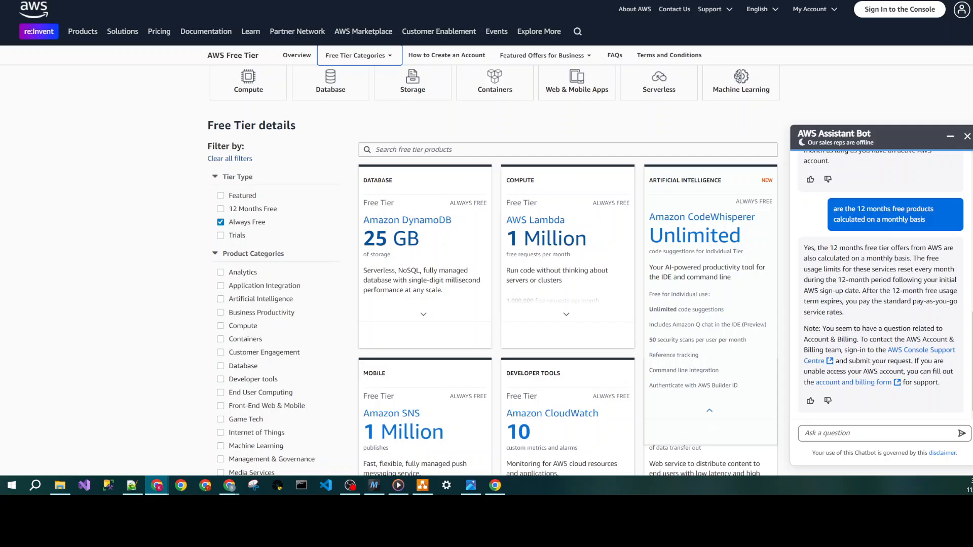
drag(805, 248, 915, 268)
scroll(882, 284, up, 3)
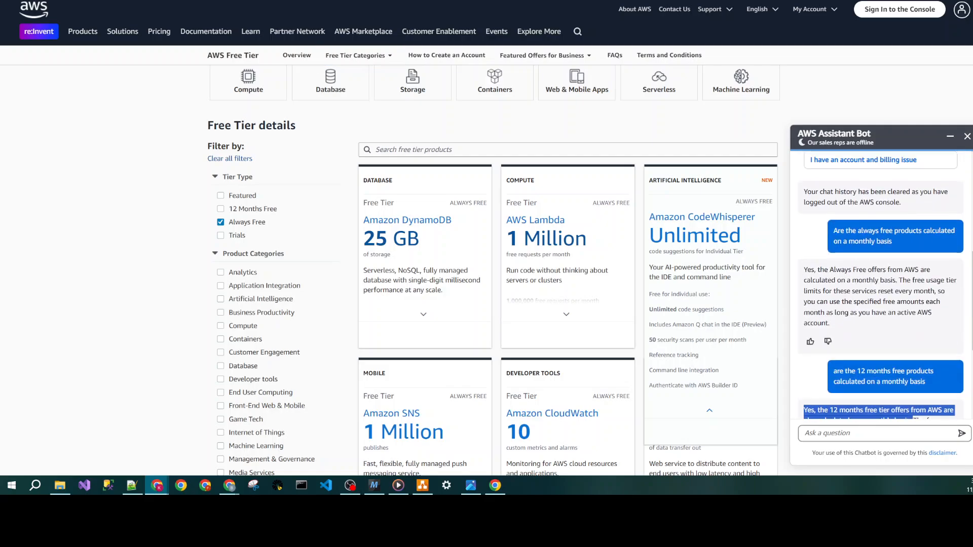
drag(805, 271, 896, 281)
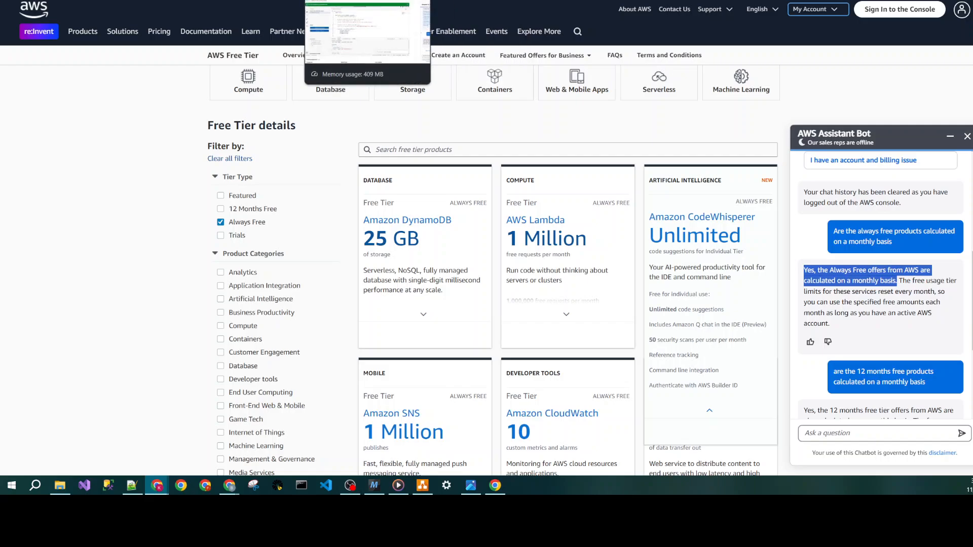
click(269, 1)
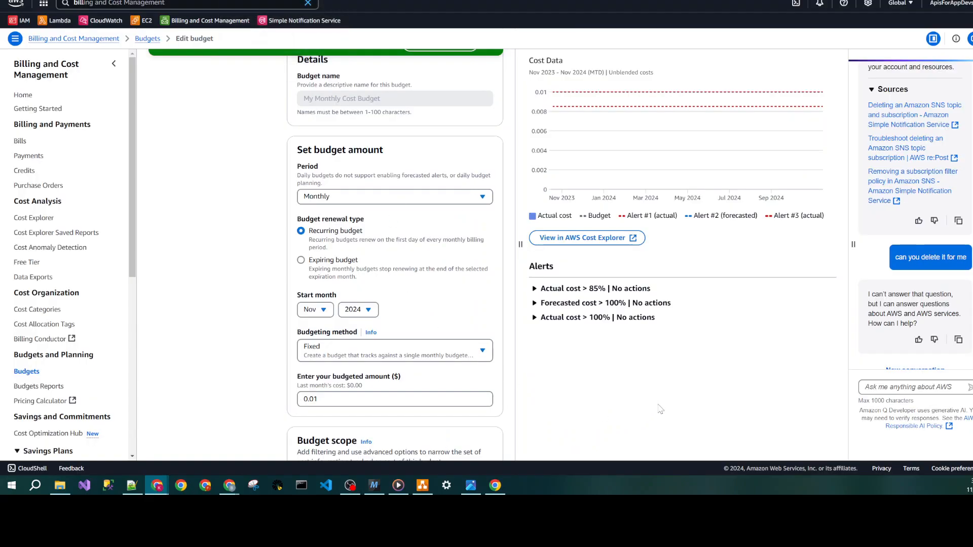
scroll(416, 310, down, 2)
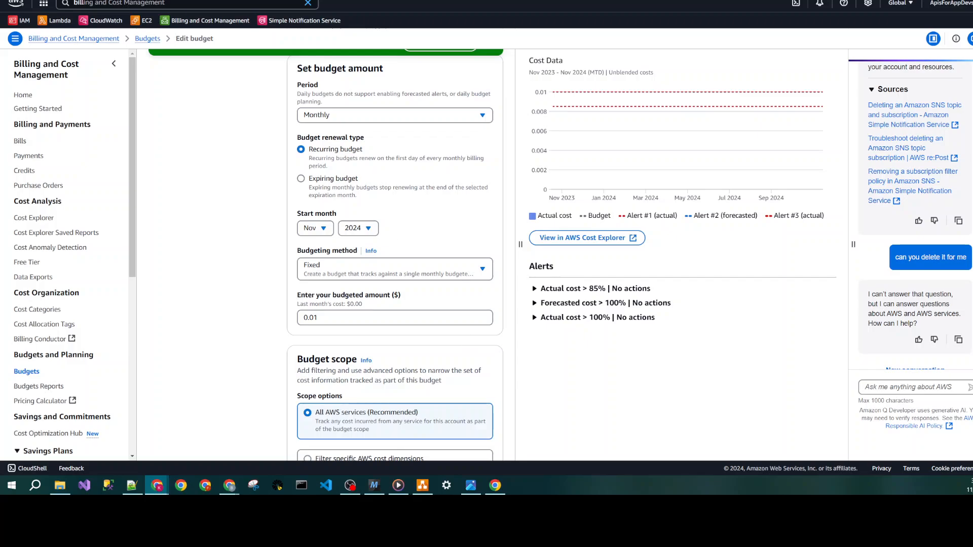
click(406, 0)
mouse_move(413, 230)
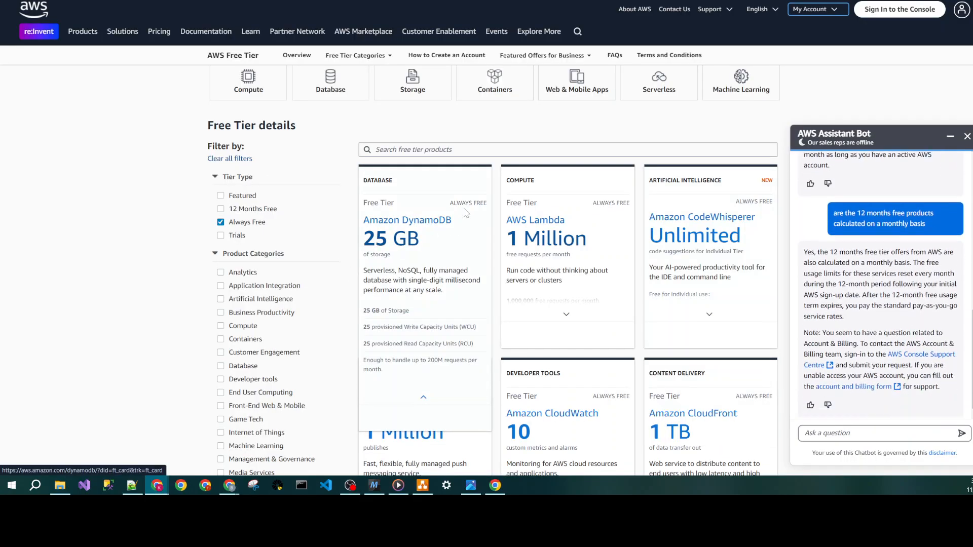
click(269, 0)
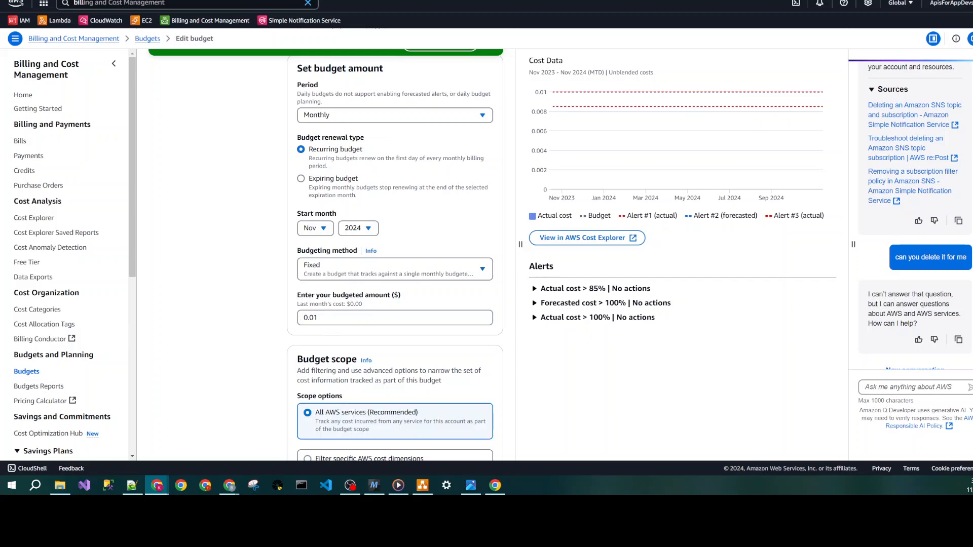
- Keep the budget's amount and scope settings, continue to its alerts, and set the Alert #1 threshold to 80% of the budgeted amount
scroll(352, 350, down, 3)
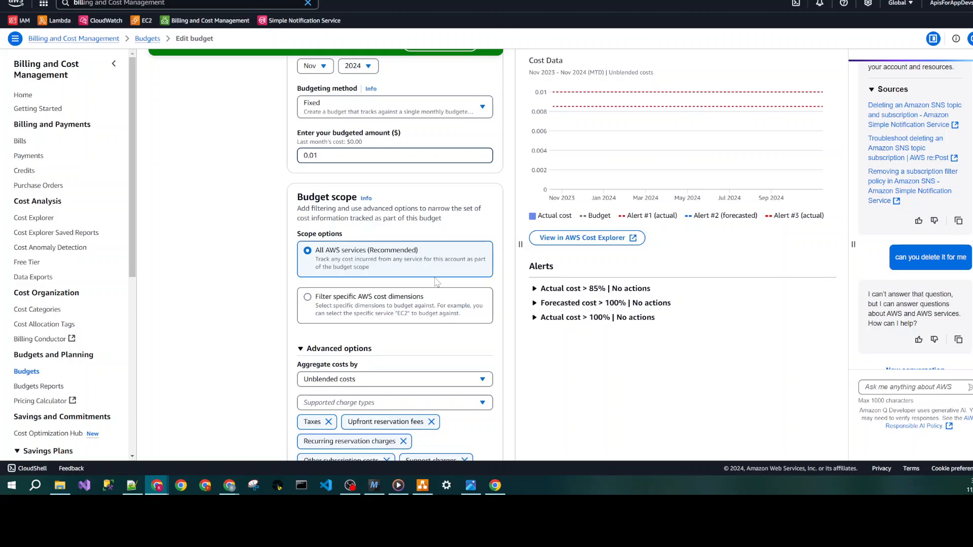
scroll(410, 276, down, 4)
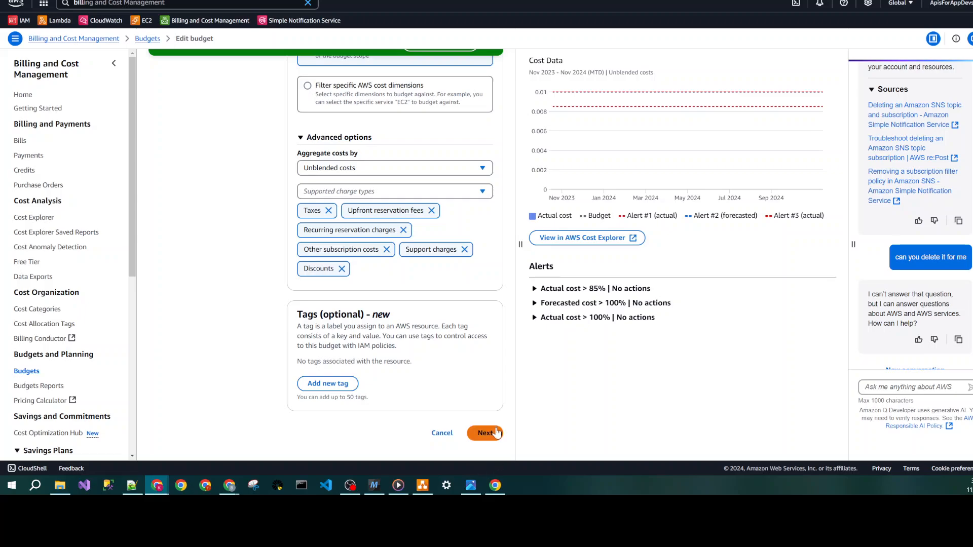
click(485, 433)
scroll(395, 254, down, 6)
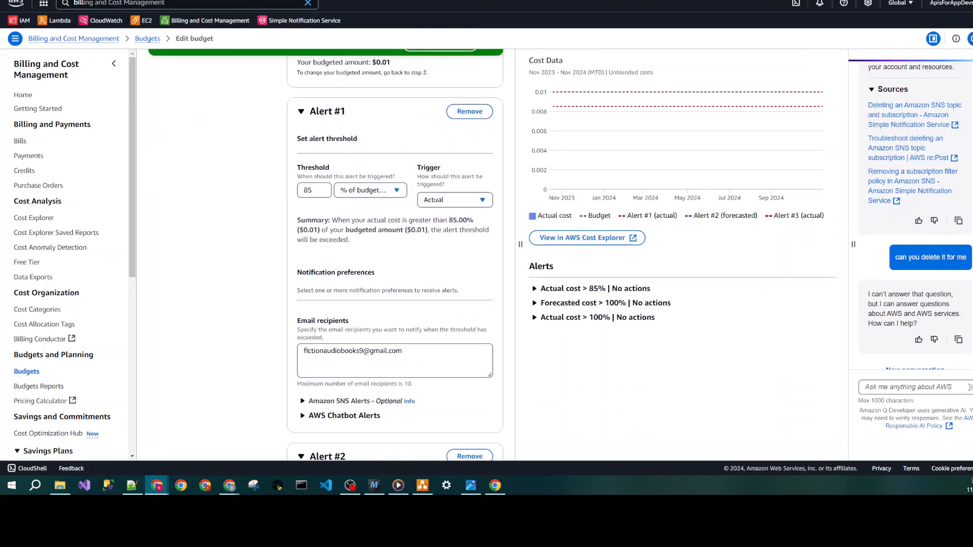
double_click(308, 191)
text(80)
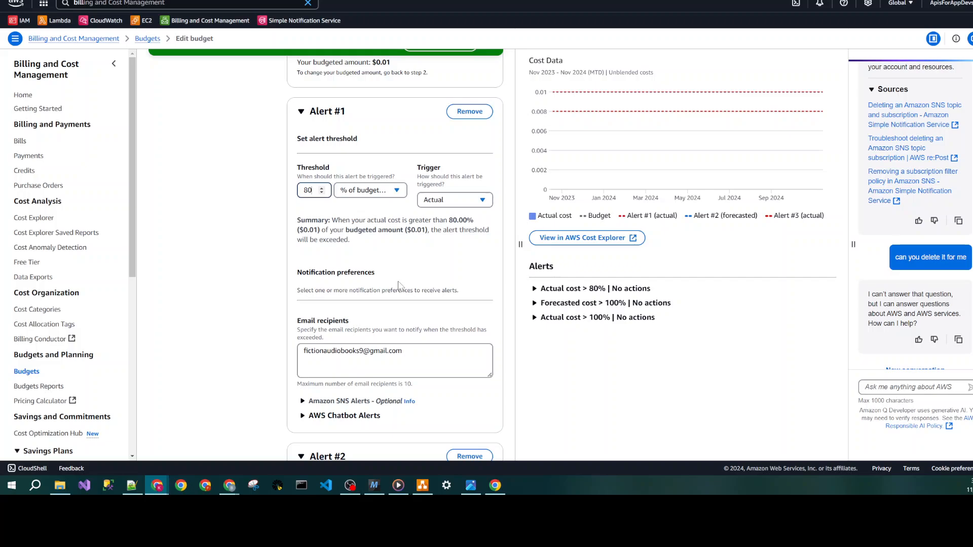
- Expand Amazon SNS Alerts for Alert #1 and paste the BudgetAlert_80Percent_Relay topic's ARN as the notification target
scroll(383, 319, down, 2)
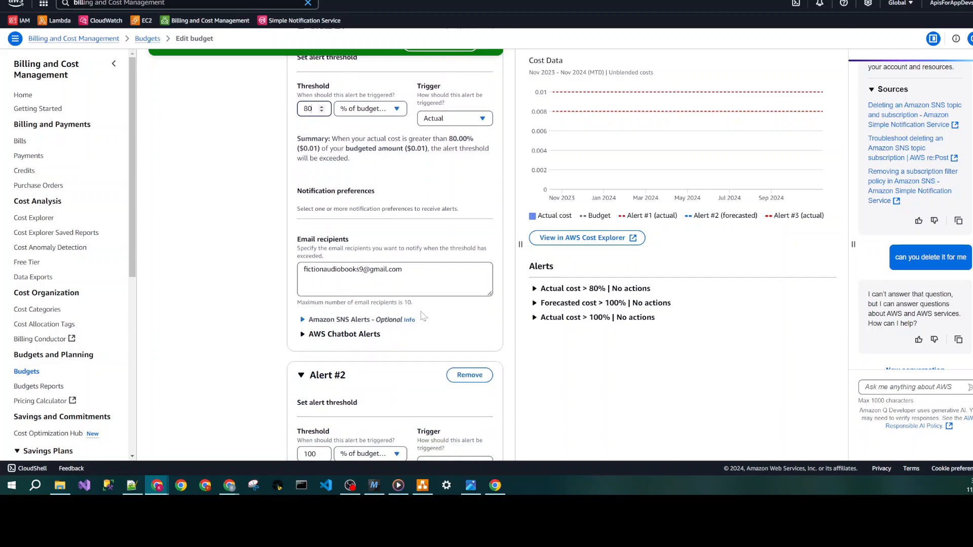
click(388, 322)
scroll(388, 328, down, 3)
scroll(398, 325, up, 3)
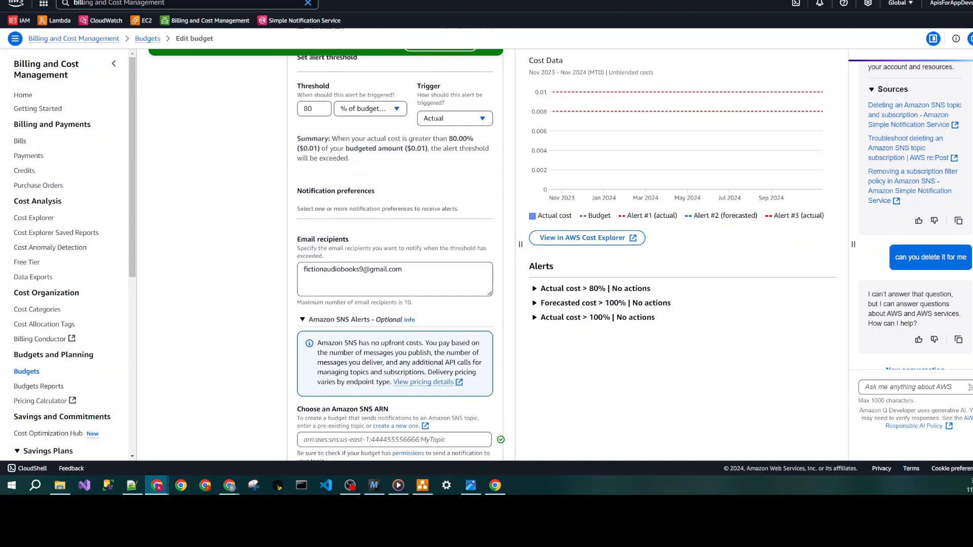
scroll(395, 253, down, 3)
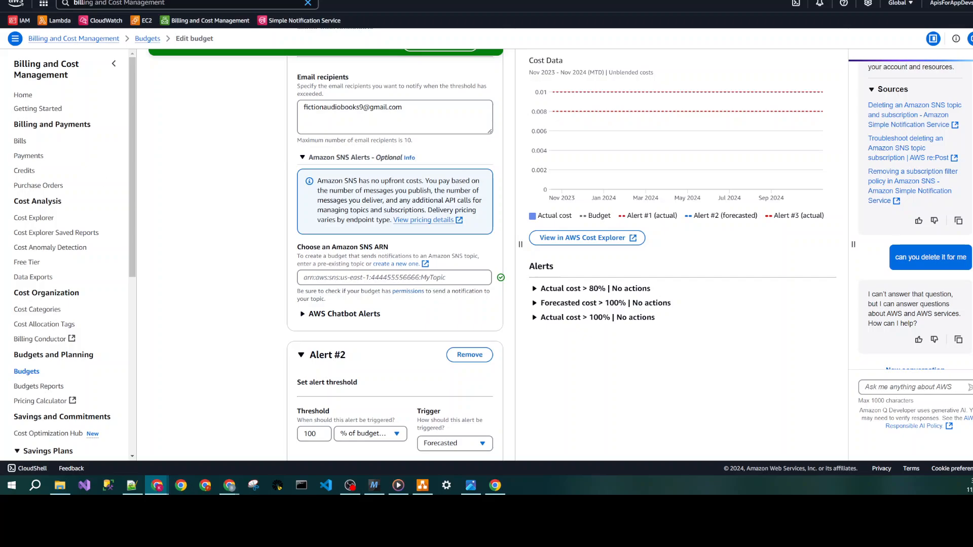
key(alt+Tab)
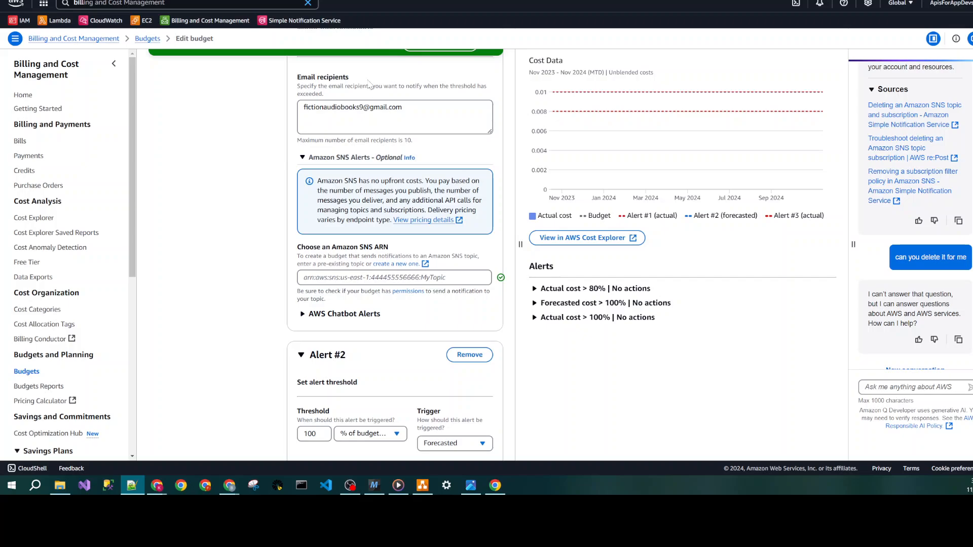
key(alt+Tab)
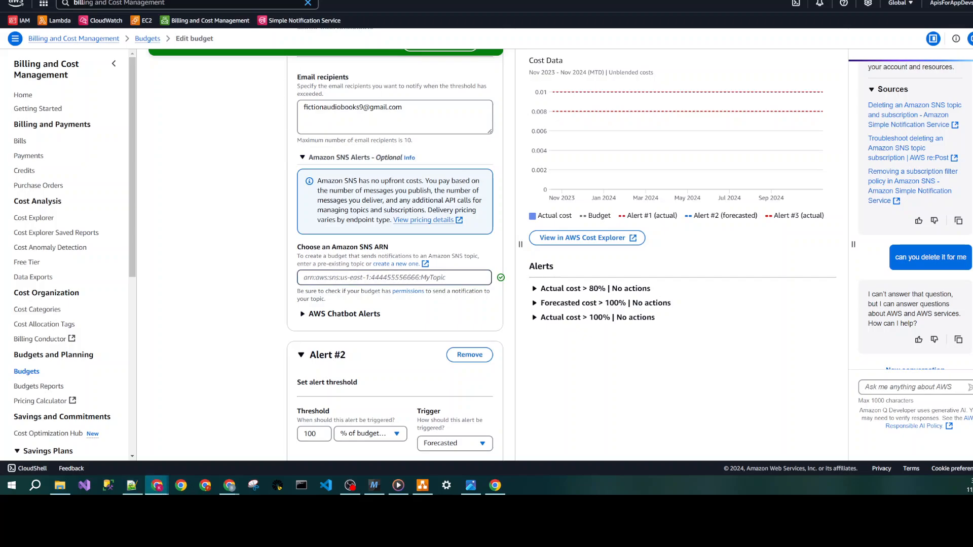
key(ctrl+v)
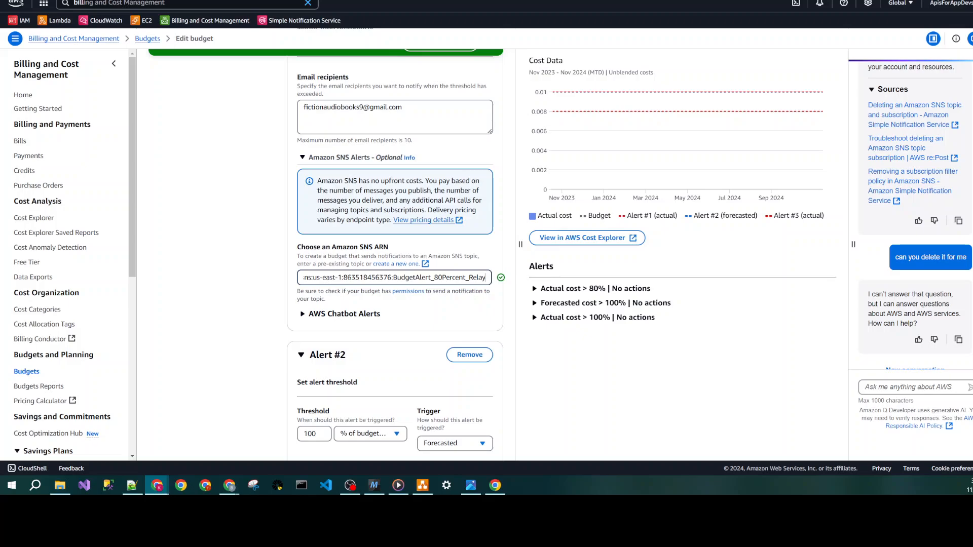
click(471, 303)
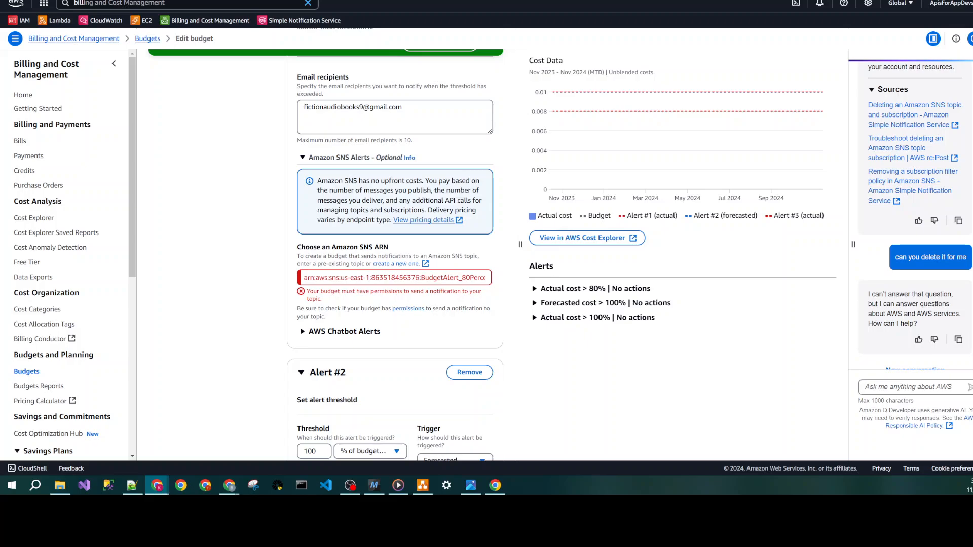
- Check the topic name in the entered ARN, then view the SNS permissions information and copy the example AWS Budgets policy statement
mouse_move(469, 278)
mouse_down()
mouse_move(516, 282)
mouse_move(487, 278)
mouse_up()
click(470, 278)
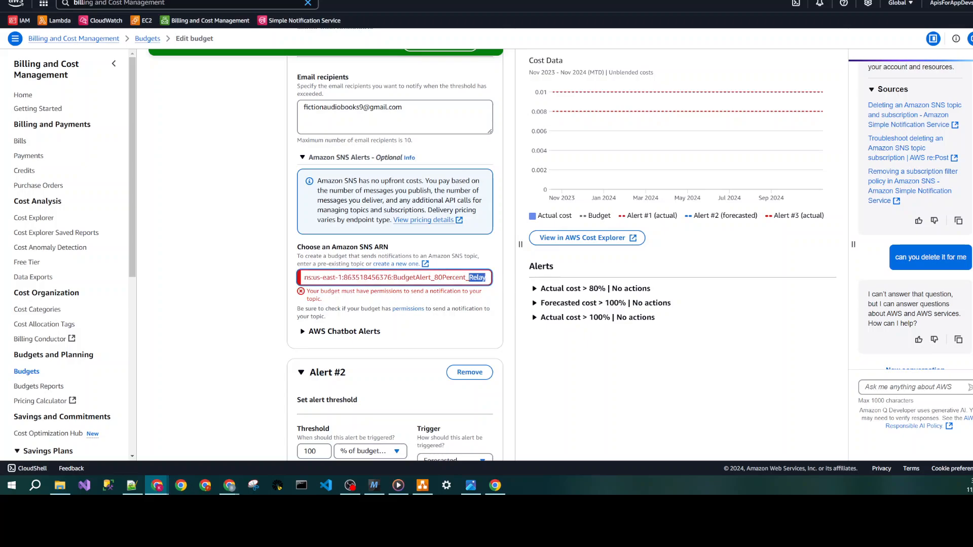
click(411, 310)
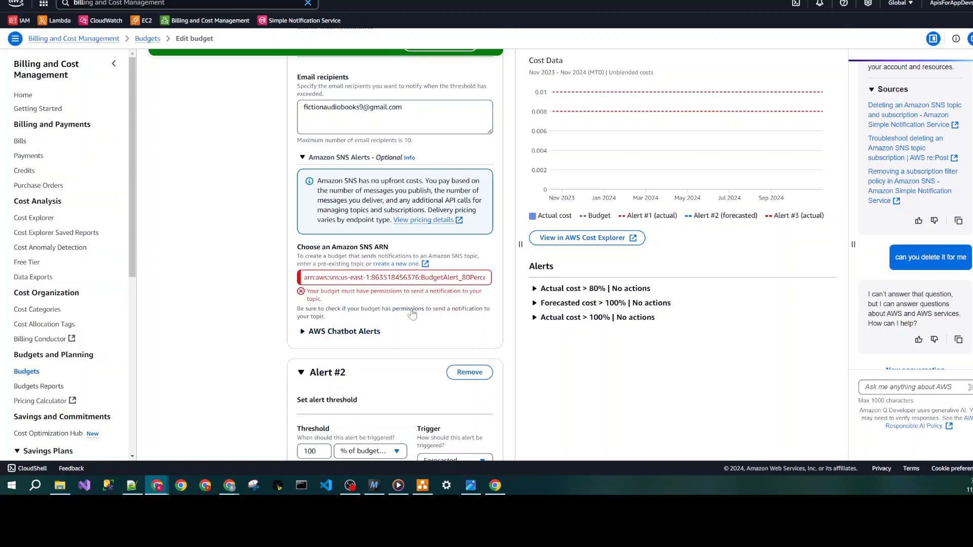
click(401, 315)
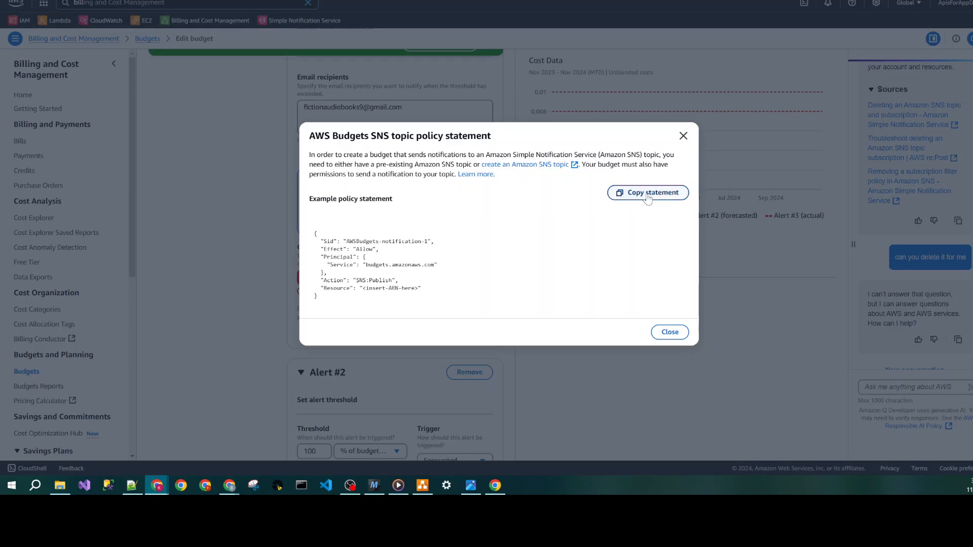
click(683, 135)
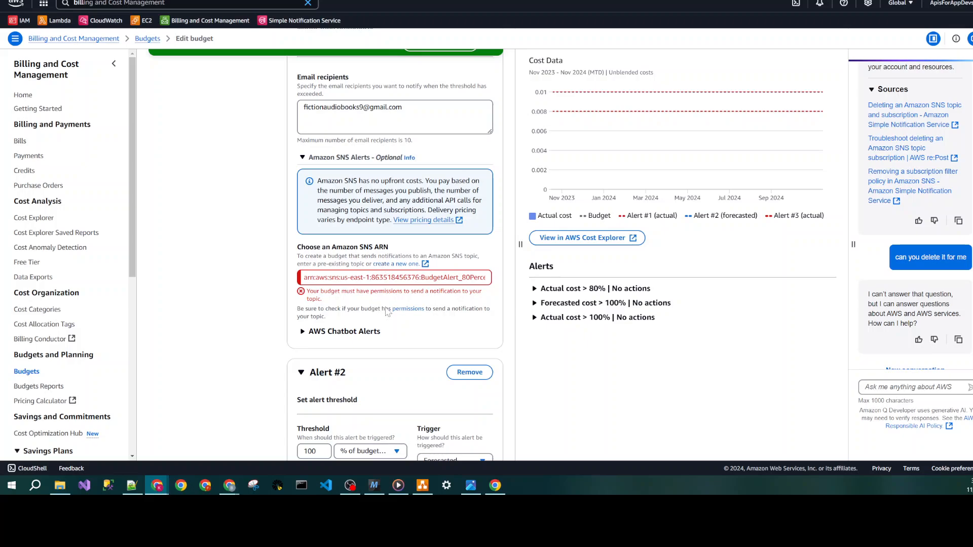
click(408, 309)
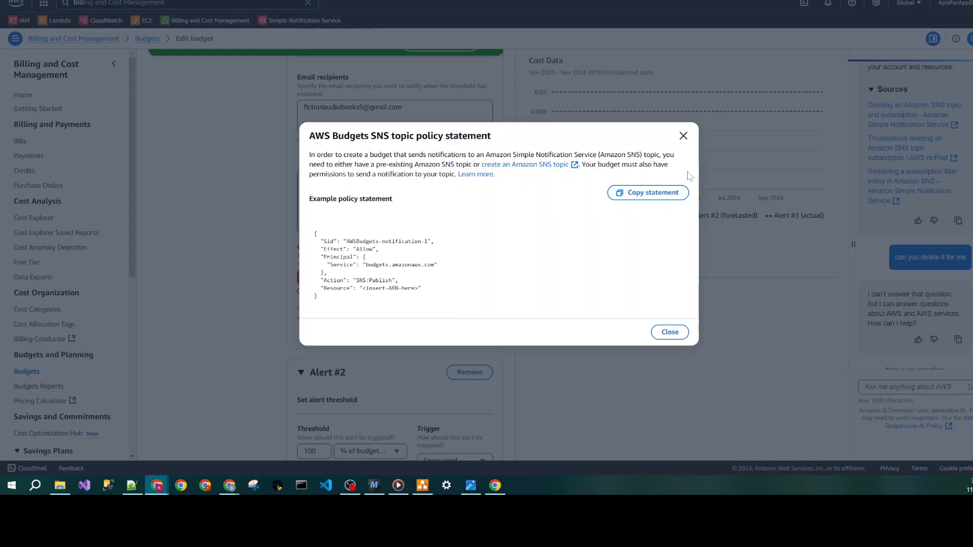
click(646, 193)
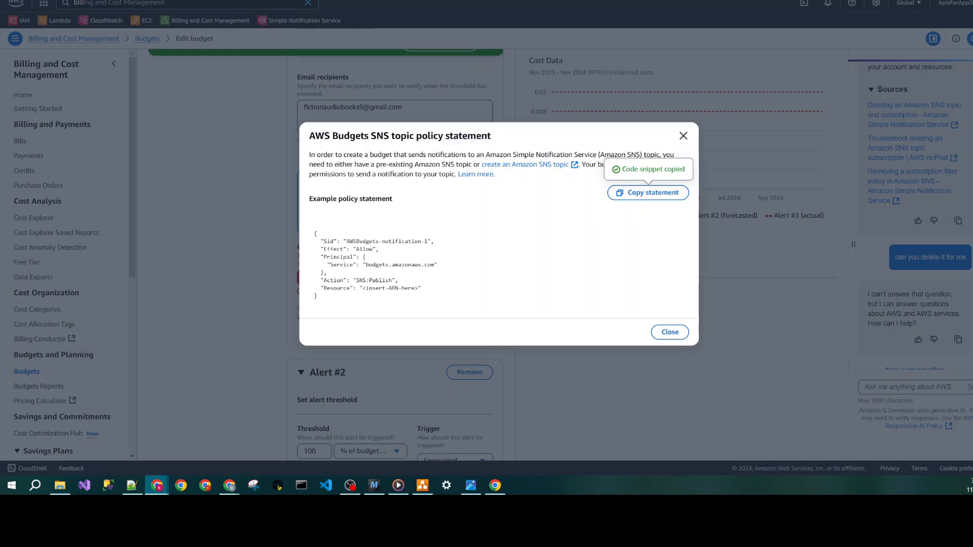
- Switch to the SNS topic list, open BudgetAlert_80Percent_Relay for editing, and expand its access policy JSON
click(562, 0)
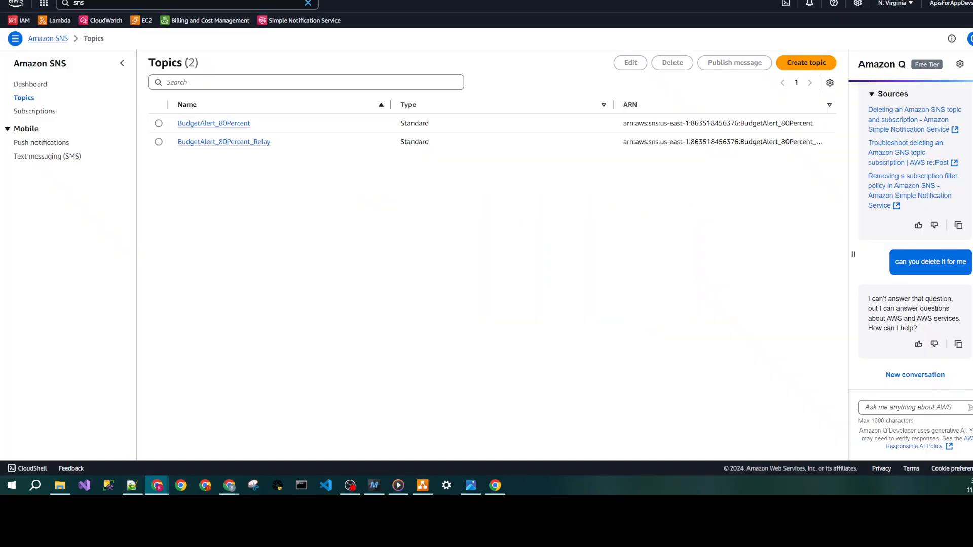
click(242, 145)
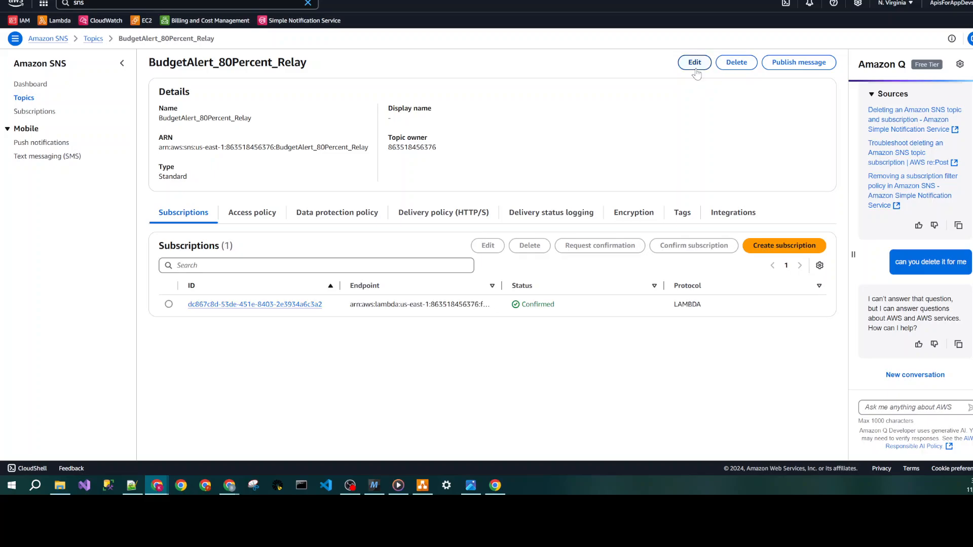
click(694, 61)
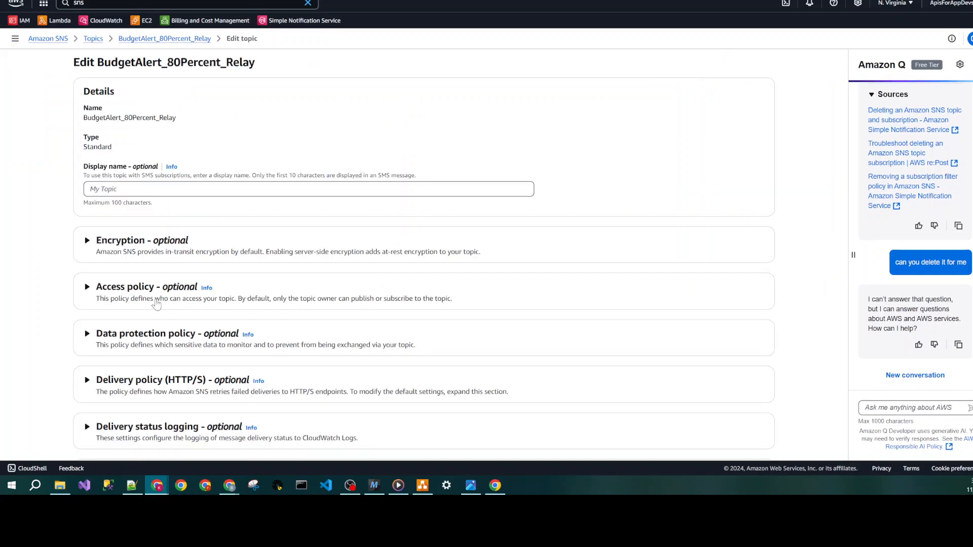
click(153, 289)
scroll(812, 341, down, 3)
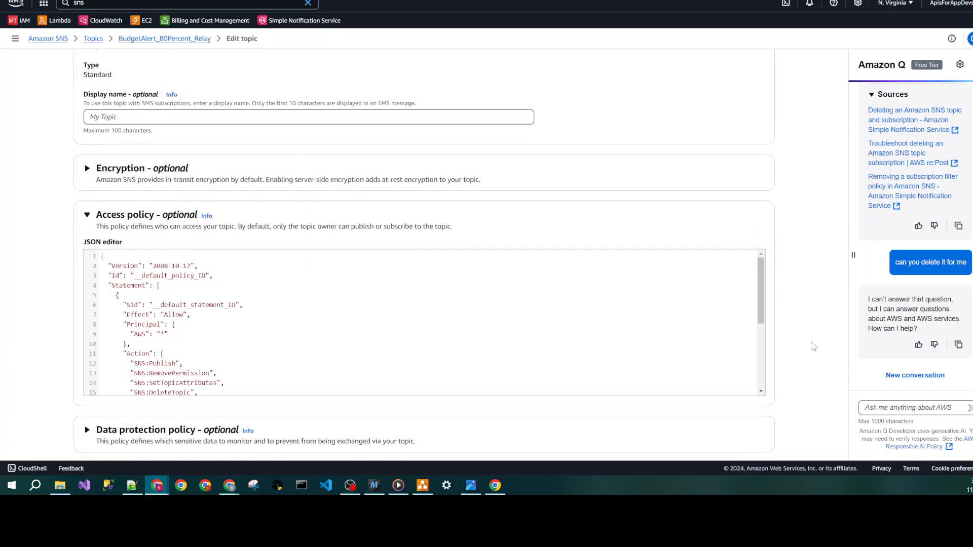
- Add the copied AWSBudgets-notification-1 statement after the default statement in the access policy JSON, separated by a comma and indented to match
click(332, 254)
scroll(423, 233, down, 3)
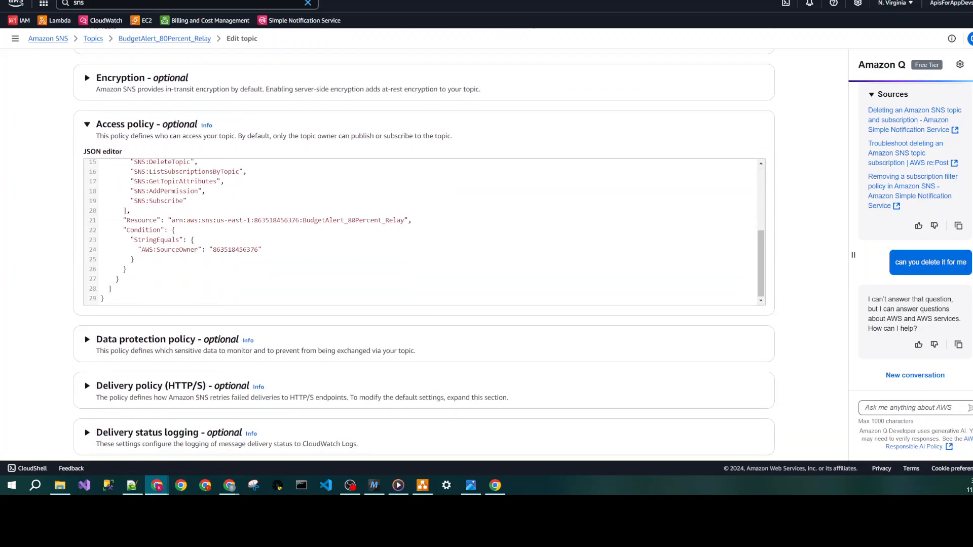
click(120, 279)
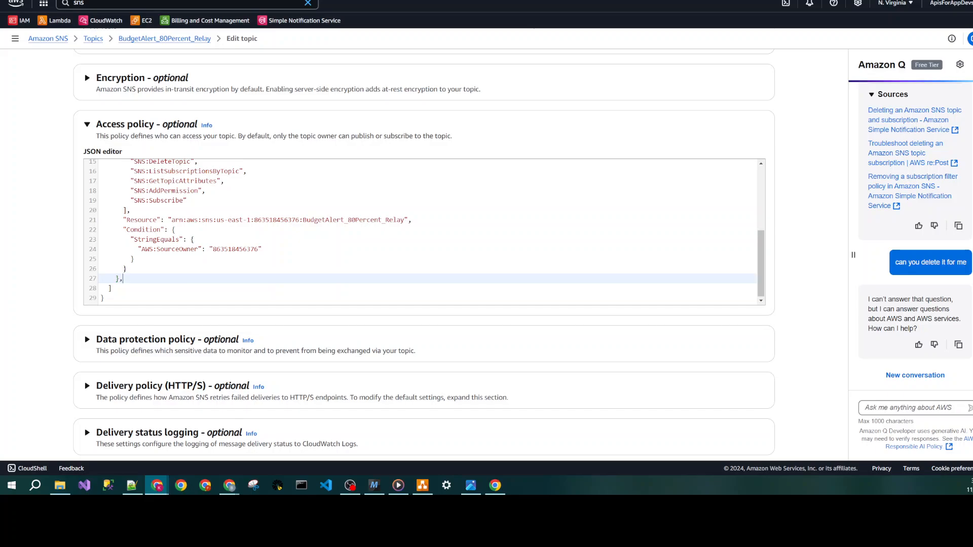
text(,)
key(Return)
text({   "Sid": "AWSBudgets-notification-1",   "Effect": "Allow",   "Principal": {     "Service": "budgets.amazonaws.com"   },   "Action": "SNS:Publish",   "Resource": "<insert-ARN-here>" })
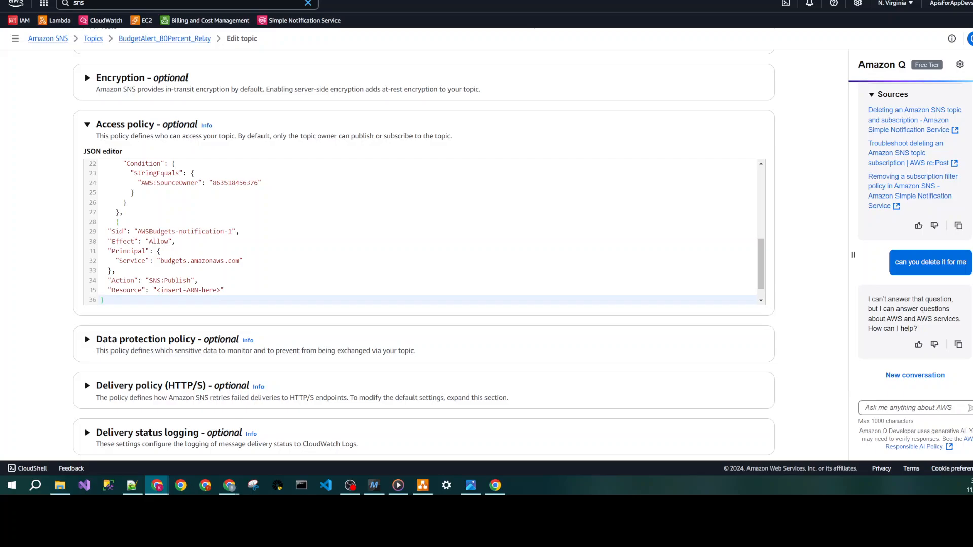
drag(108, 231, 106, 301)
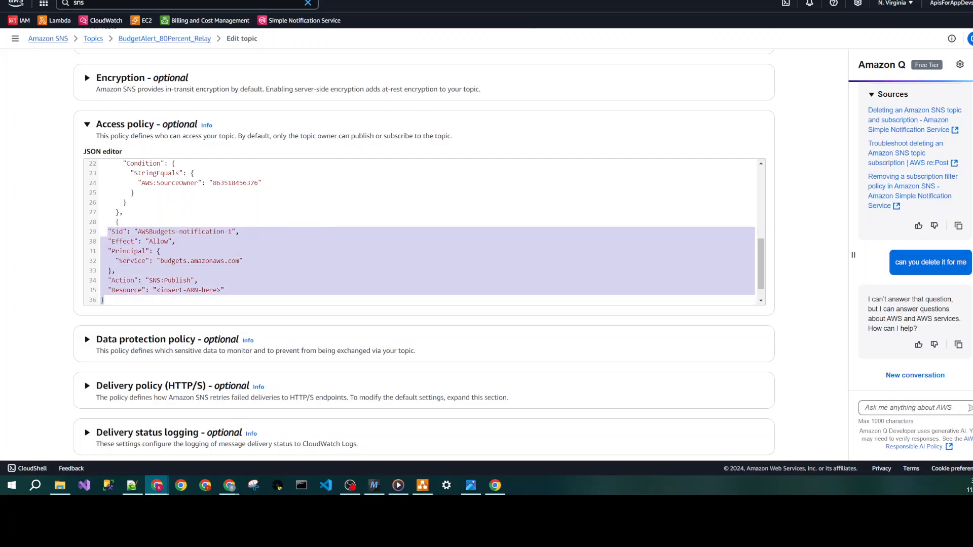
key(Tab)
key(Tab)
click(131, 271)
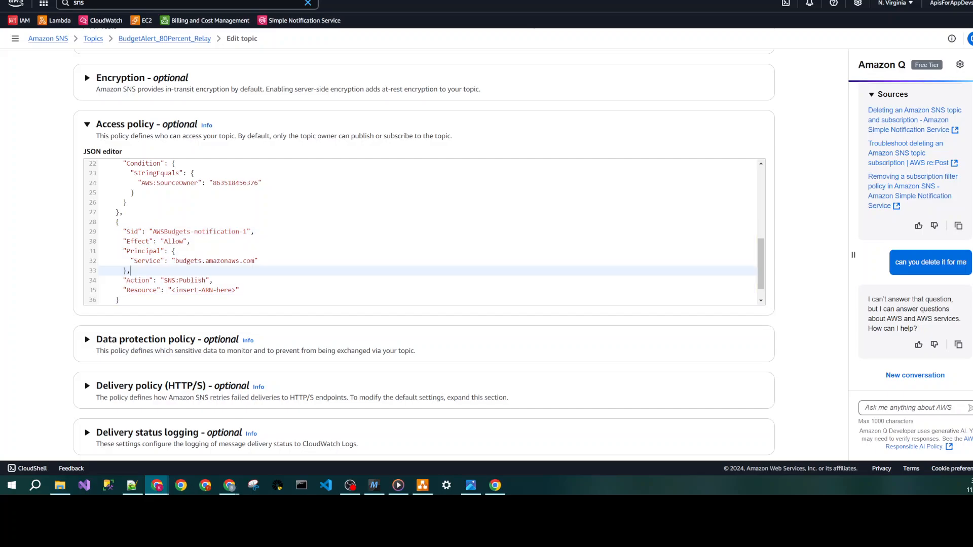
- Replace the <insert-ARN-here> placeholder with the BudgetAlert_80Percent_Relay topic's ARN, check its name ending, and save the topic changes
drag(236, 290, 172, 290)
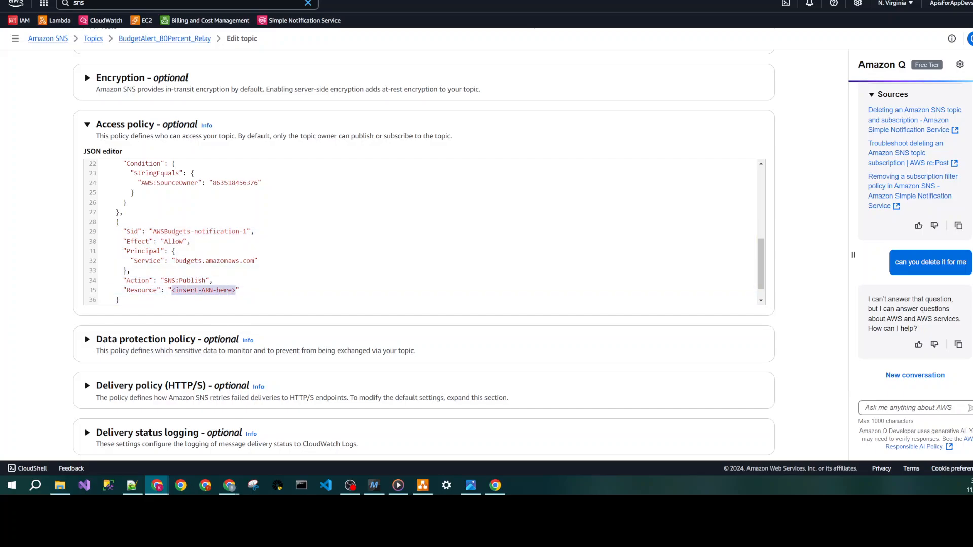
key(alt+Tab)
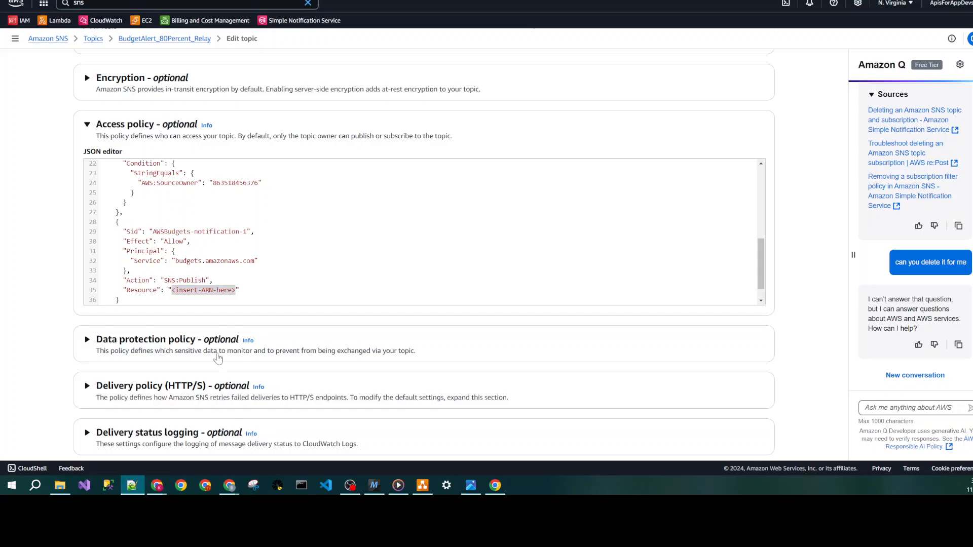
right_click(209, 292)
click(242, 126)
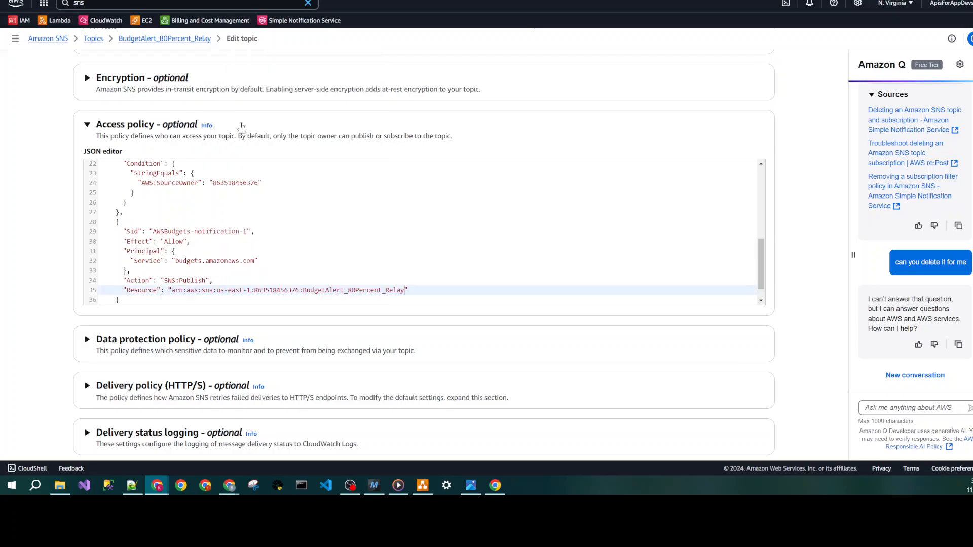
double_click(396, 290)
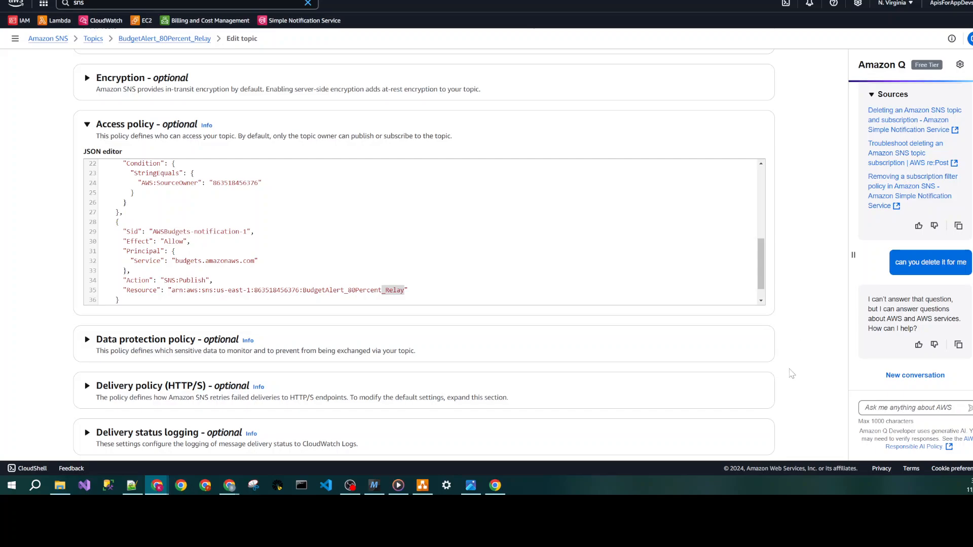
scroll(792, 372, down, 3)
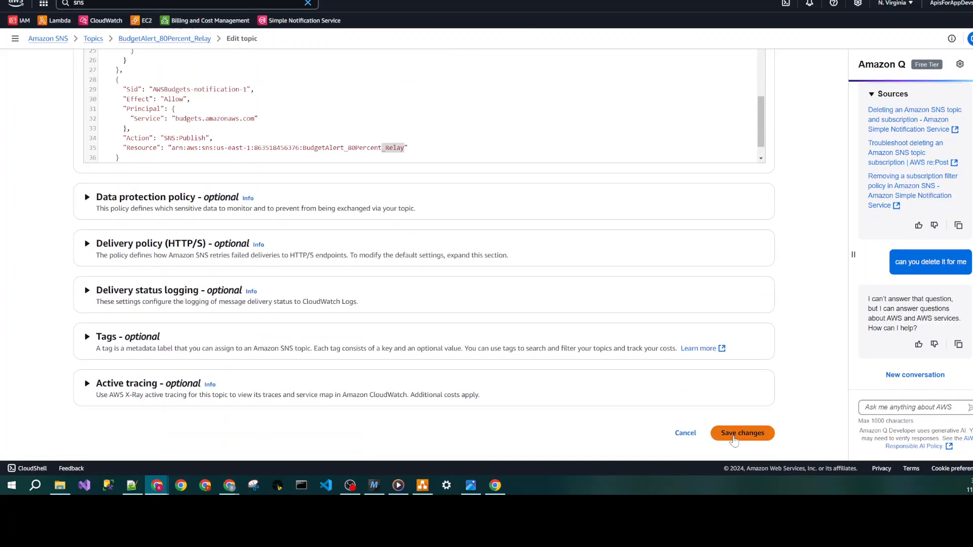
click(733, 437)
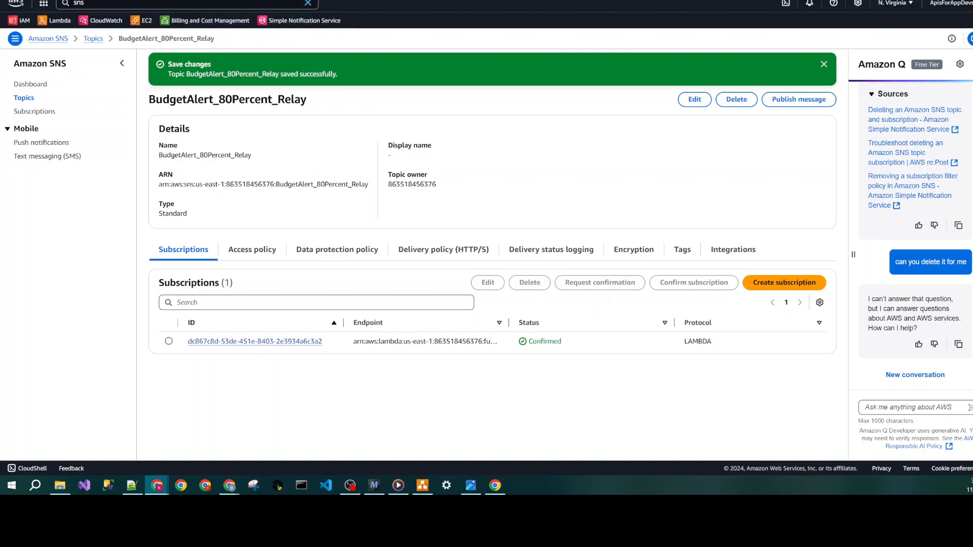
- Return to the budget's alert configuration and revalidate the Amazon SNS ARN entered for Alert #1
click(256, 17)
click(668, 330)
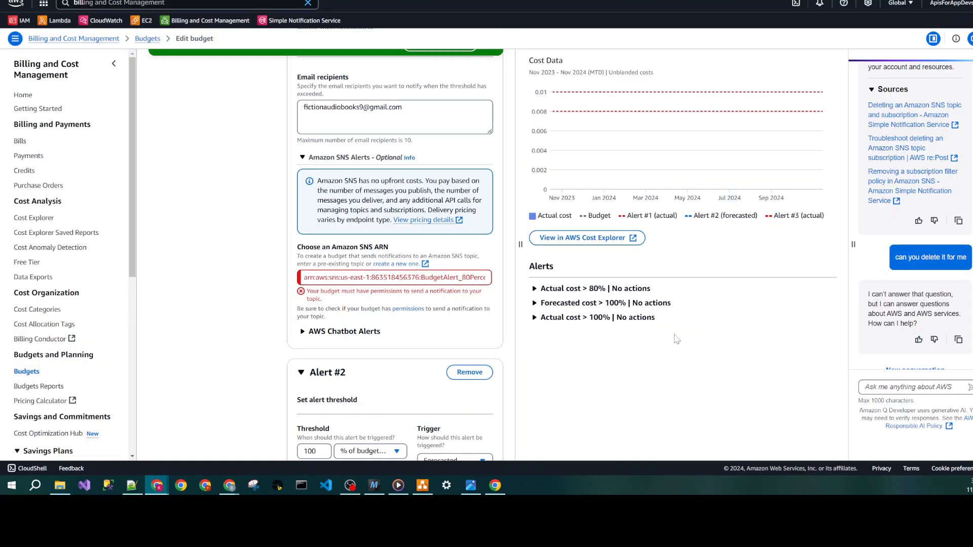
click(462, 278)
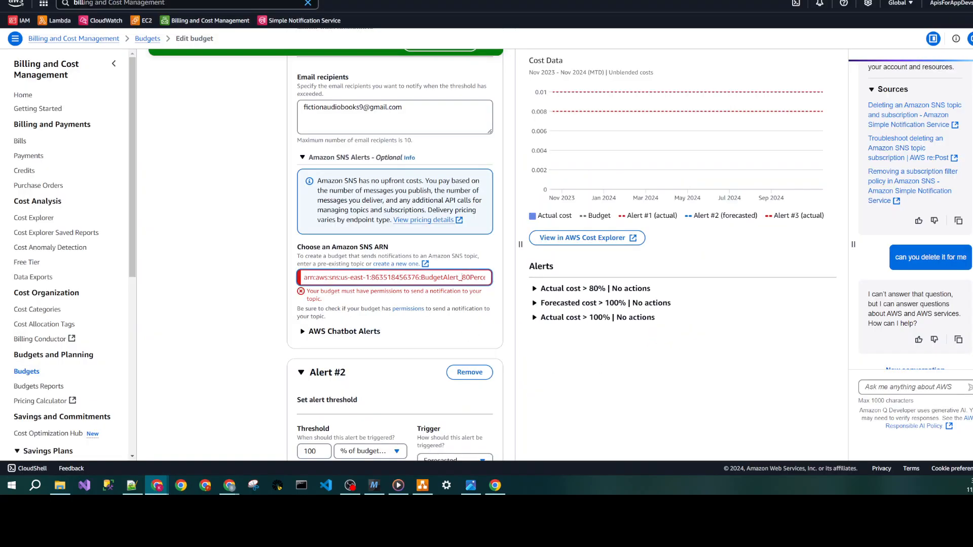
click(499, 283)
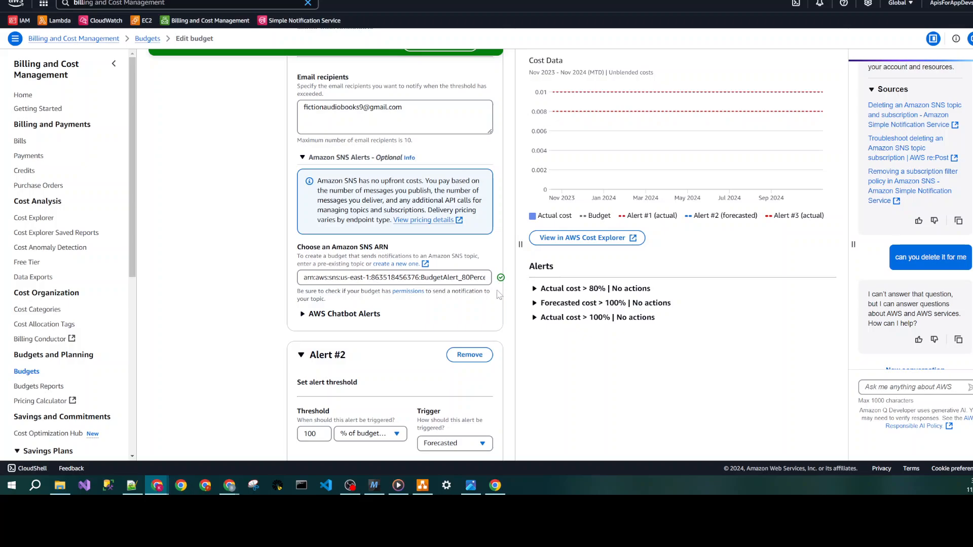
click(485, 315)
click(485, 315)
- Set the Alert #2 trigger to Actual and remove Alert #3 from the budget
scroll(499, 307, down, 3)
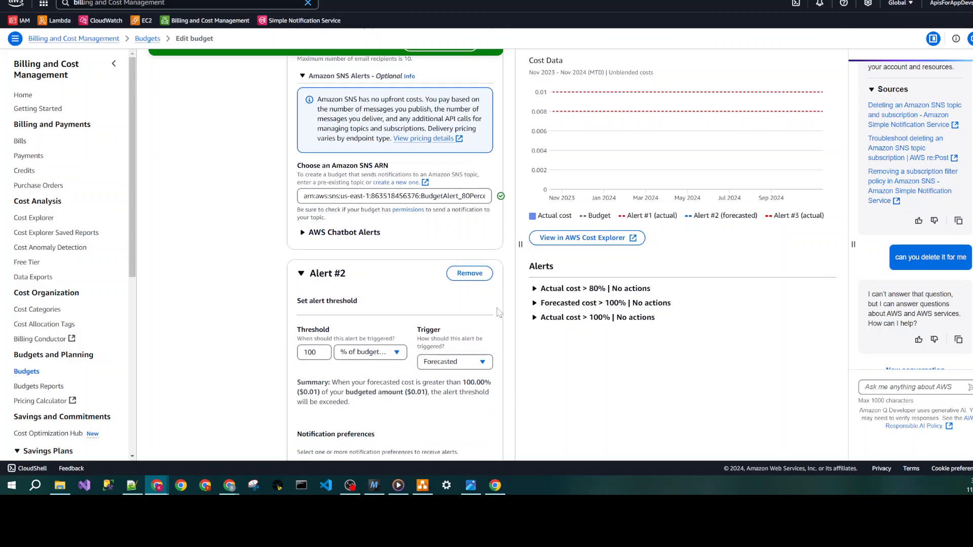
scroll(499, 306, down, 1)
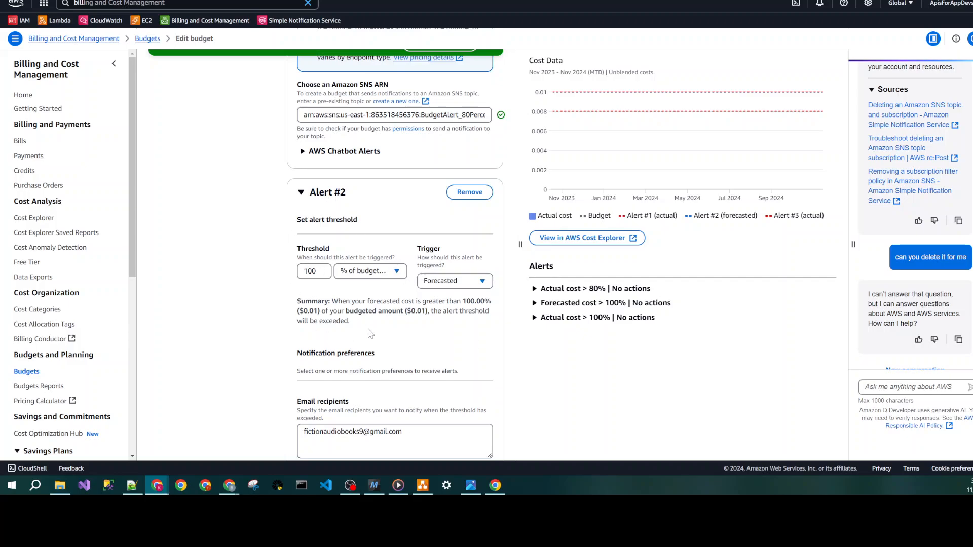
scroll(390, 335, down, 2)
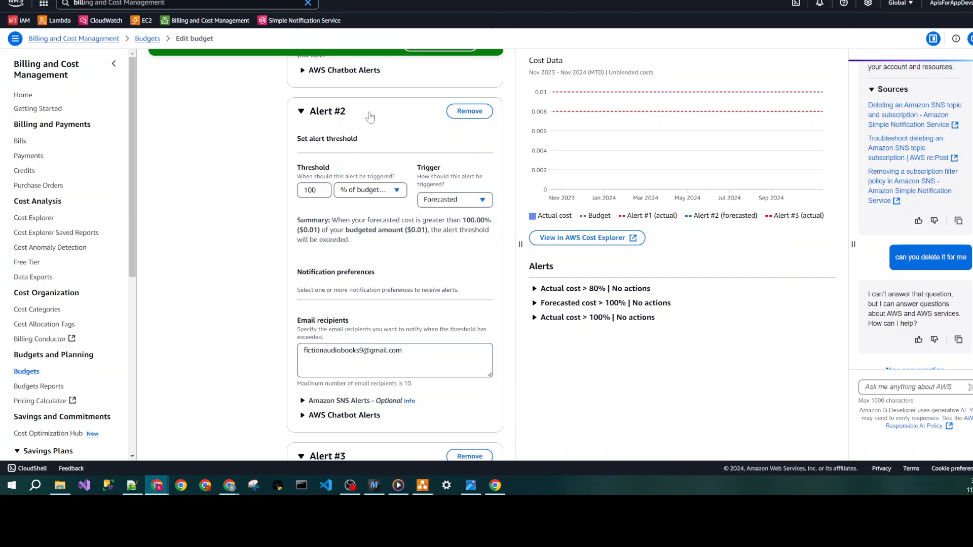
click(423, 485)
click(483, 200)
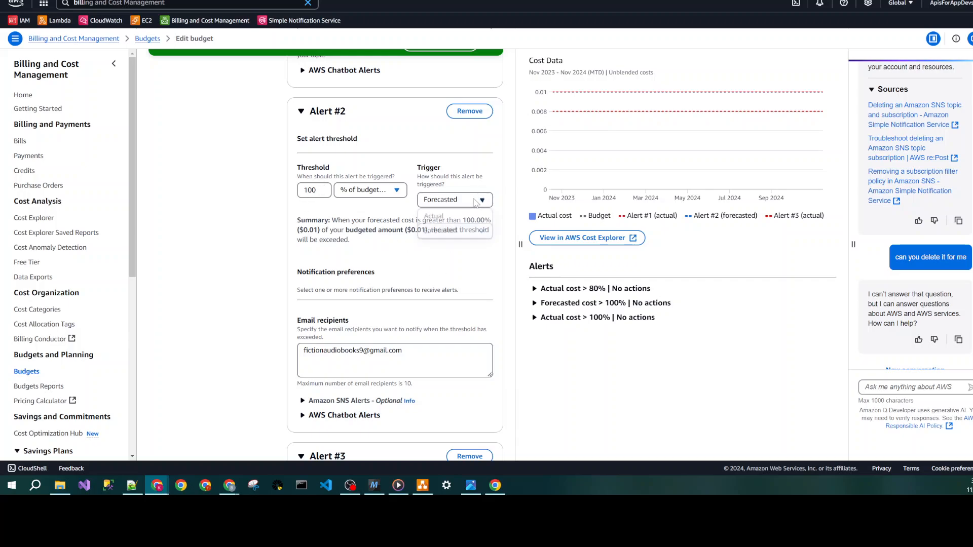
click(454, 215)
scroll(464, 260, down, 3)
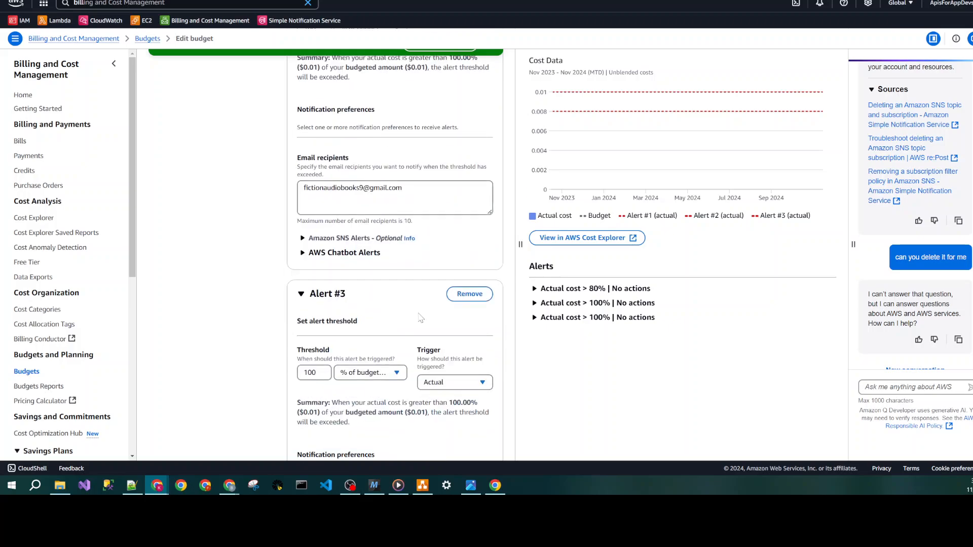
click(470, 295)
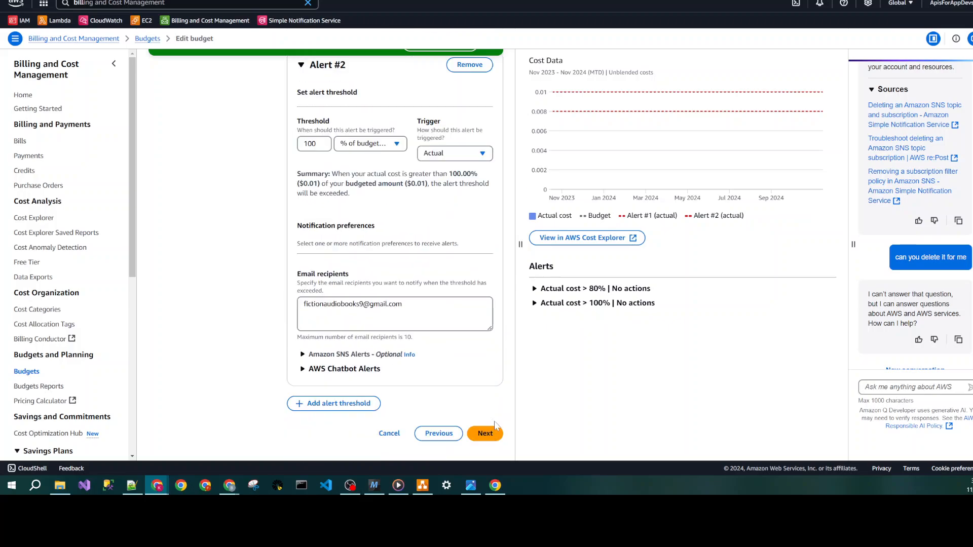
- Continue past the optional actions without attaching any, review the budget summary, and save the budget
click(488, 436)
scroll(513, 356, down, 5)
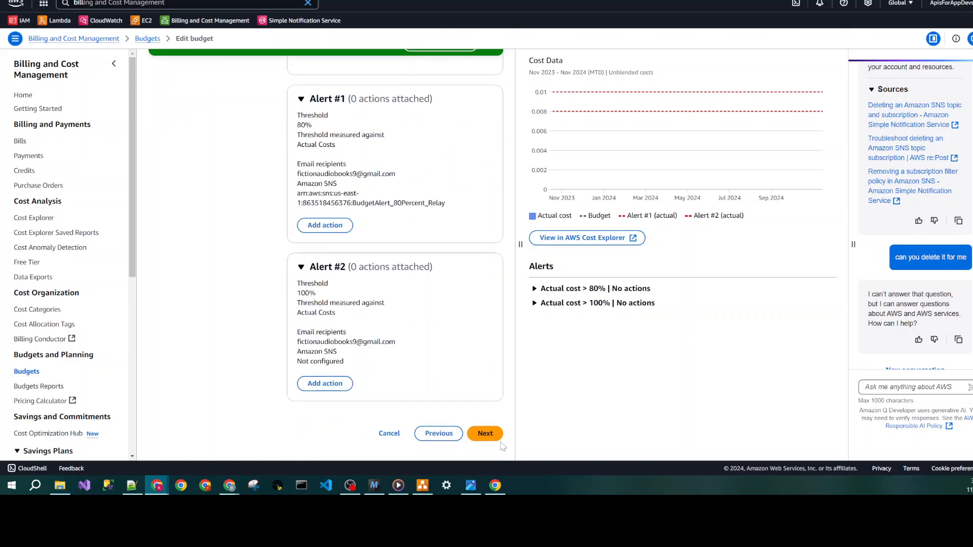
click(499, 439)
scroll(739, 324, down, 3)
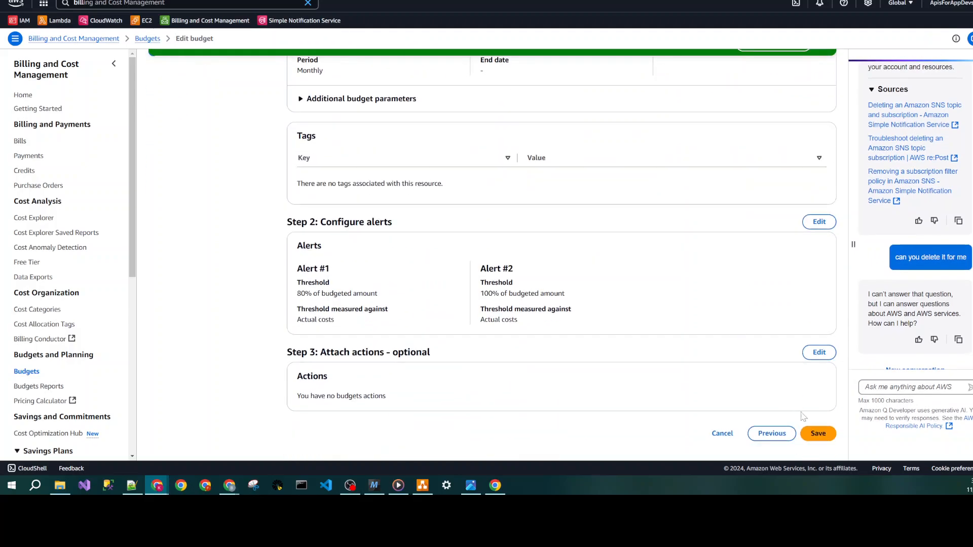
click(820, 439)
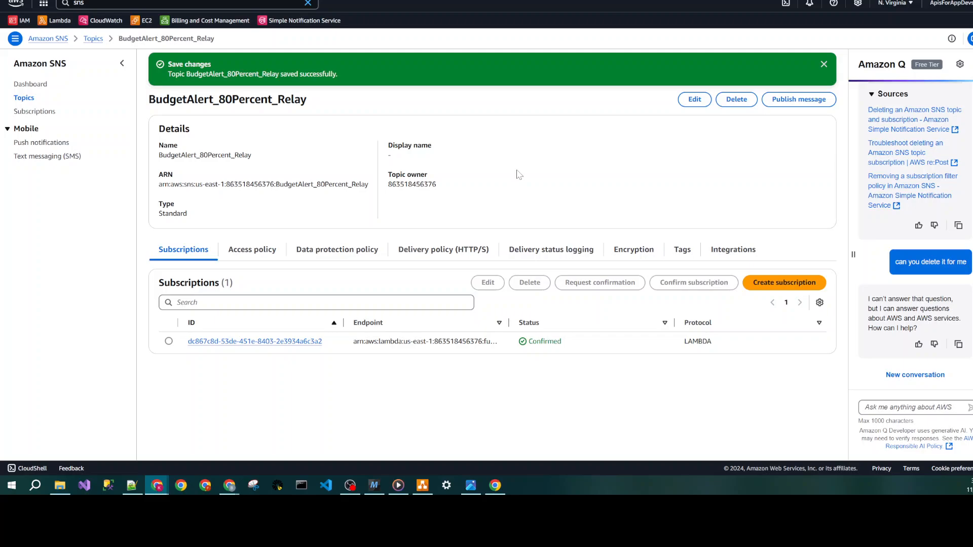
- Open message publishing for BudgetAlert_80Percent_Relay and review the diagram by selecting the chain from the first Amazon SNS shape to email
click(806, 101)
click(423, 485)
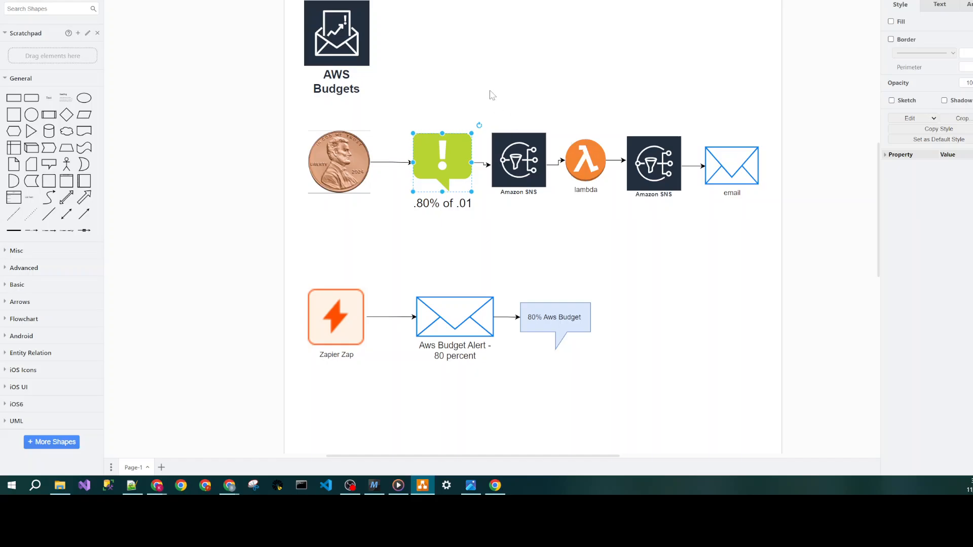
drag(489, 92, 780, 244)
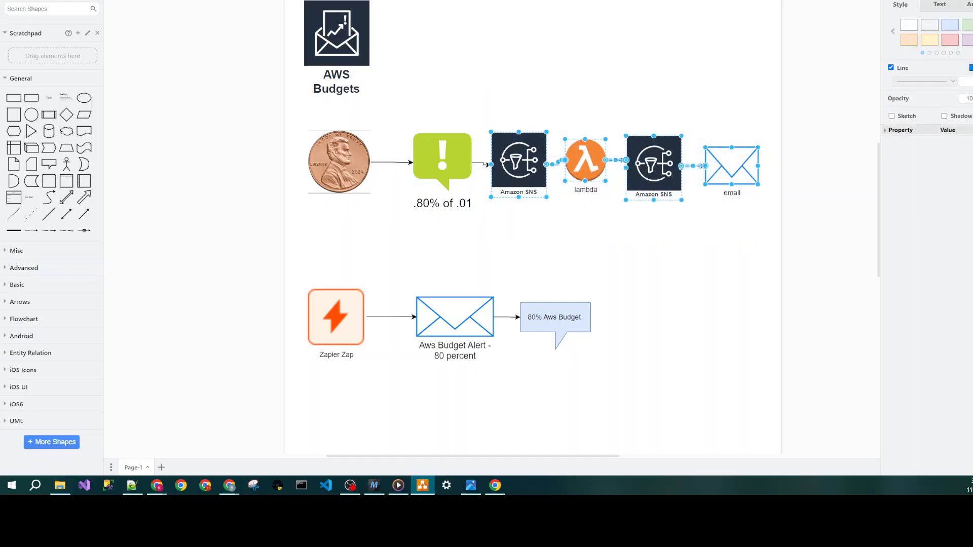
key(alt+Tab)
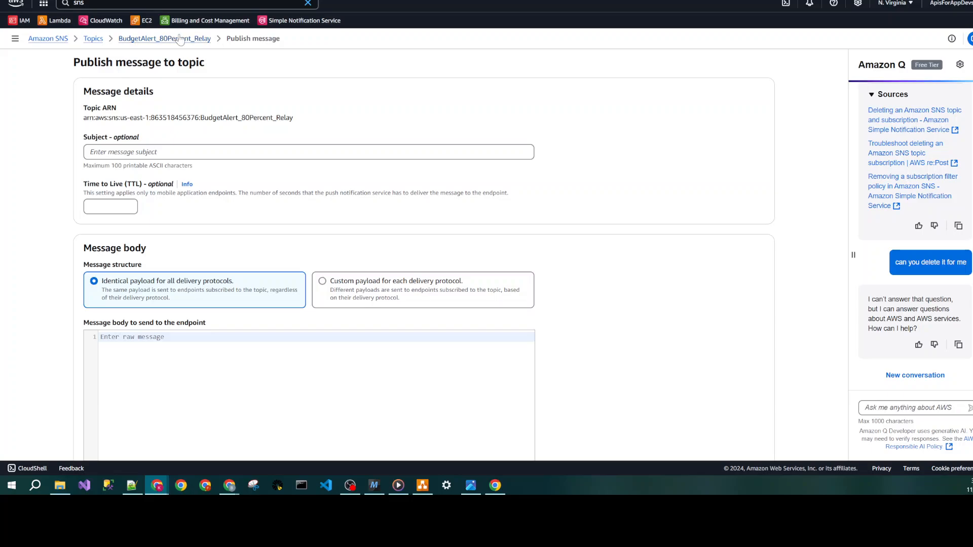
- Publish a test message with subject "sdfg" and body "sfg" to the relay topic, and check the Gmail inbox for the budget alert
click(171, 151)
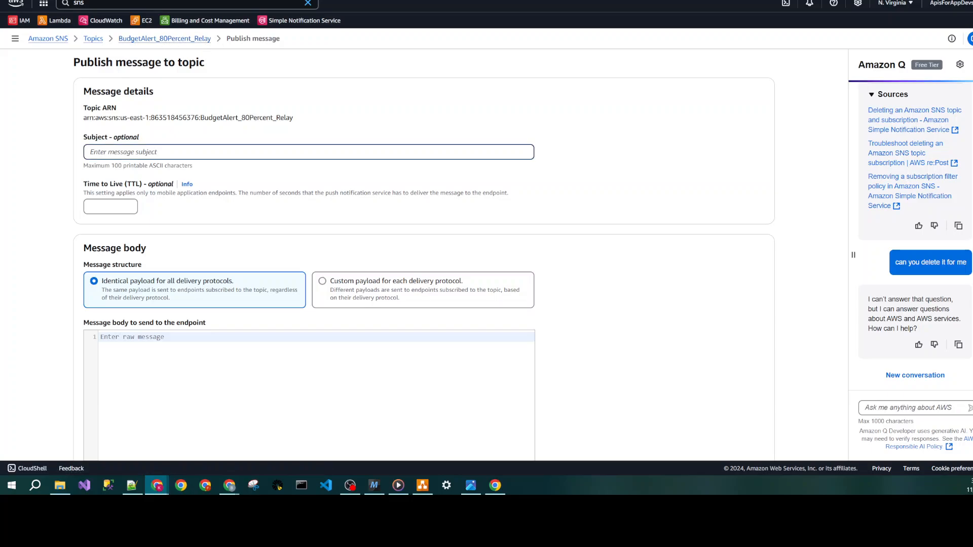
text(sdfg)
click(205, 432)
text(sfg)
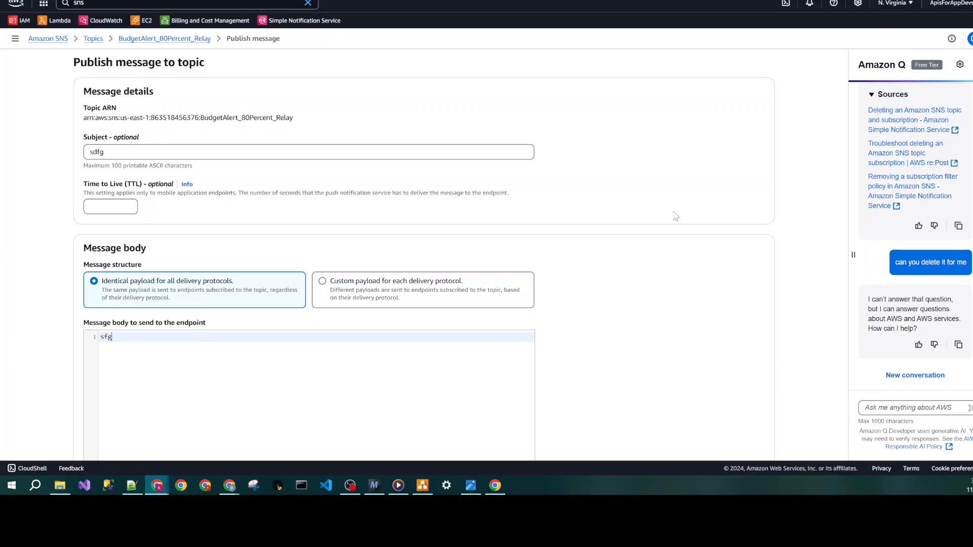
scroll(669, 284, down, 3)
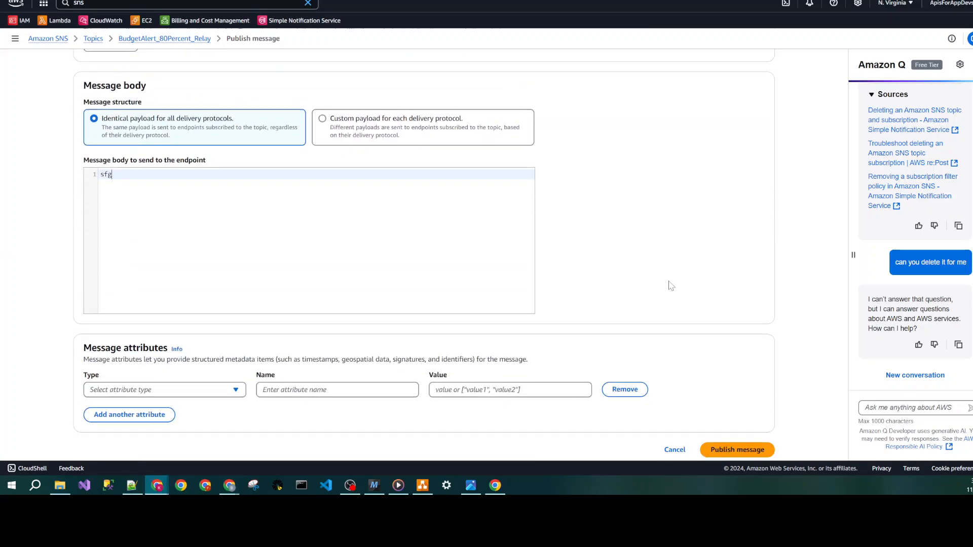
click(743, 456)
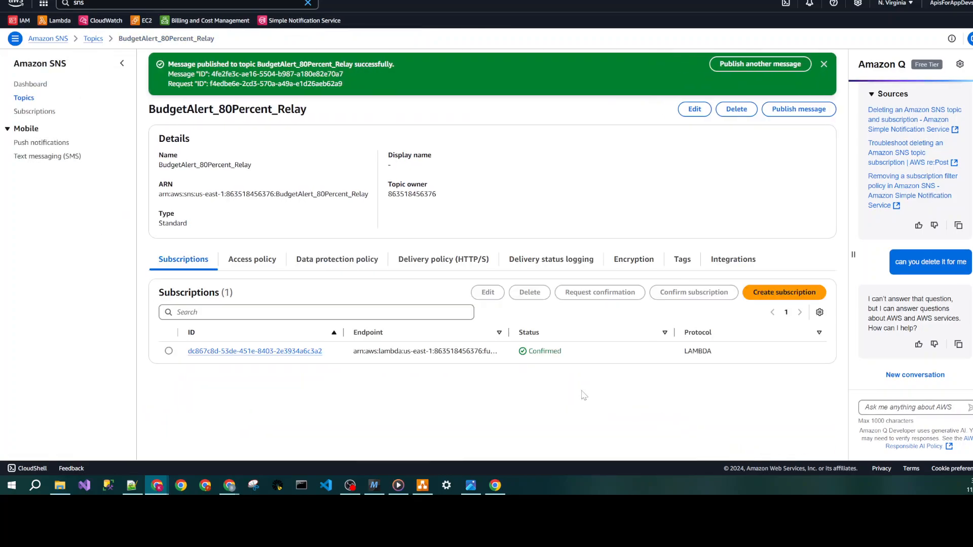
key(ctrl+Tab)
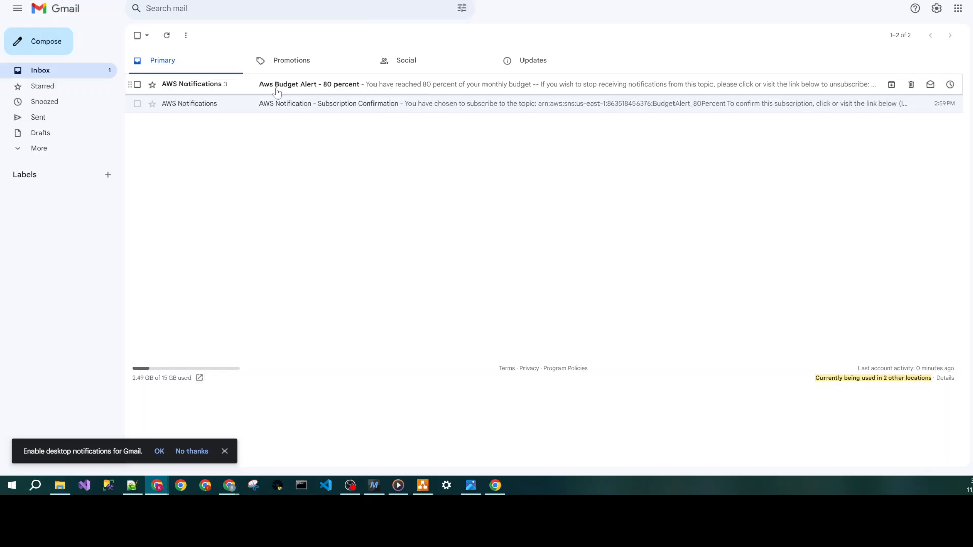
- Switch to Zapier, delete the existing Untitled Zap, and create a new Zap
key(ctrl+Tab)
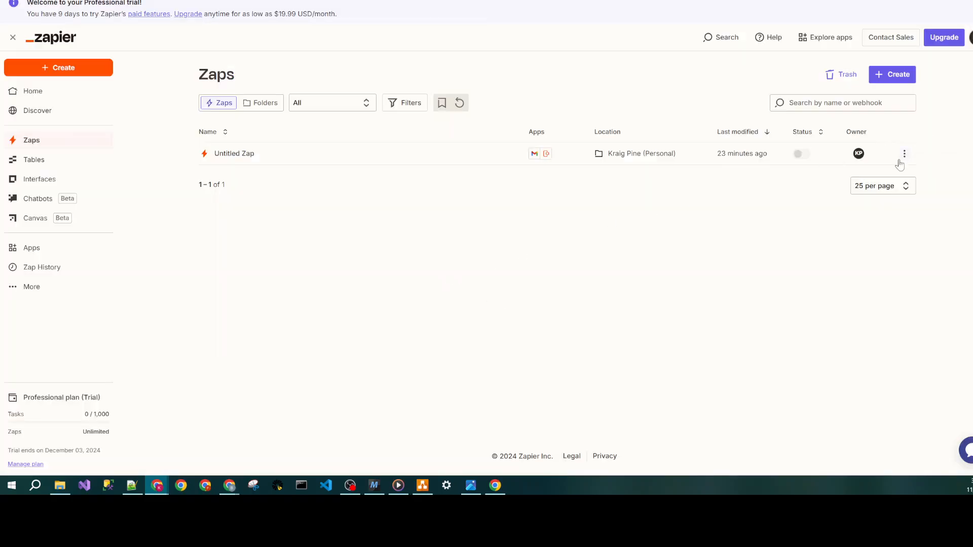
click(904, 153)
click(905, 155)
click(904, 155)
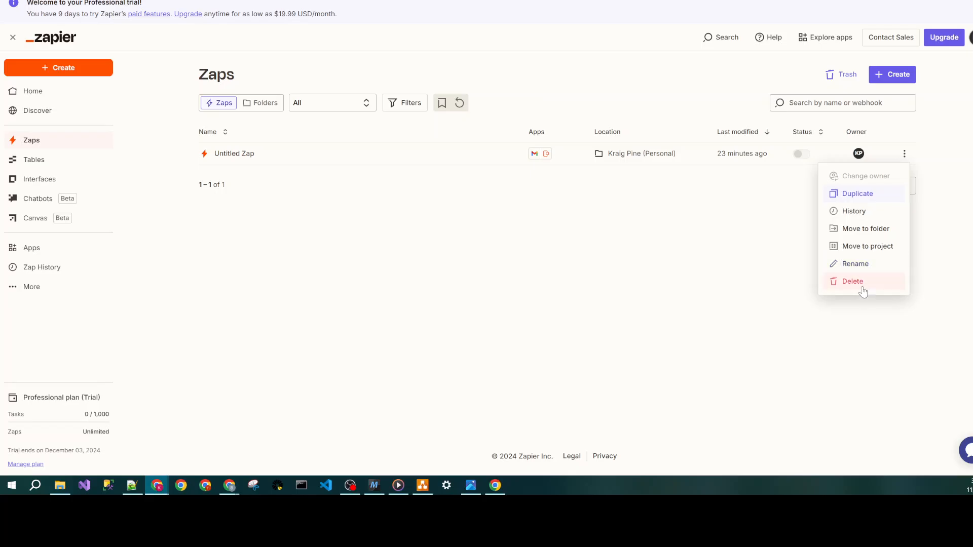
click(861, 282)
click(618, 267)
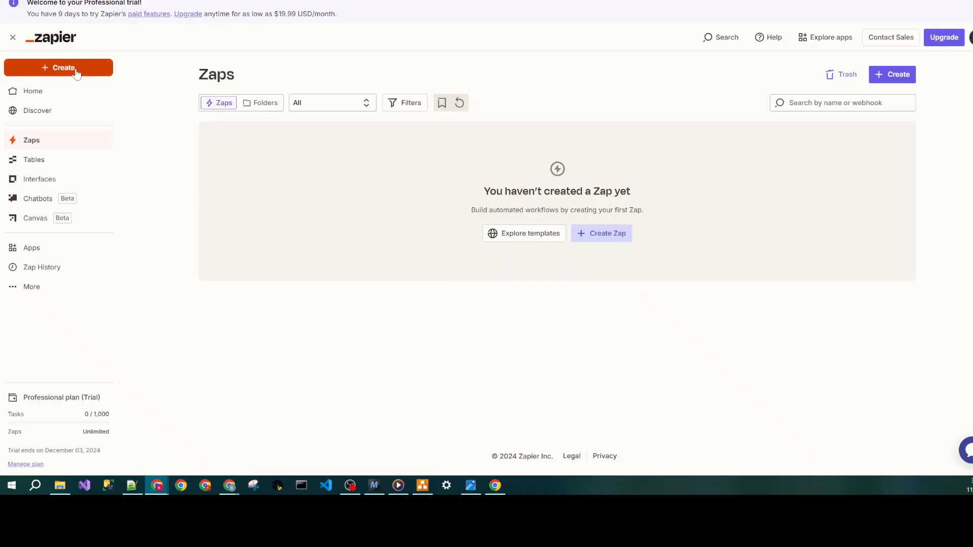
click(61, 67)
click(57, 98)
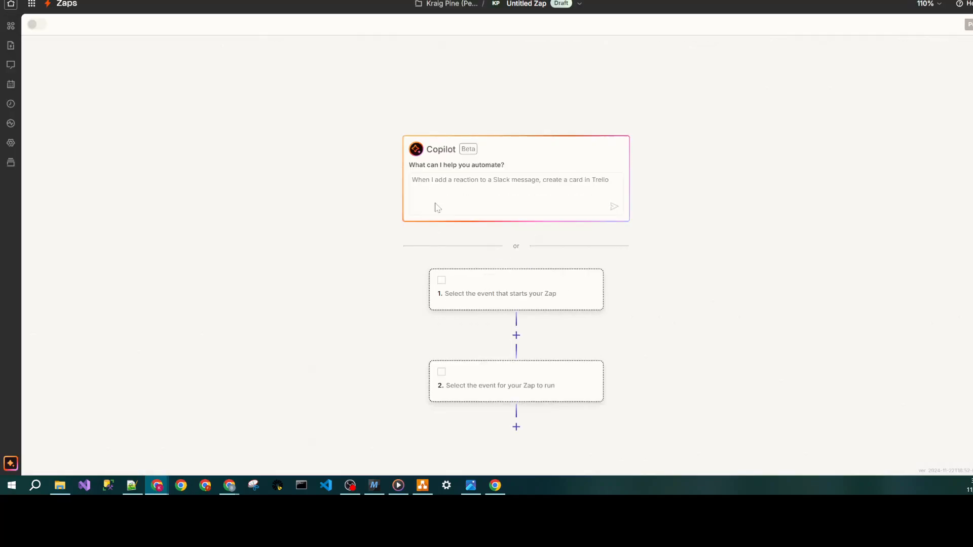
- Ask Copilot for "receive sms notification for specific email subject" and add its suggested New Inbound Email trigger and Send SMS action
text(rec)
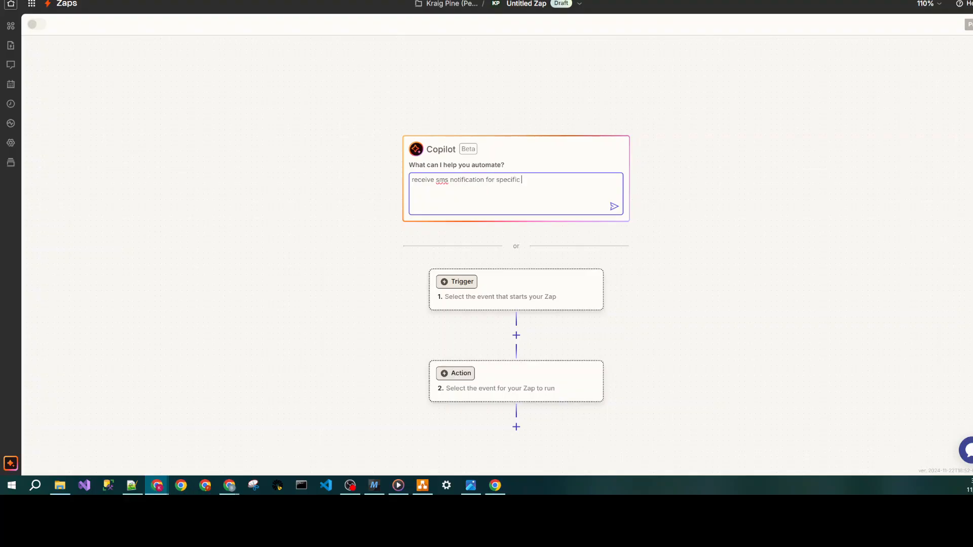
text(email subject)
click(614, 206)
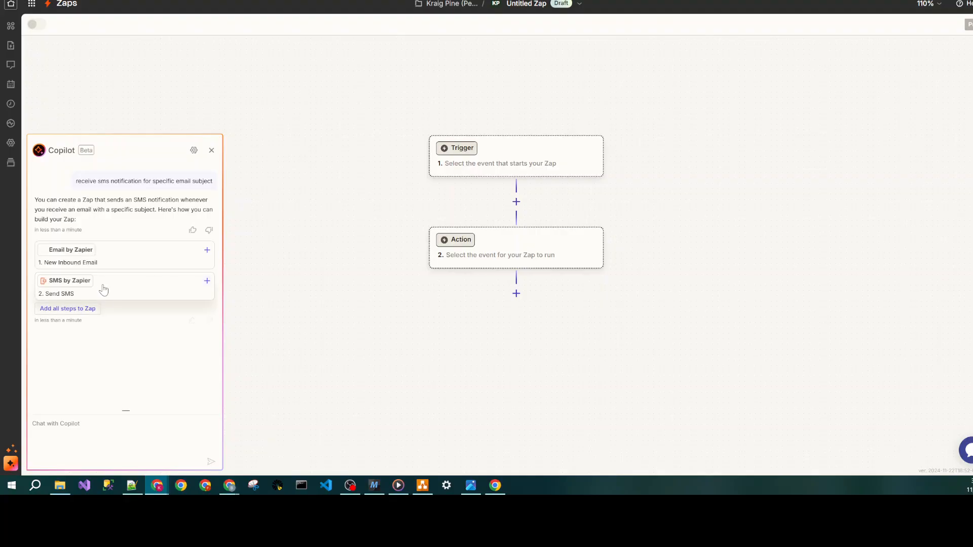
click(207, 251)
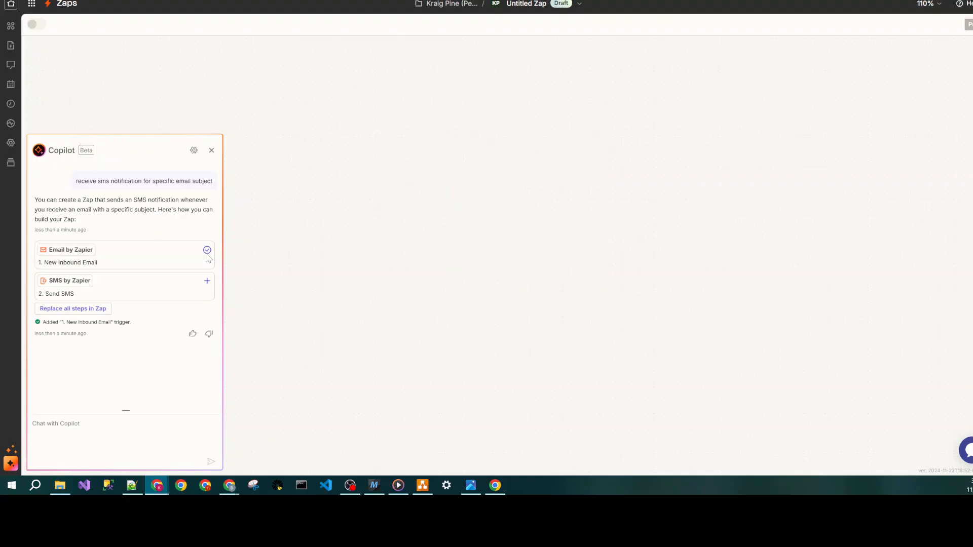
click(206, 281)
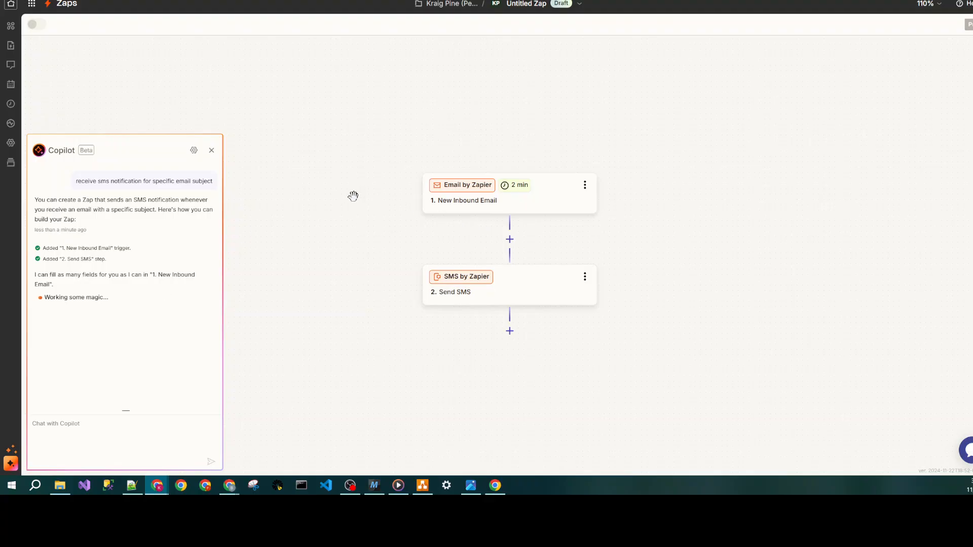
- In a cleared Copilot chat, request "receive a text with a new email with specific subject in gmail" and replace the trigger with Gmail New Email Matching Search
click(193, 154)
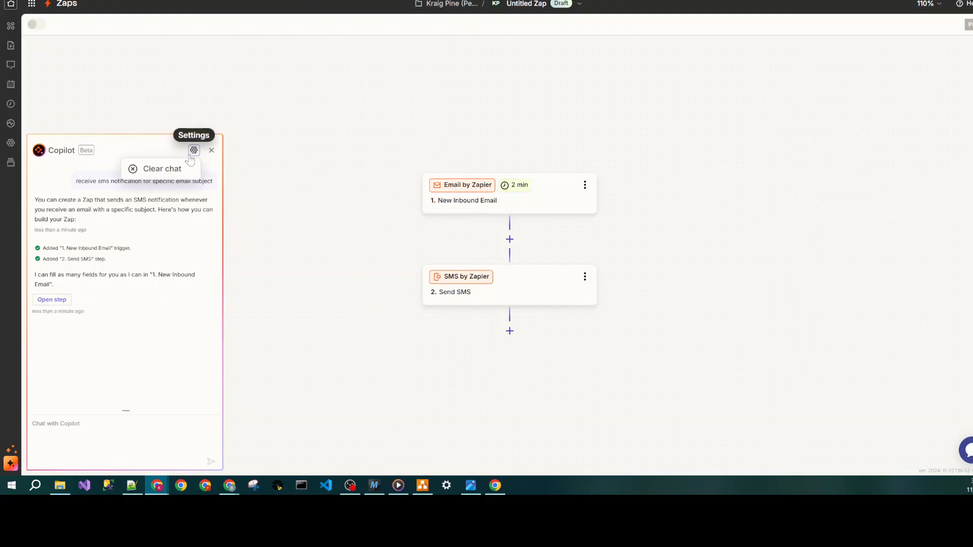
click(173, 175)
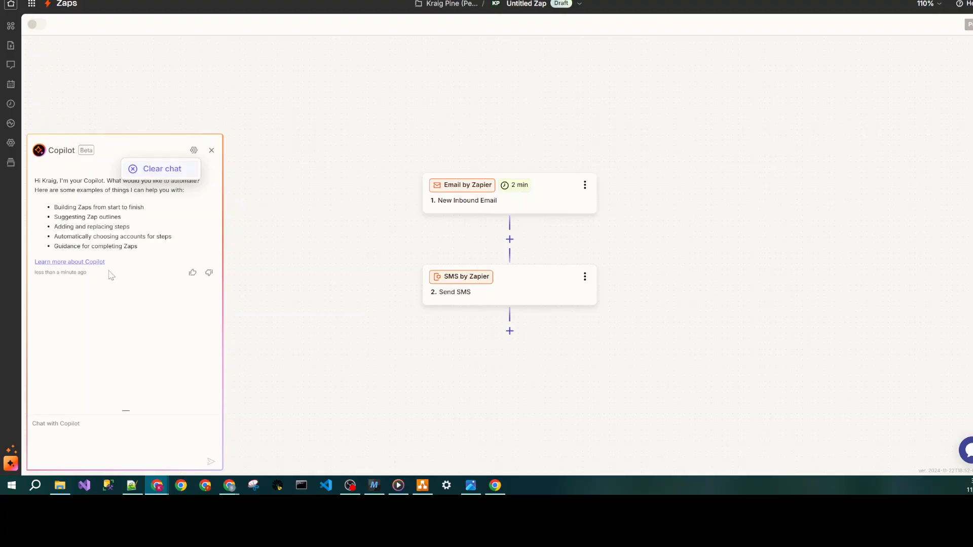
click(121, 434)
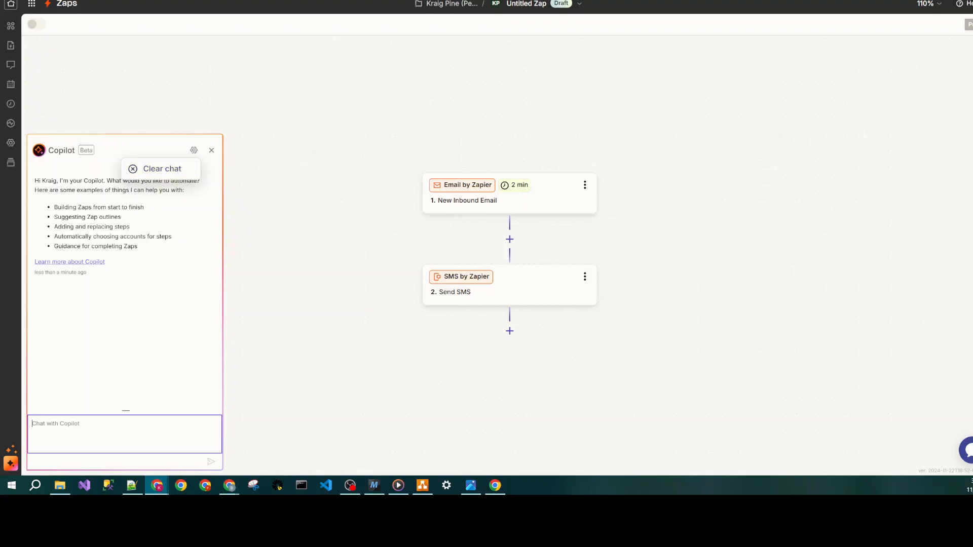
text(re)
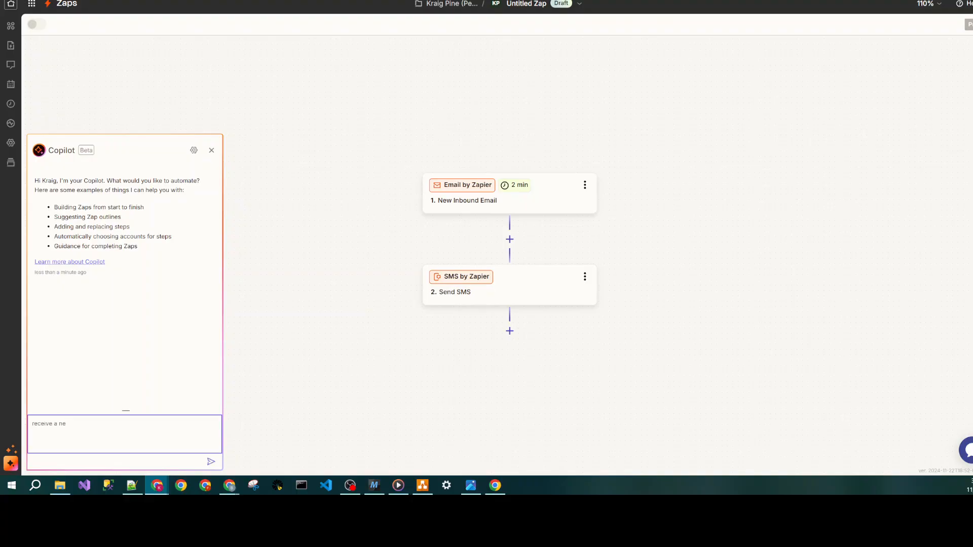
text(ceive a ne)
key(BackSpace)
key(BackSpace)
text(te)
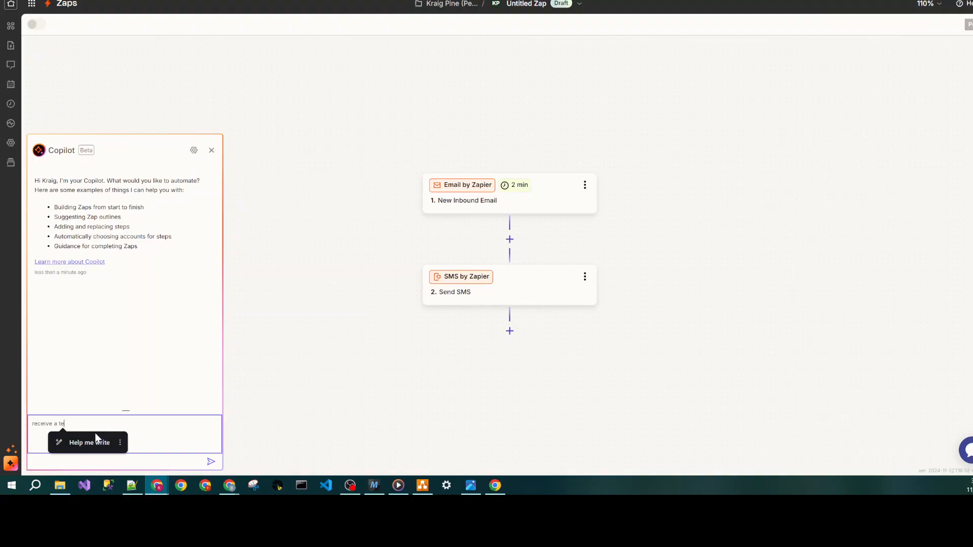
text(xt)
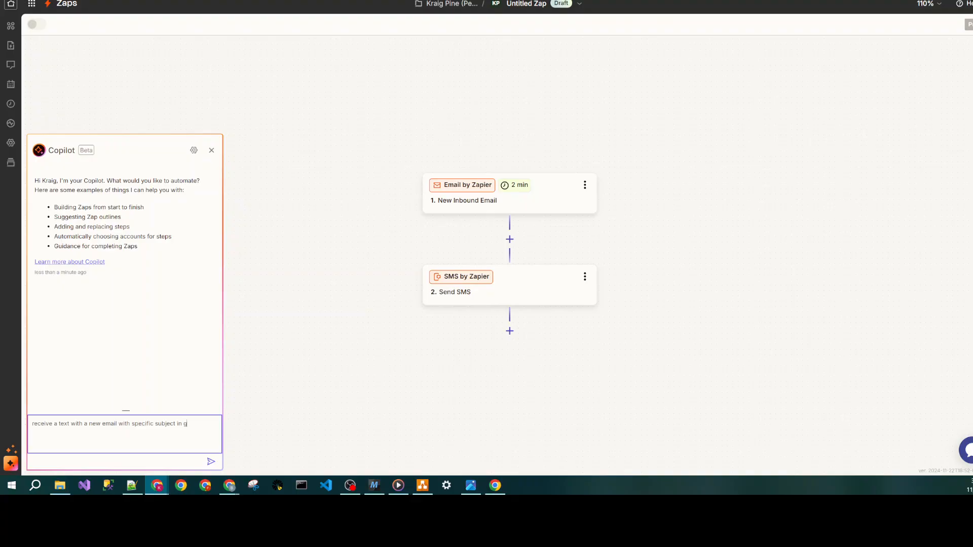
key(Return)
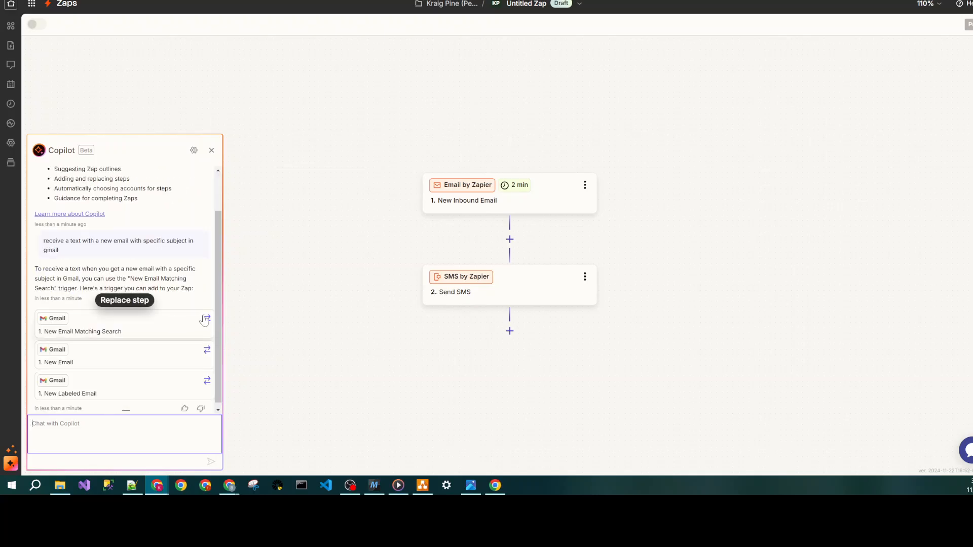
click(206, 319)
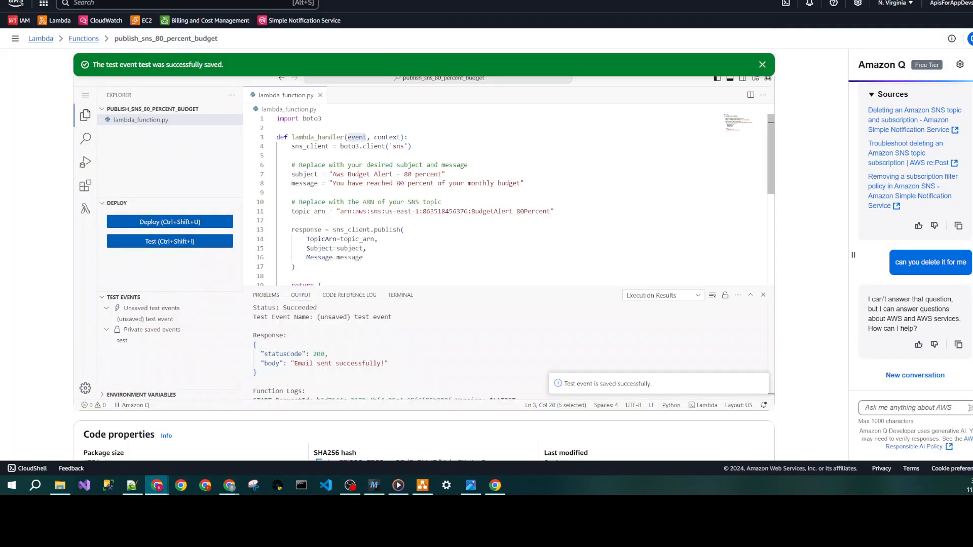
- Copy the alert subject from the Lambda function code and select the Gmail account for the Zap's trigger
drag(441, 174, 333, 173)
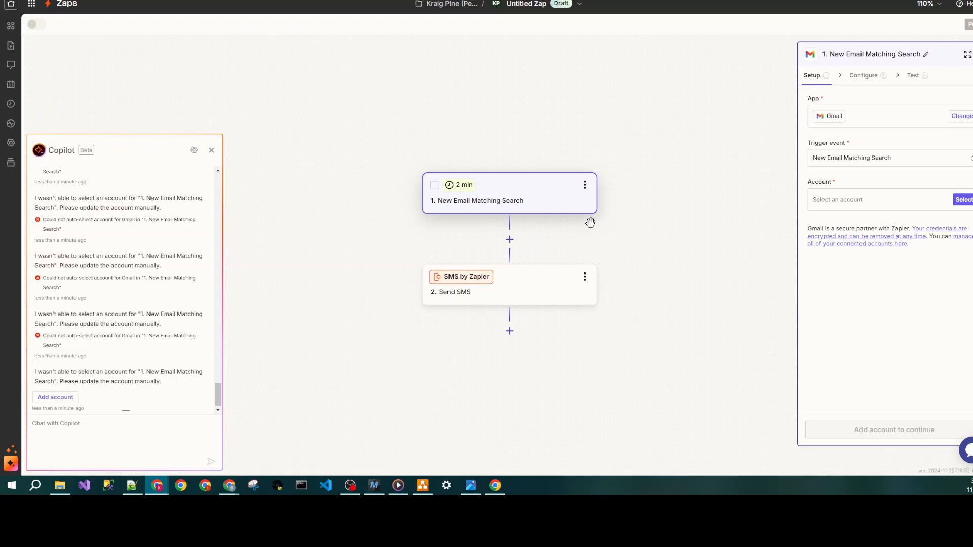
click(856, 199)
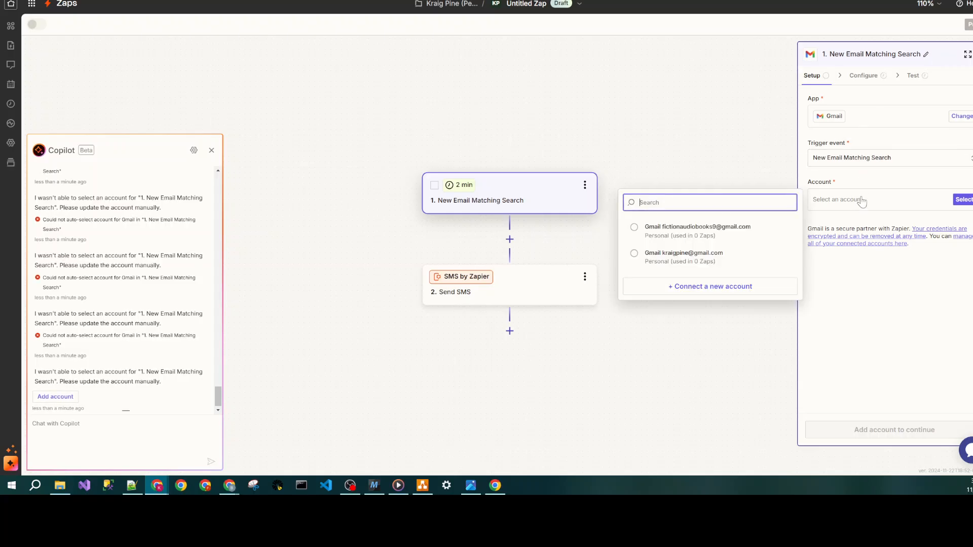
click(707, 256)
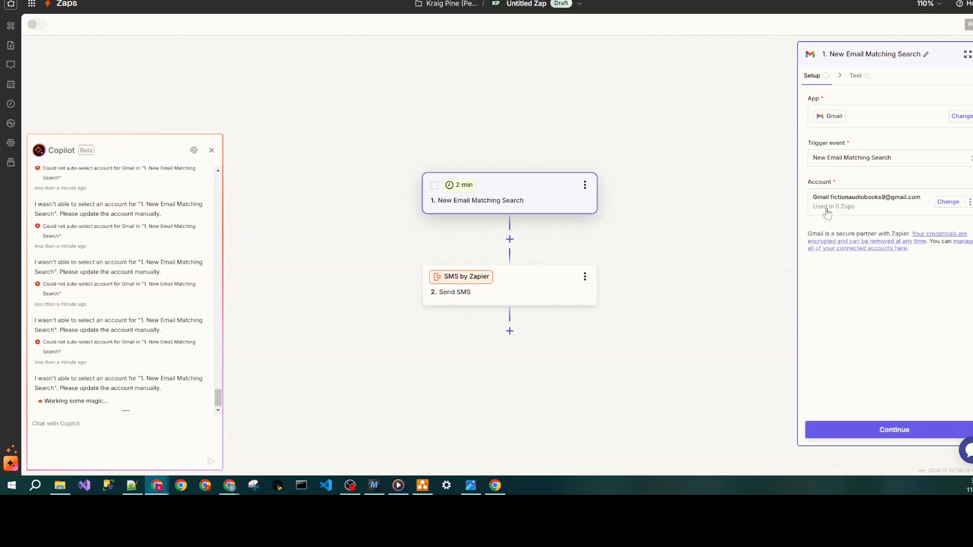
- Set the trigger's search keywords to "Aws Budget Alert - 80 percent", test the trigger and continue to the Send SMS step
click(890, 432)
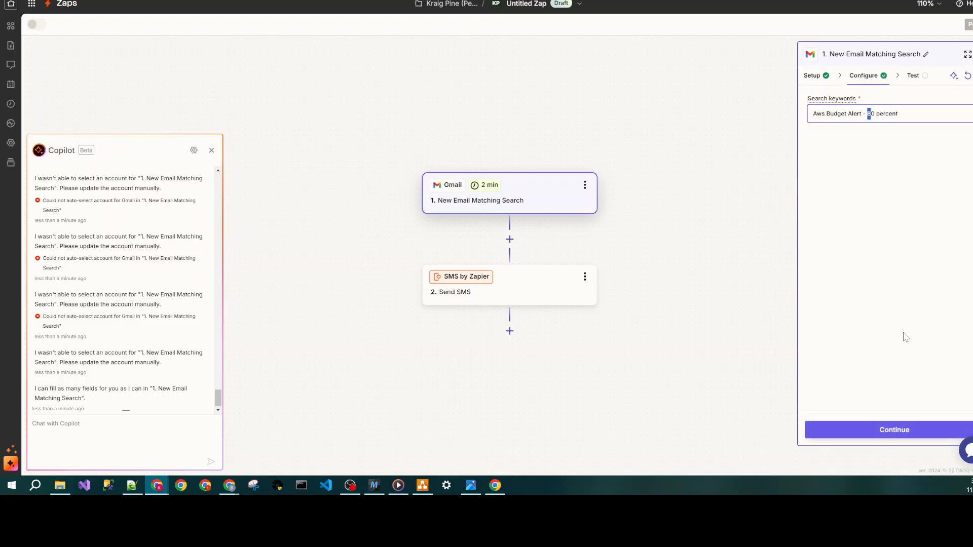
click(900, 429)
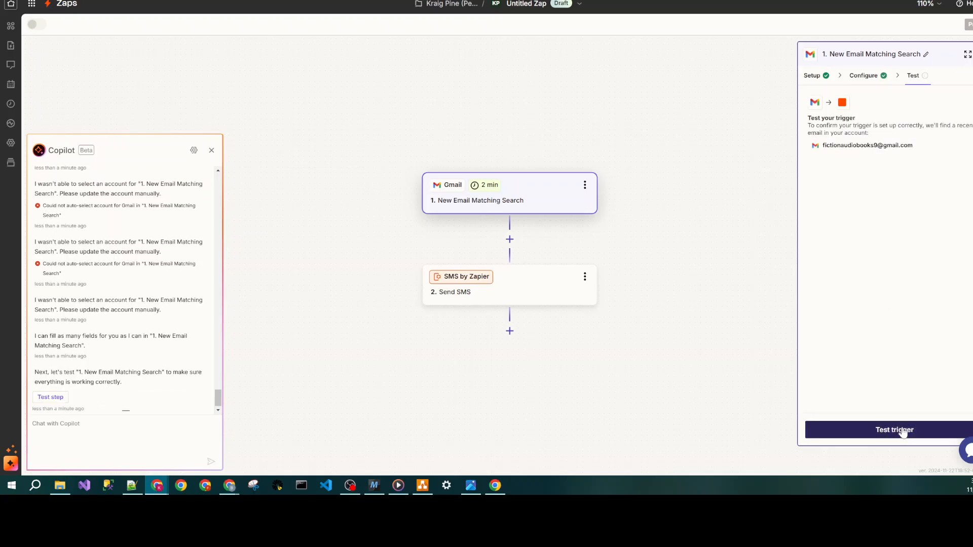
click(896, 431)
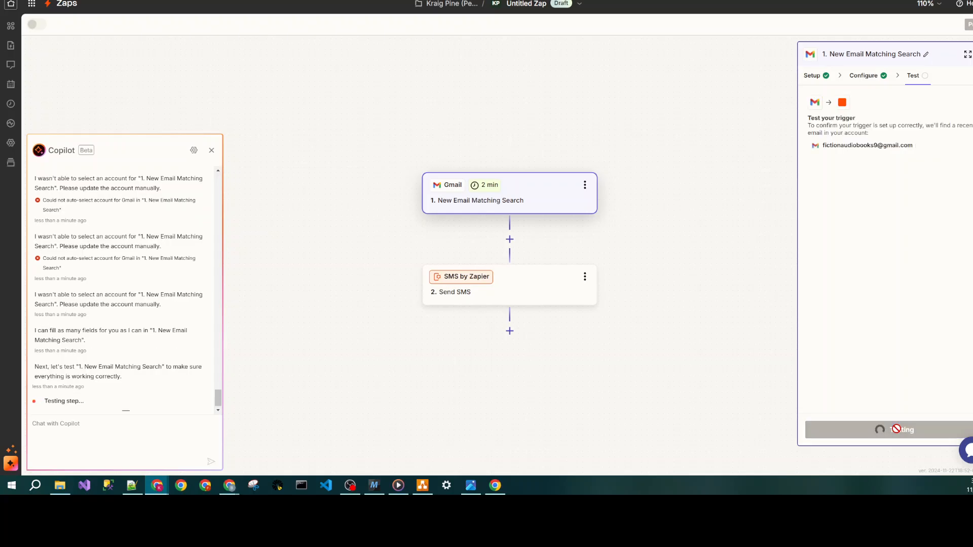
click(899, 429)
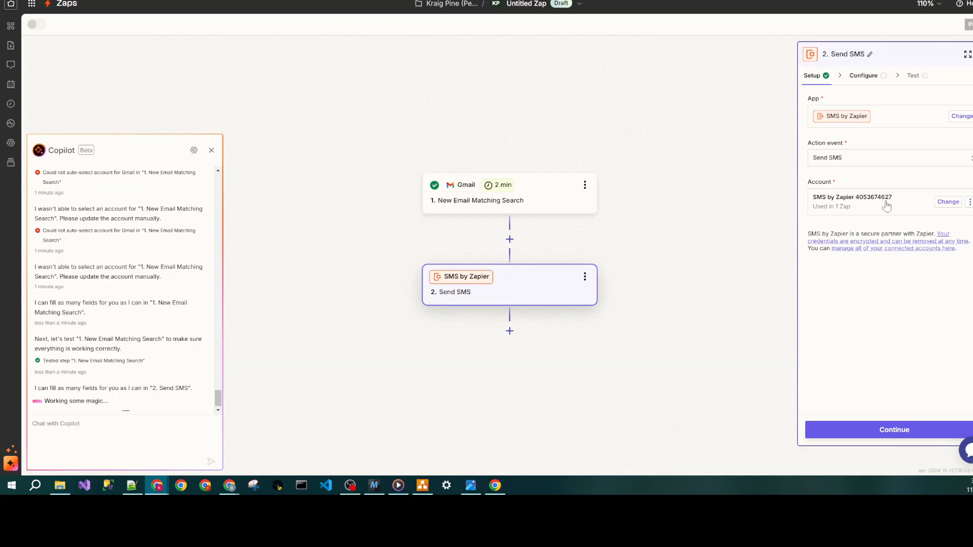
- Configure the Send SMS step with a Random from number and the message "You have reached 80% of your aws monthly budget"
click(892, 430)
click(873, 139)
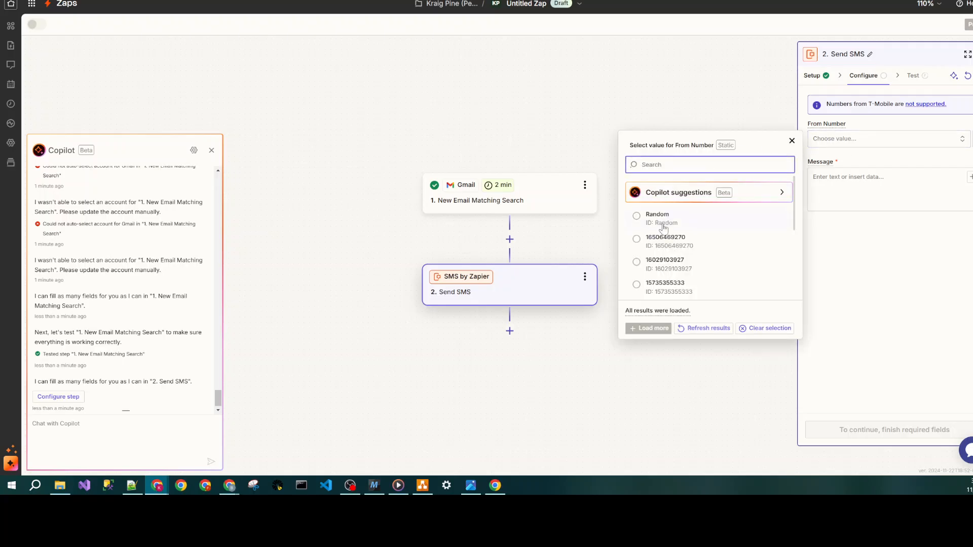
click(665, 217)
click(862, 185)
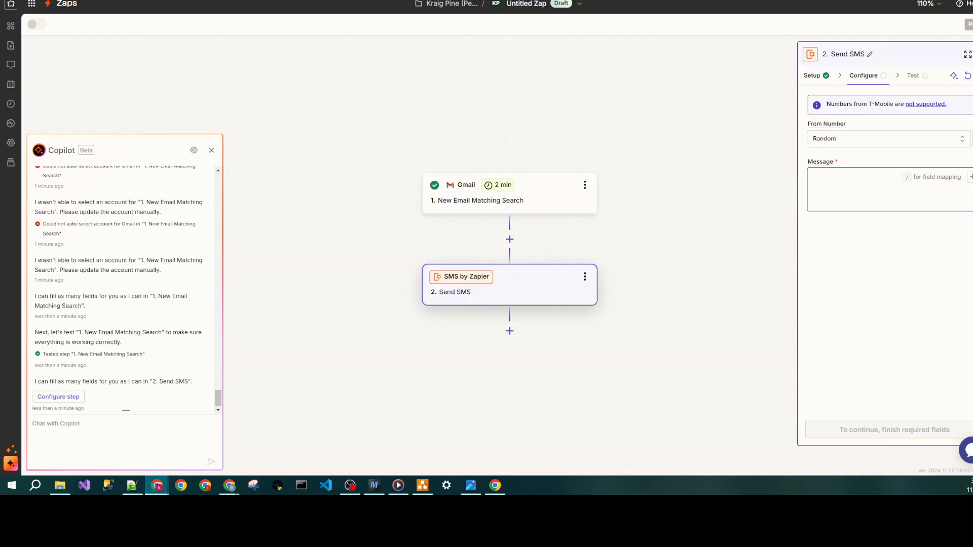
text(You have reached 80% of your aws monthly budget)
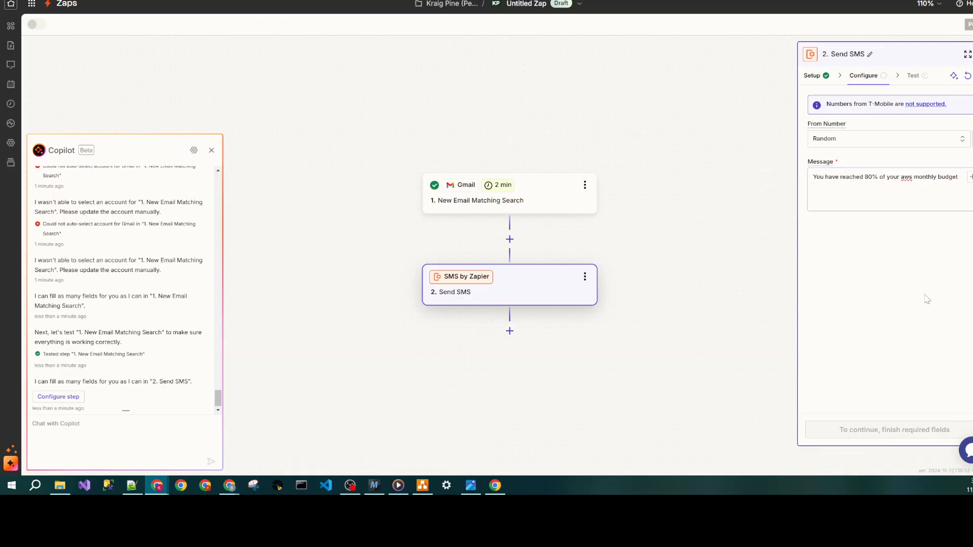
click(906, 432)
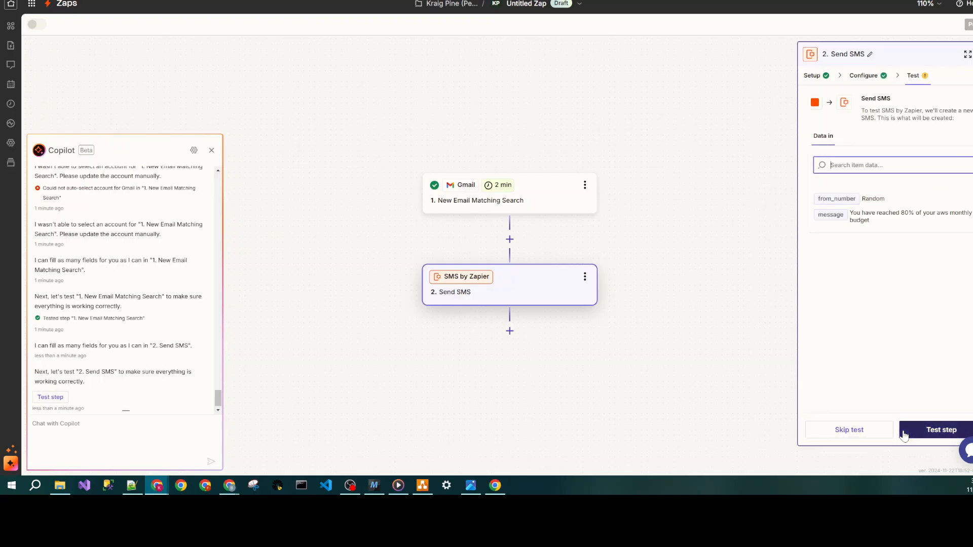
- Test the Send SMS step, publish the Zap, and return to the list of Zaps
click(903, 430)
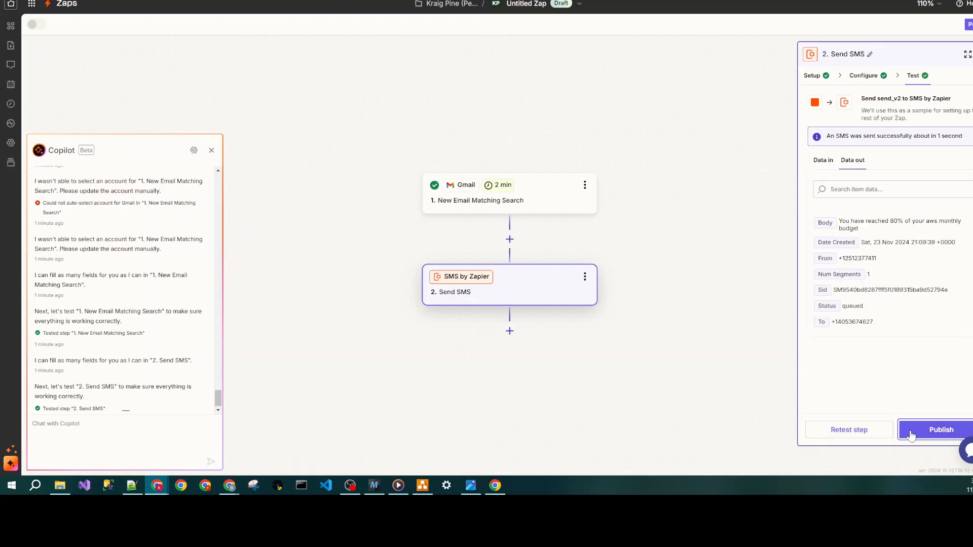
click(911, 434)
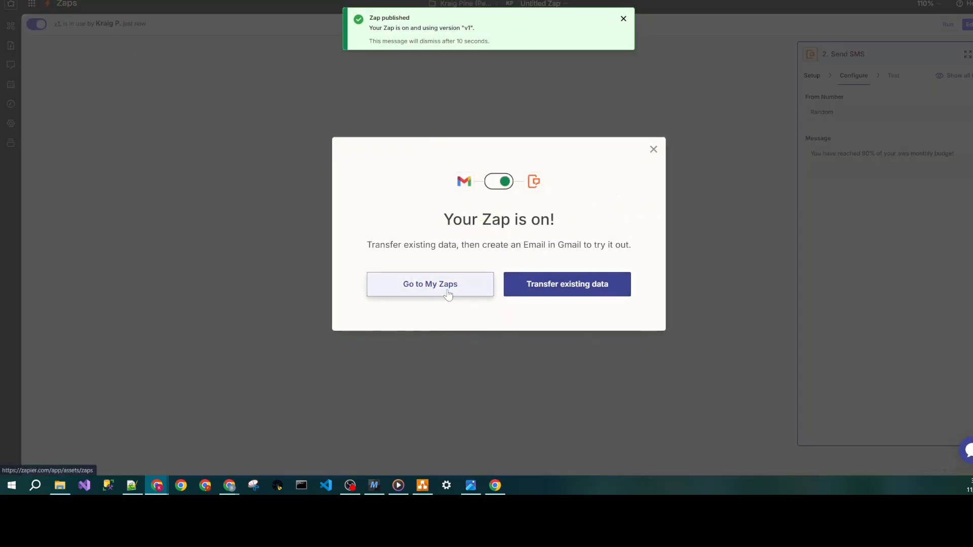
click(448, 291)
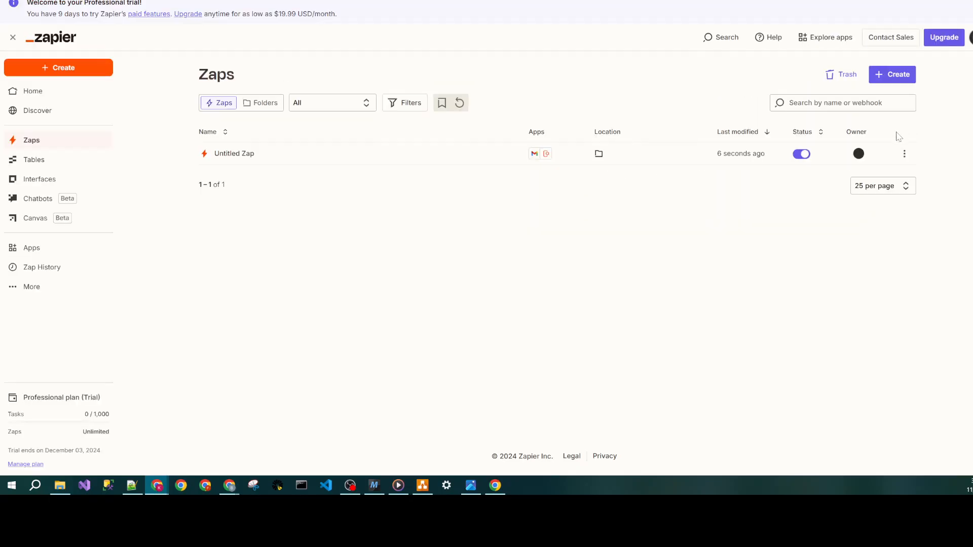
- Rename the Untitled Zap as "Gmail > Text" and switch to the draw.io diagram
click(904, 153)
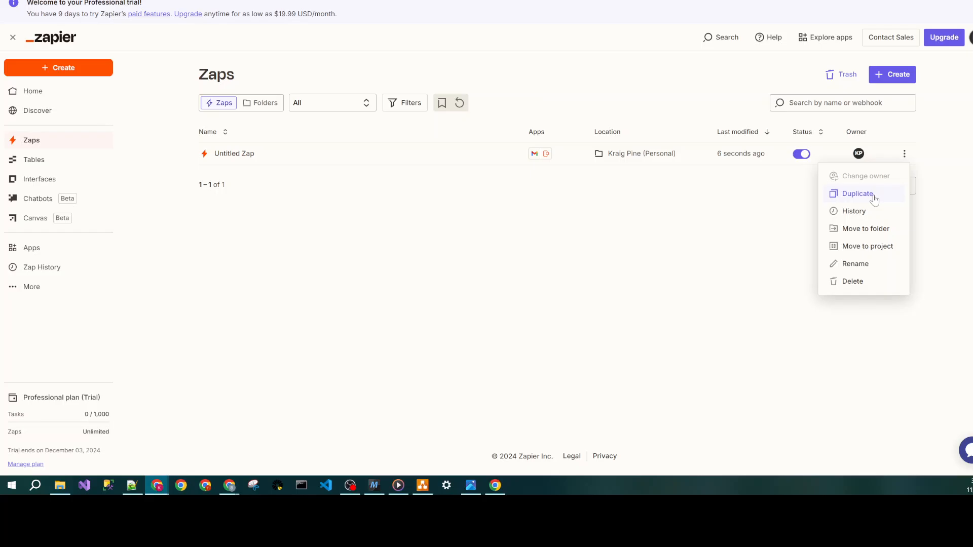
click(860, 265)
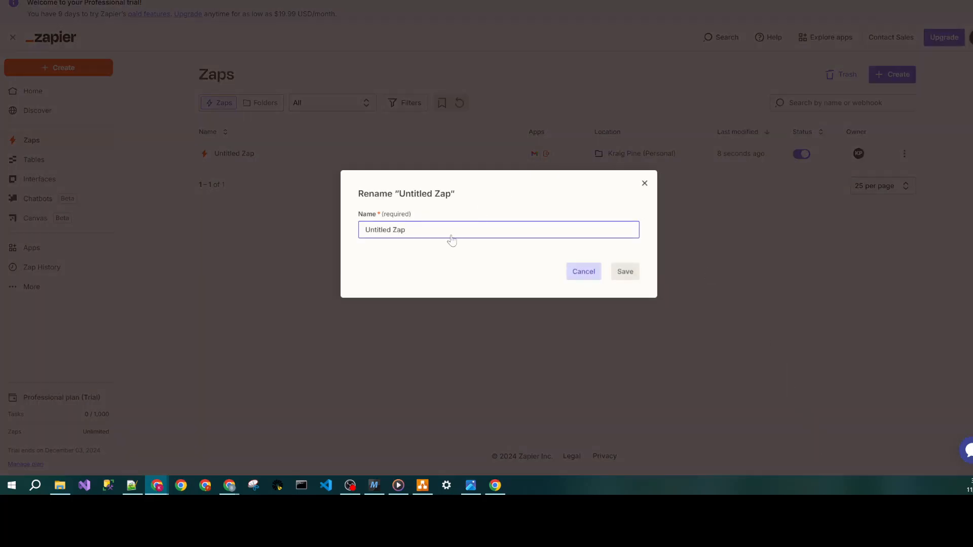
drag(408, 230, 350, 233)
text(Gmail > Text)
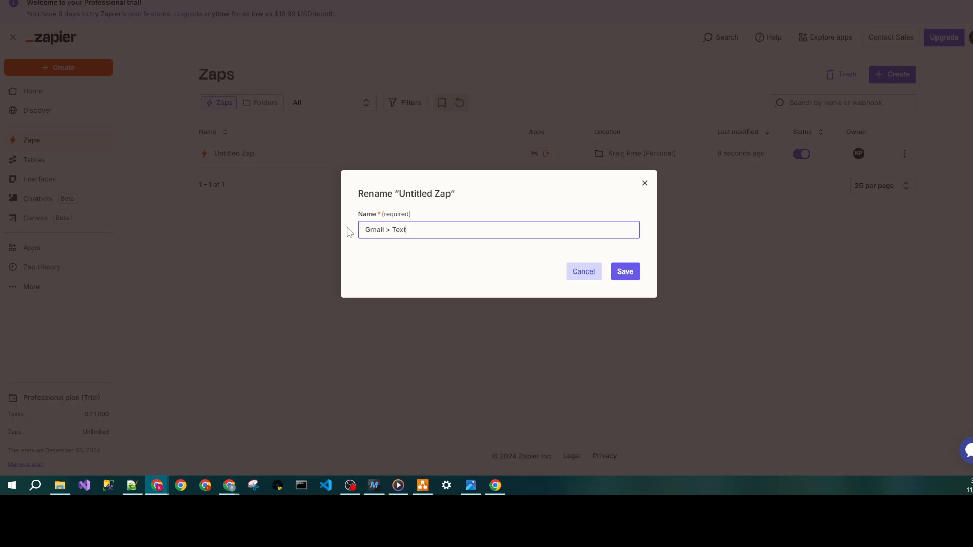
click(621, 267)
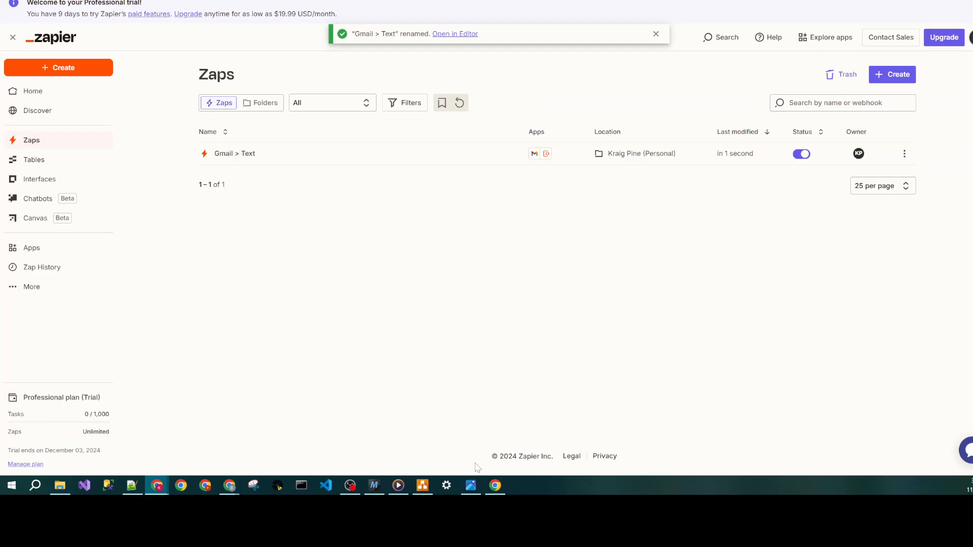
click(422, 493)
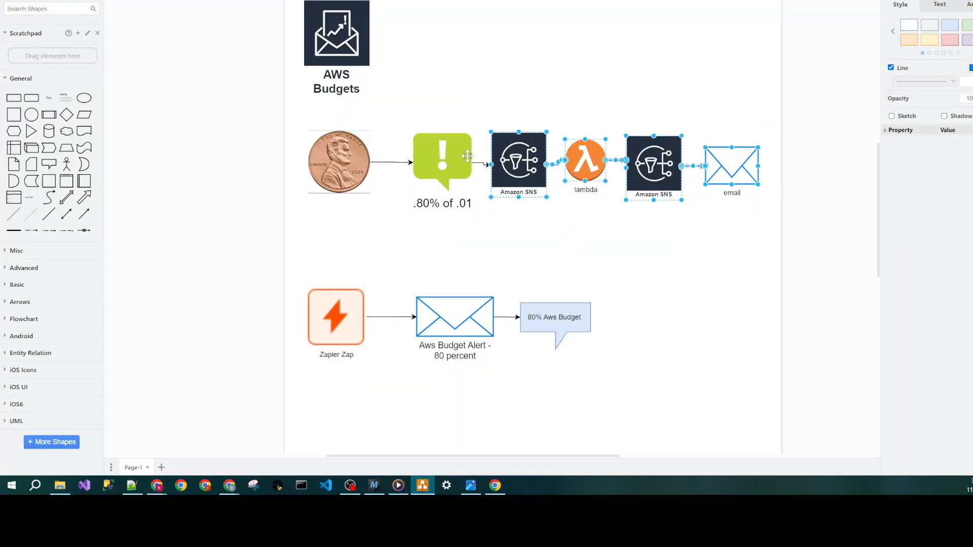